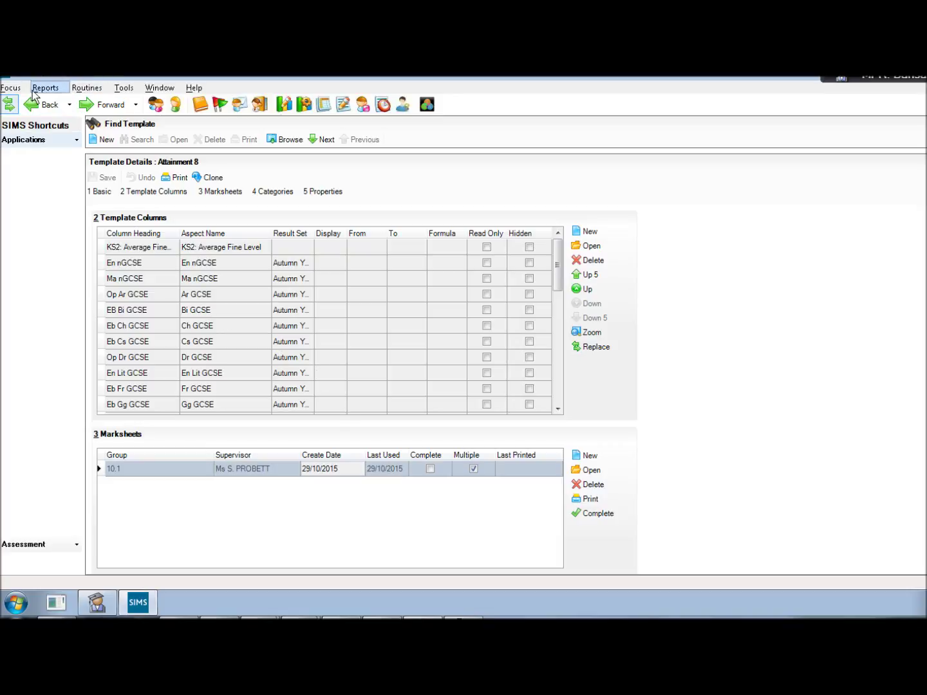
- Open the assessment grade sets and compare the grade values in GCSE Grades - Numerical, New Points and Short Course
click(11, 88)
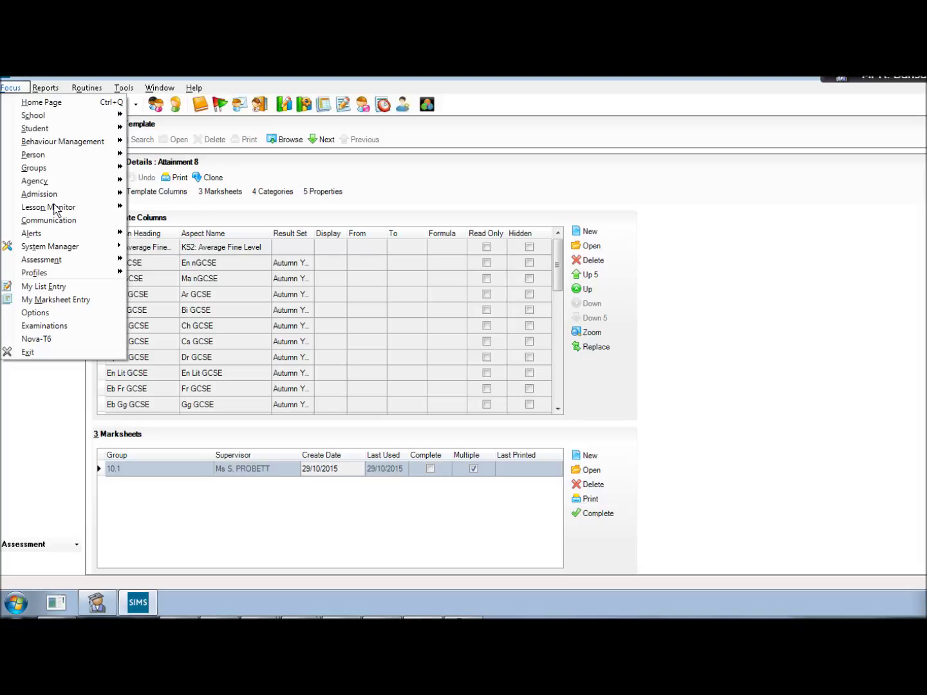
mouse_move(103, 260)
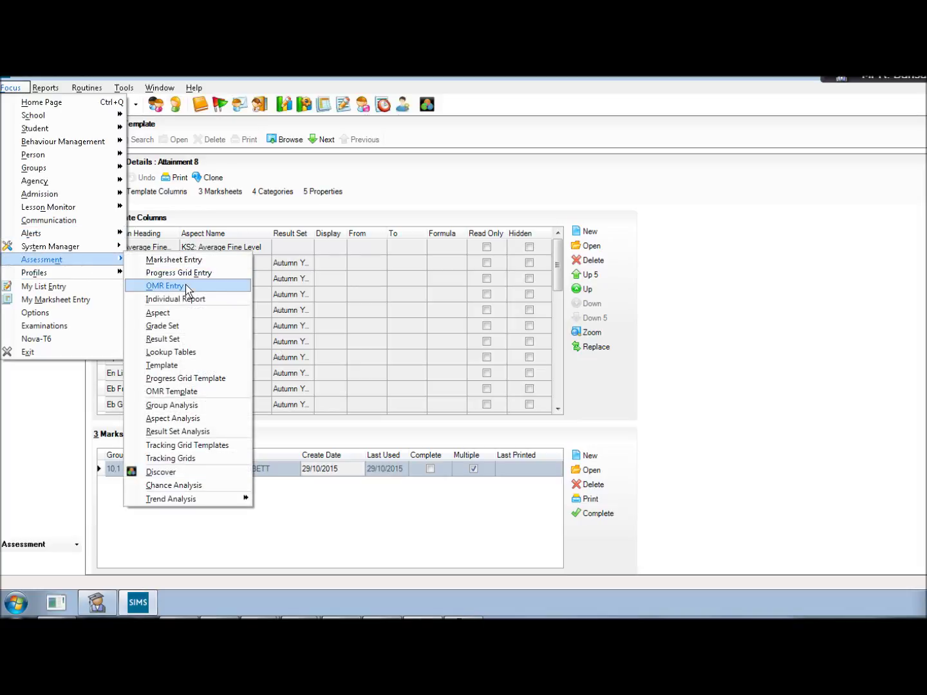
click(176, 328)
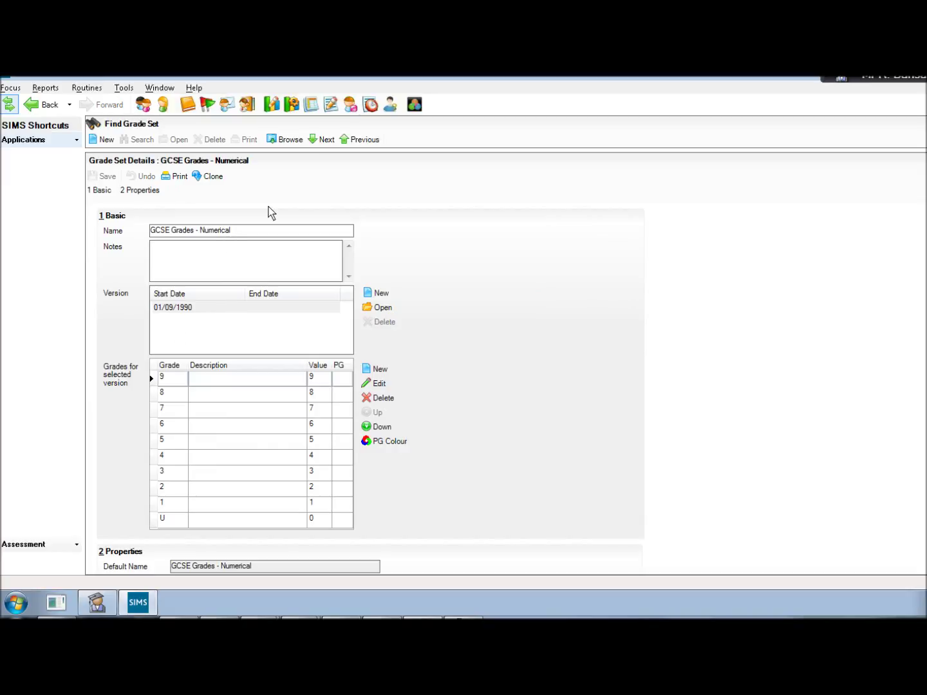
click(358, 143)
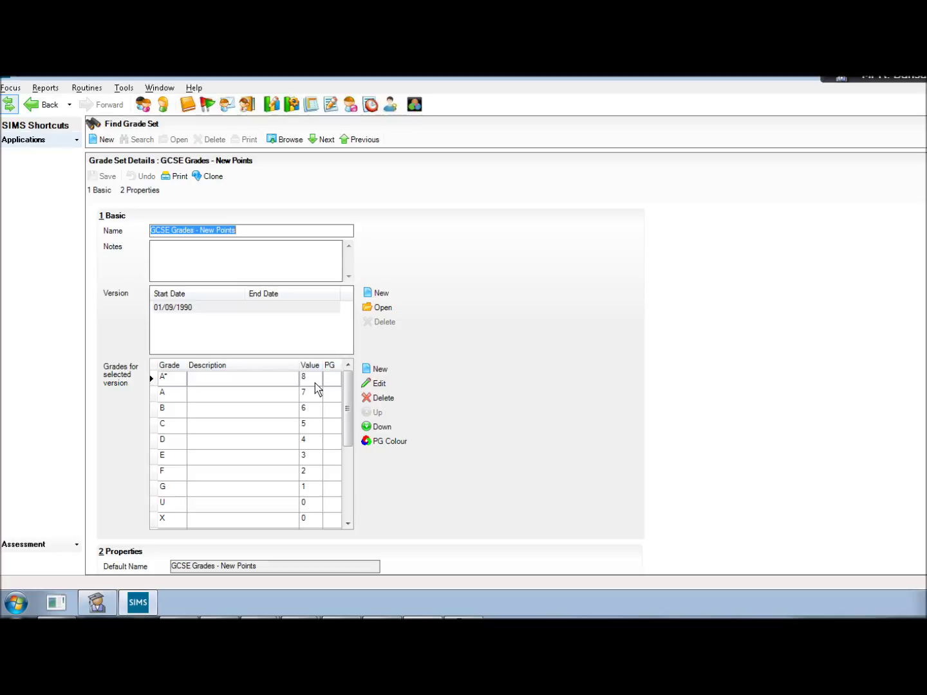
click(325, 141)
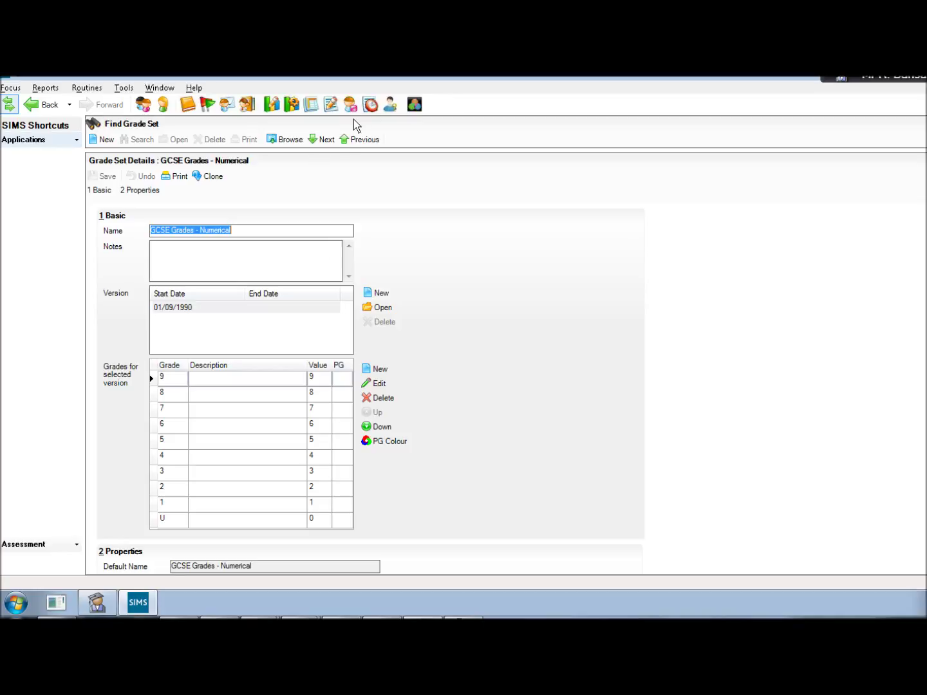
click(322, 139)
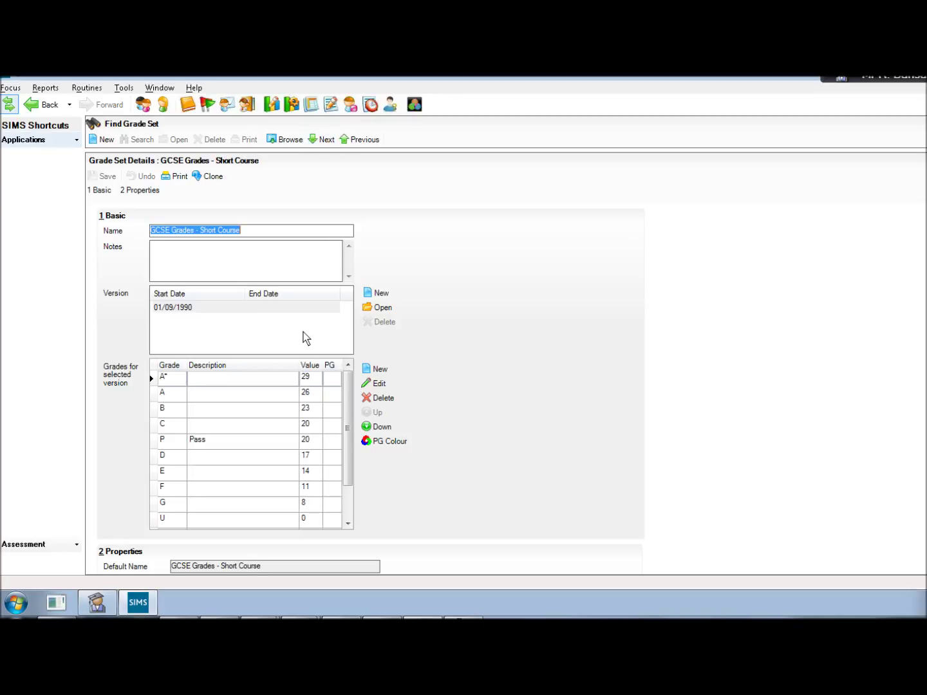
click(357, 141)
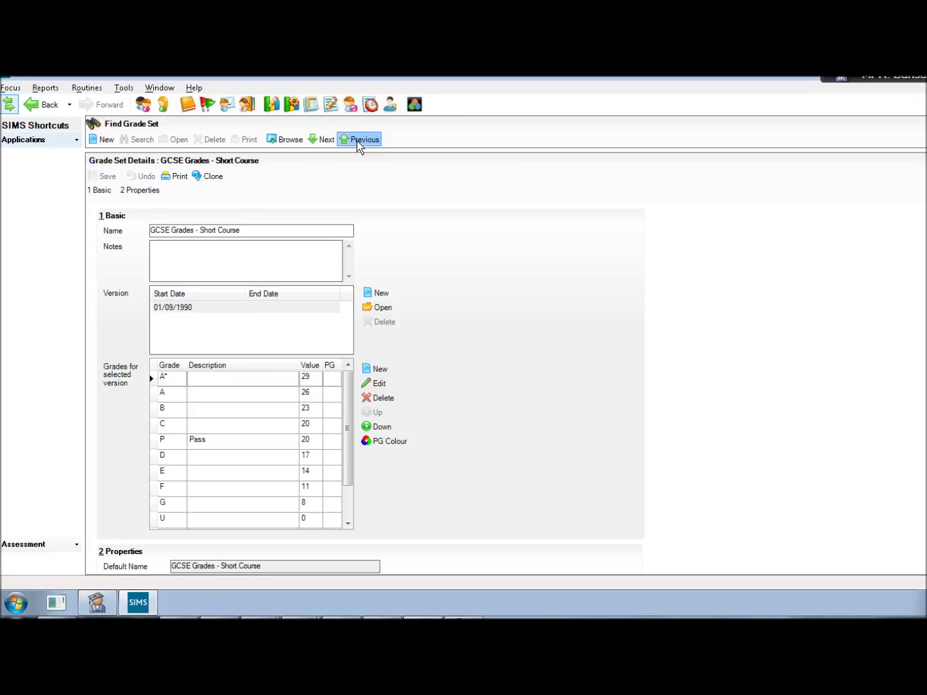
click(358, 142)
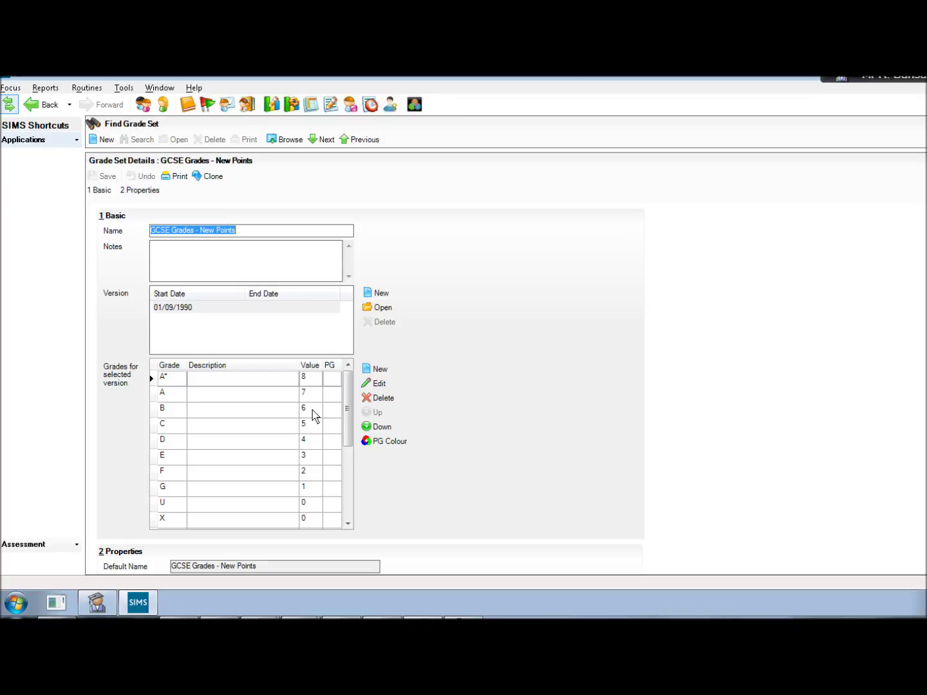
- Return to the Attainment 8 template and review the column details of EB Bi GCSE and Op Ar GCSE
click(159, 88)
click(180, 116)
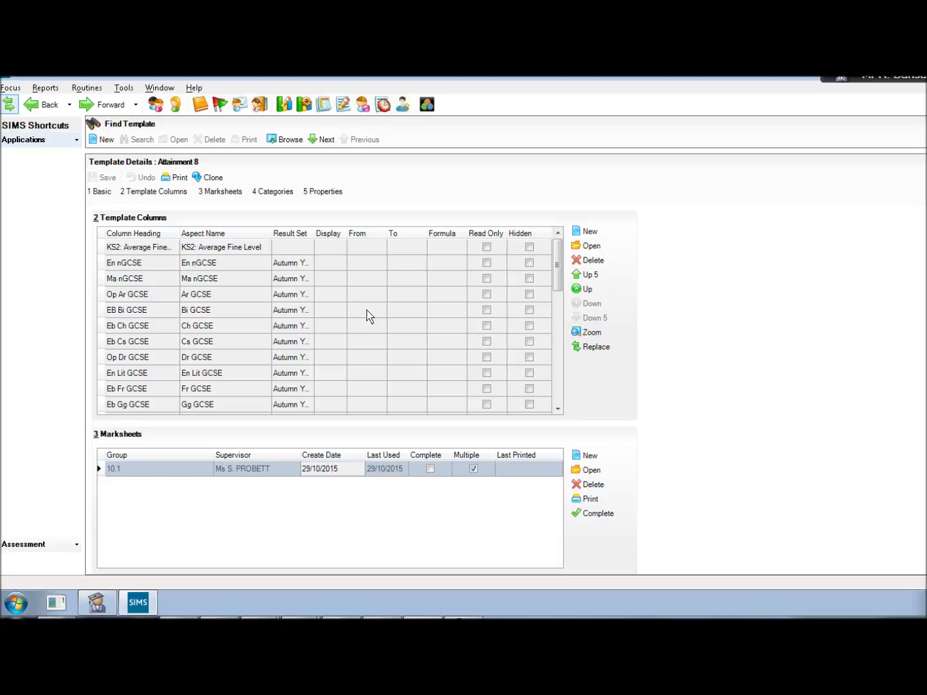
click(235, 253)
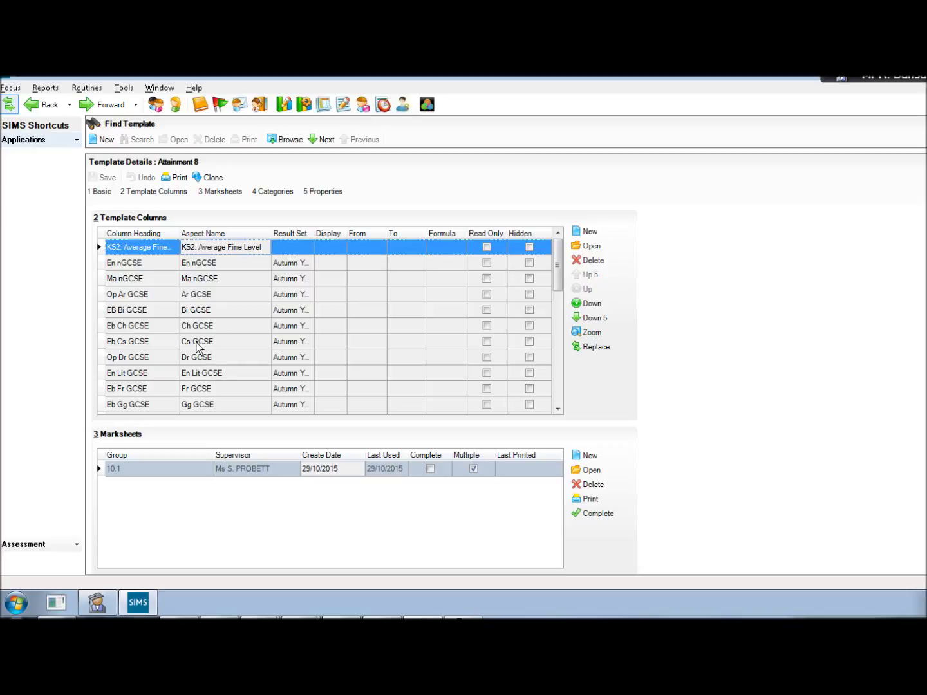
click(153, 313)
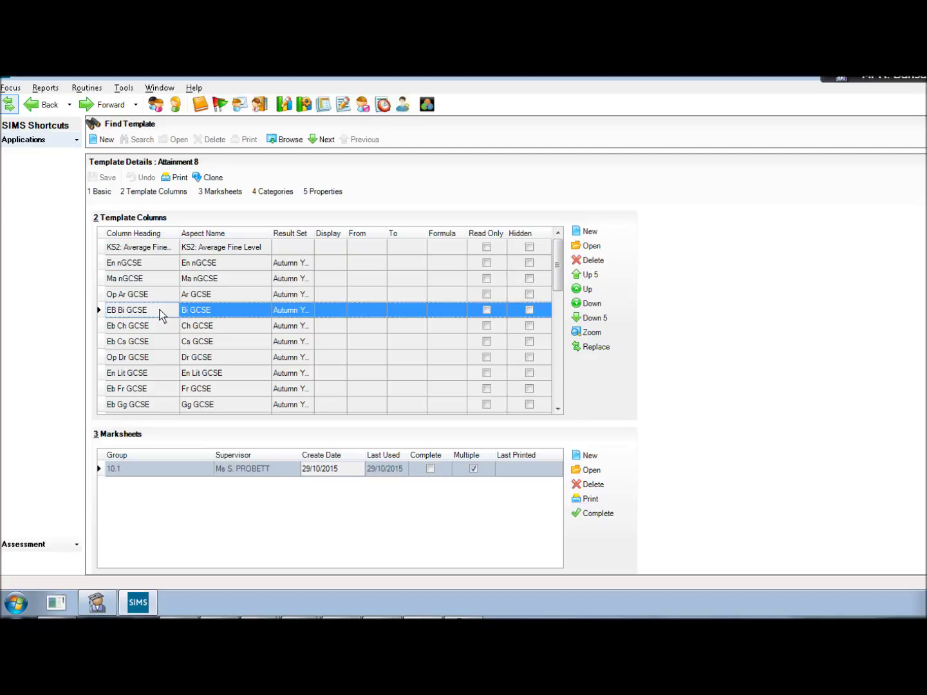
double_click(161, 314)
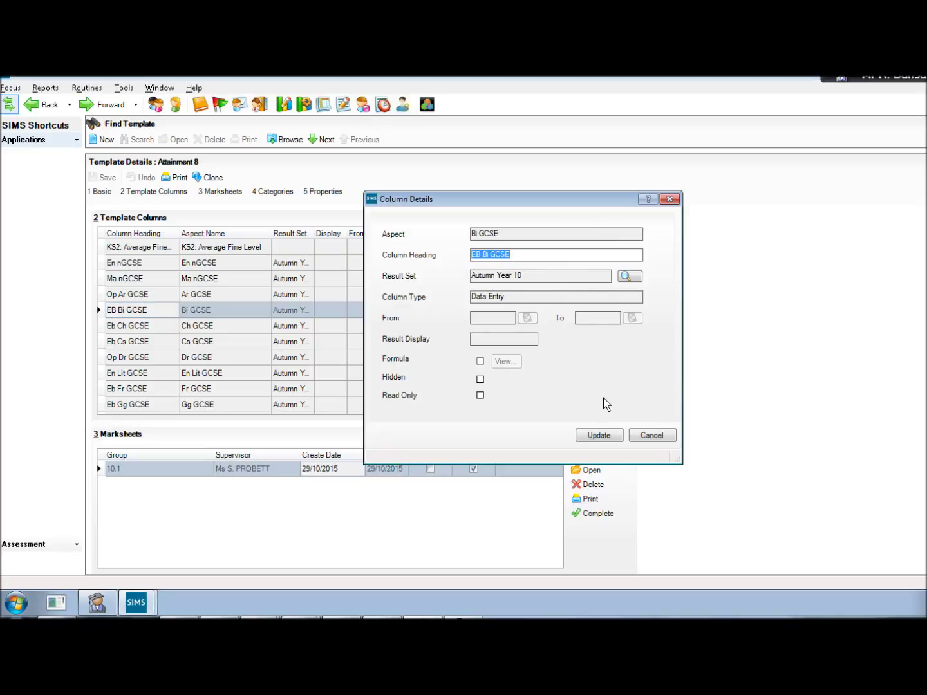
click(605, 437)
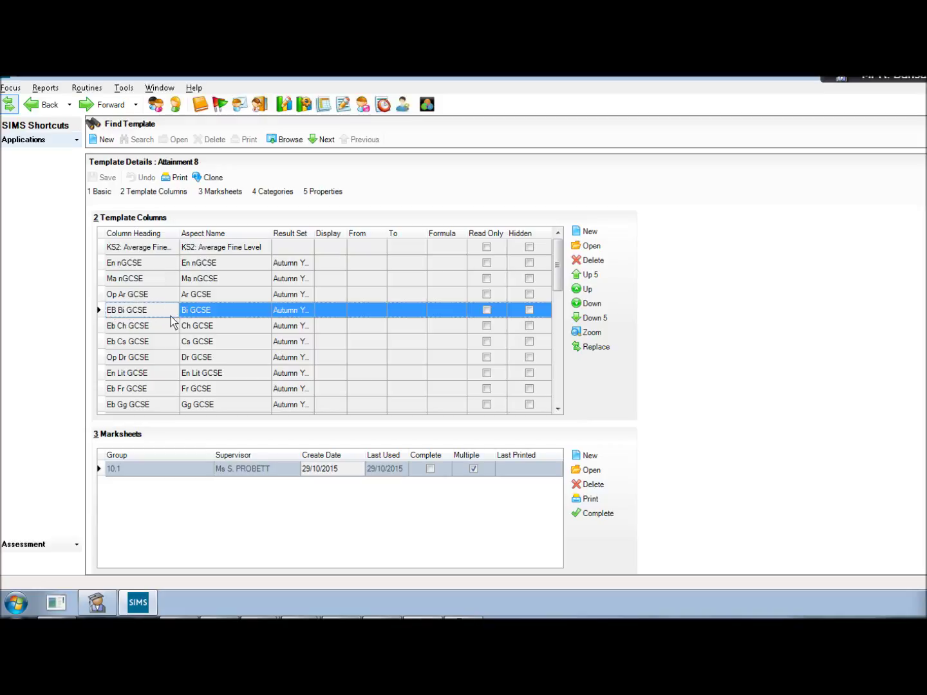
double_click(130, 299)
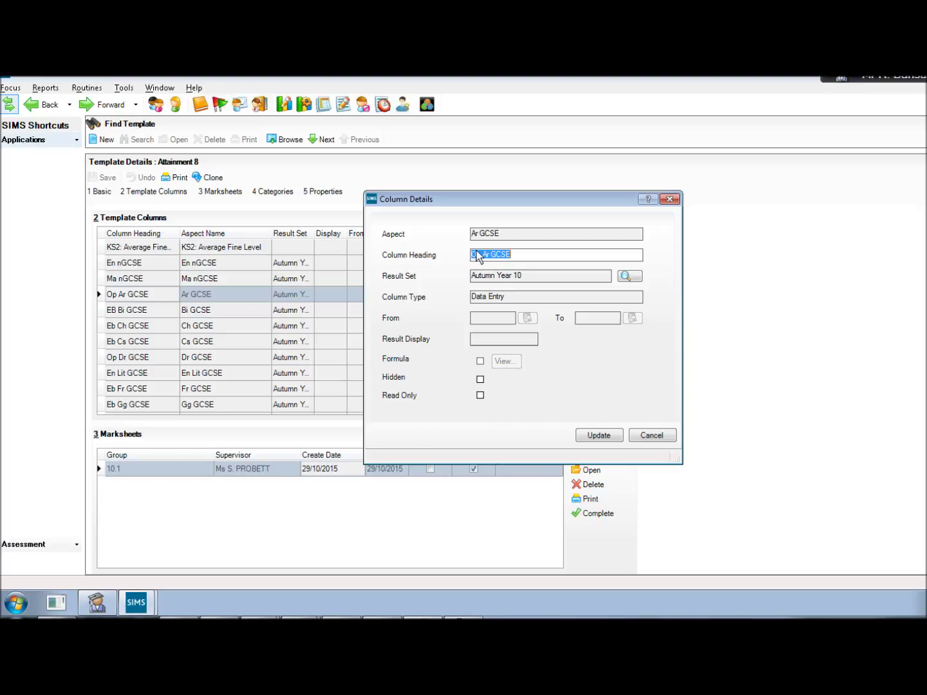
click(593, 437)
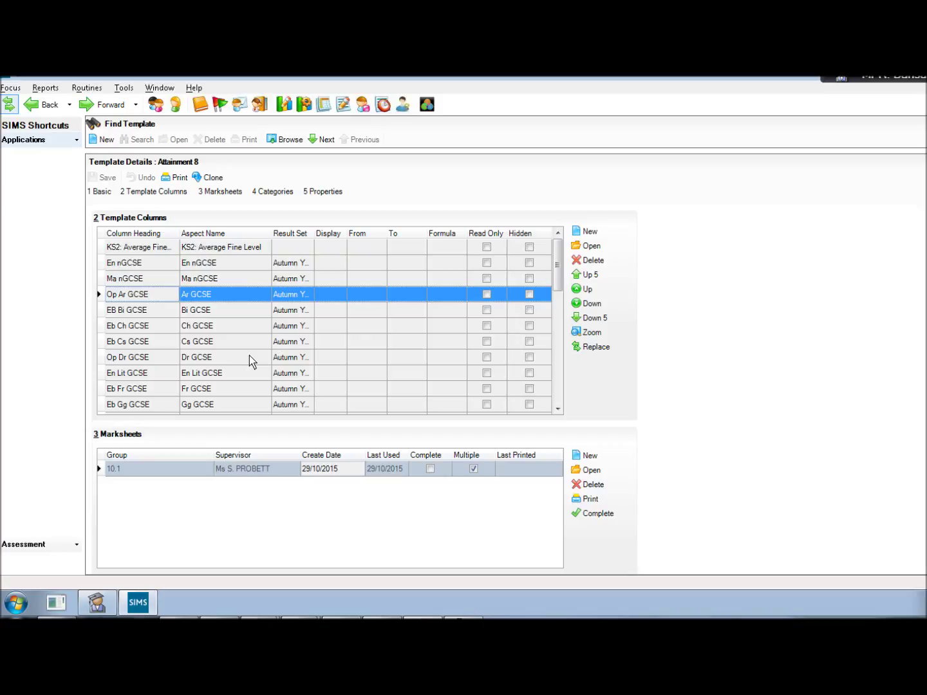
- Open the $Subjects grade tally formula and finish it with grades A*,A,B,C,D,E,F,G,u,1,2,3,4,5,6,7,8,9
click(558, 388)
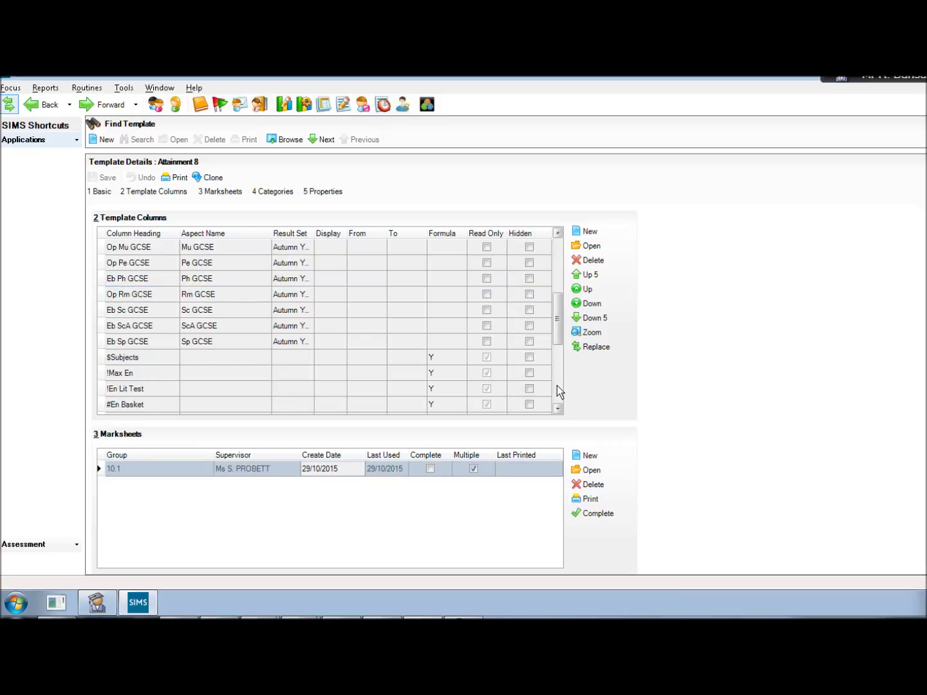
double_click(391, 357)
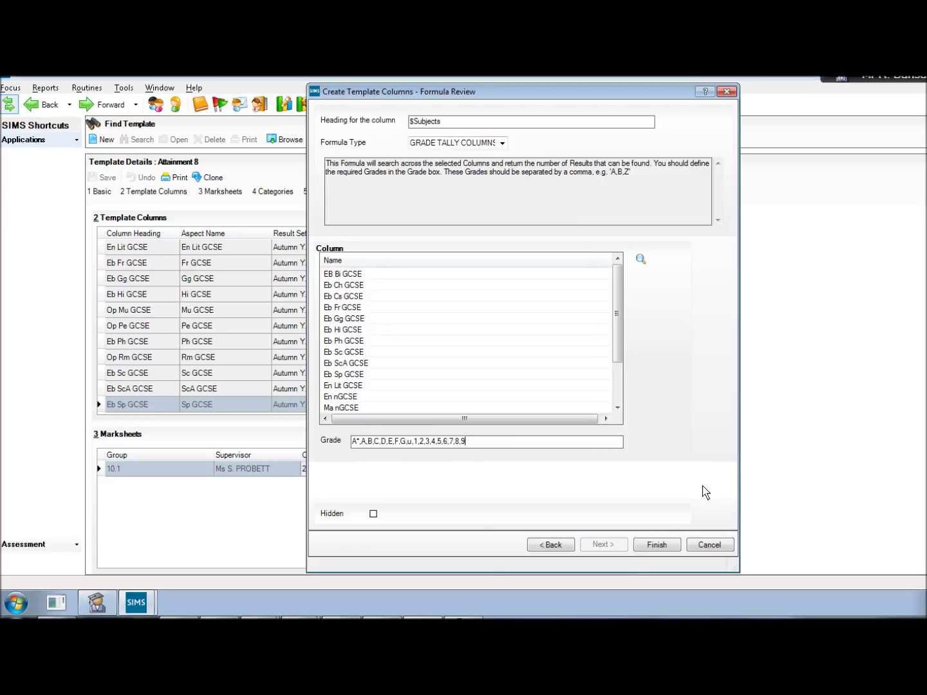
click(658, 548)
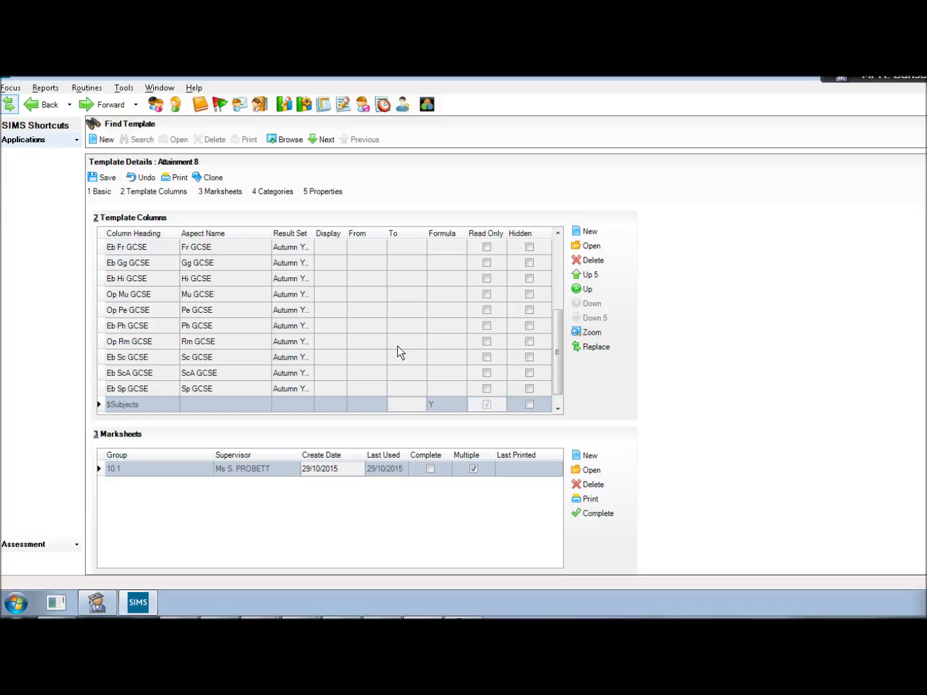
- Start a new formula column for data review with the heading "!En Max" and formula type MAX
click(587, 232)
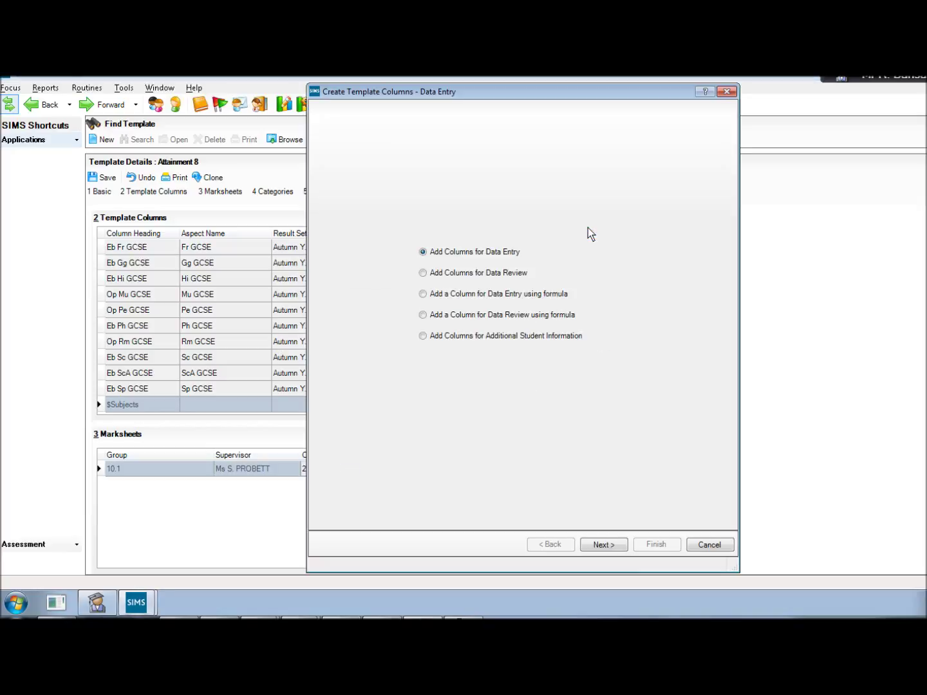
double_click(429, 319)
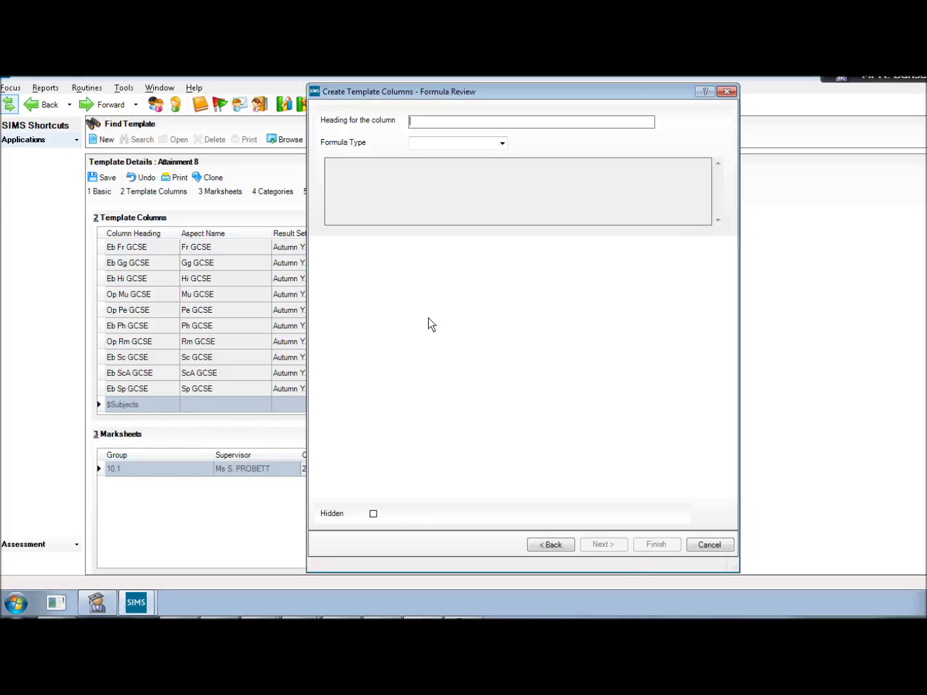
text(I)
text(En Ma)
text(x)
key(Tab)
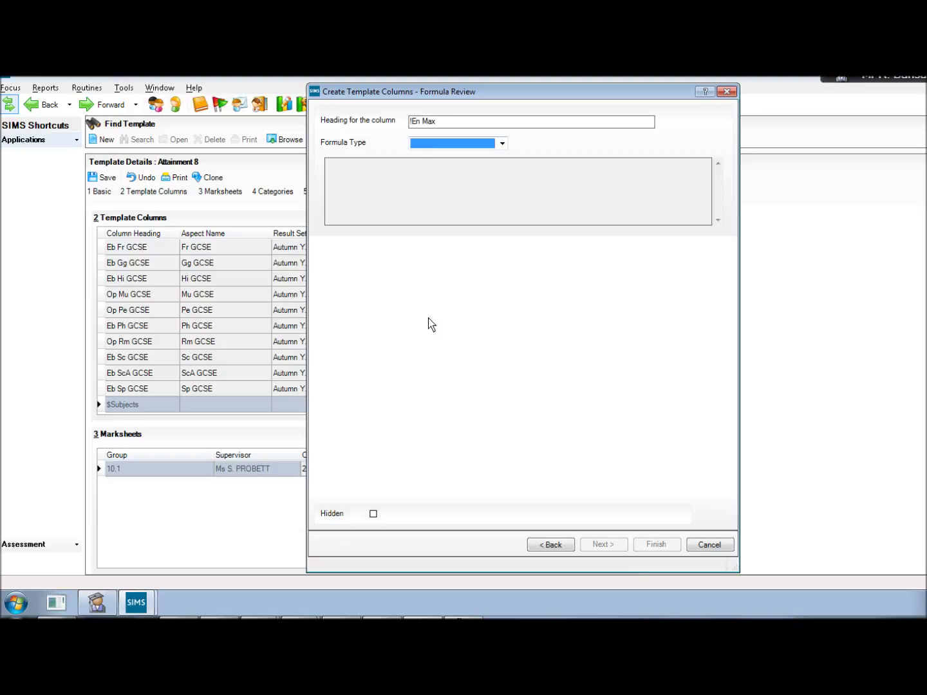
key(m)
- Use En Lit GCSE and En nGCSE as the MAX formula's source columns, set Max to 1 and finish the column
click(640, 260)
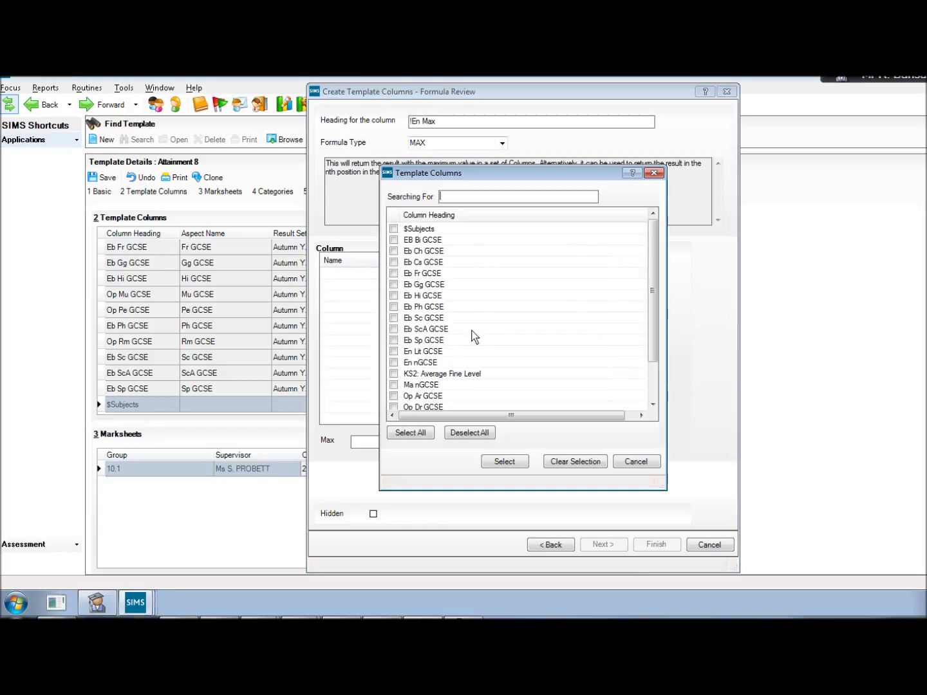
click(441, 351)
shift+click(431, 368)
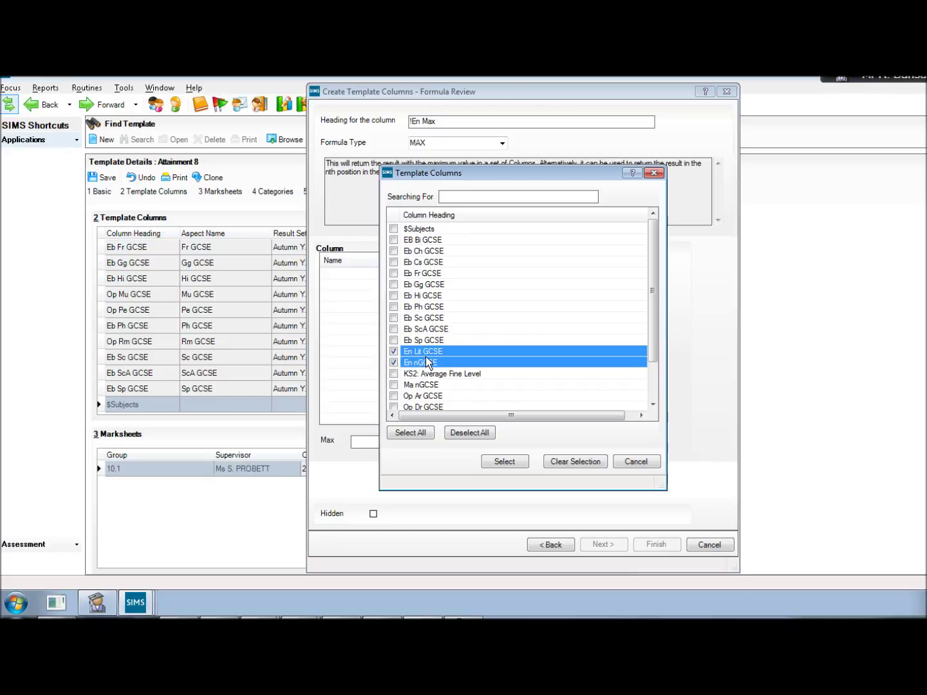
click(504, 462)
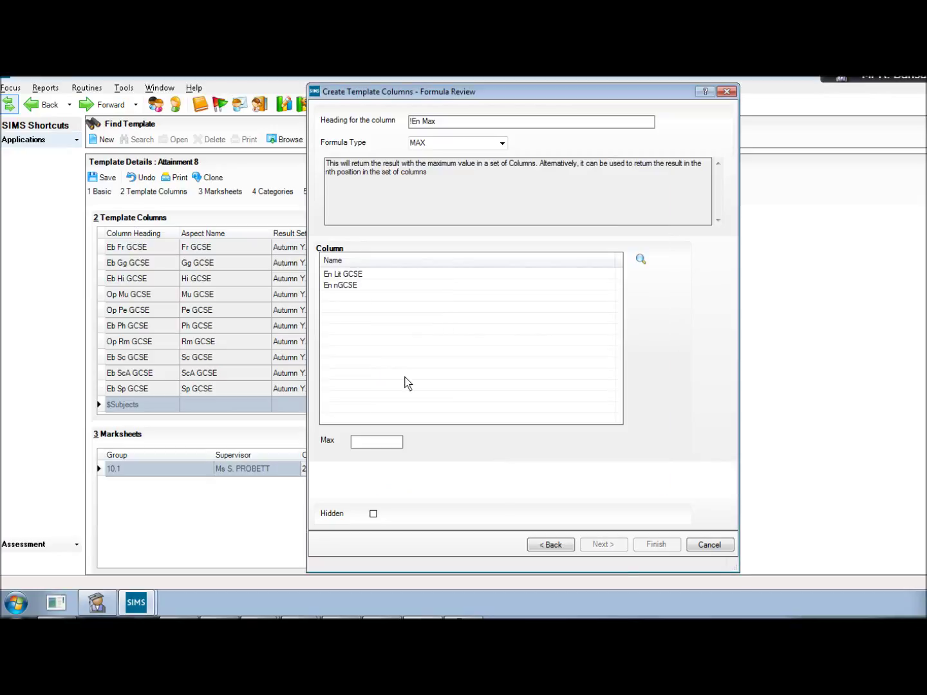
click(385, 444)
text(1)
click(652, 547)
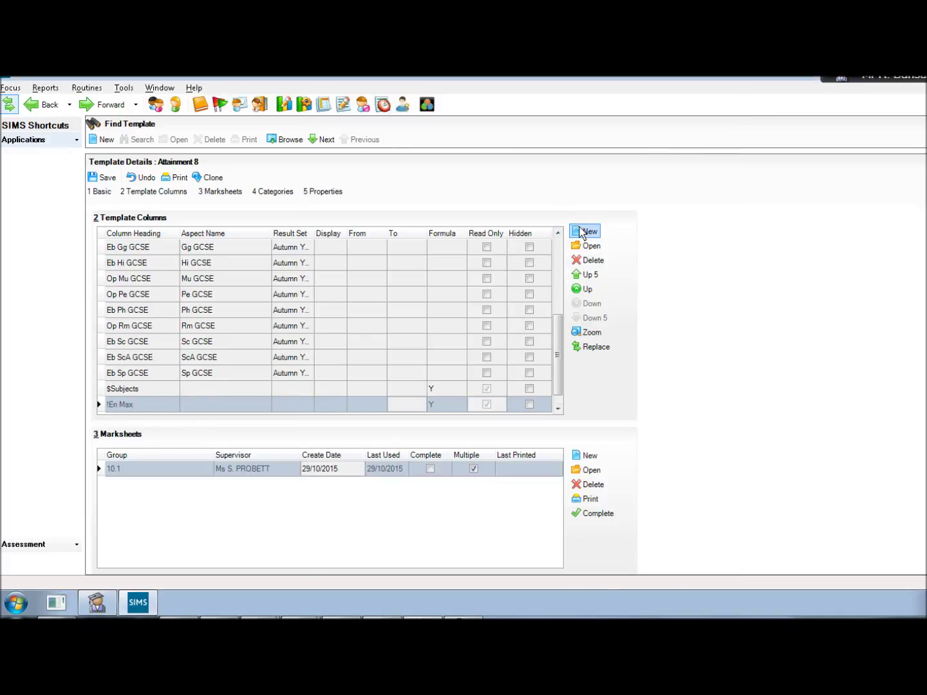
- Start another formula column for data review with the heading "!En Lit Test" and formula type IF THEN ELSE
click(582, 231)
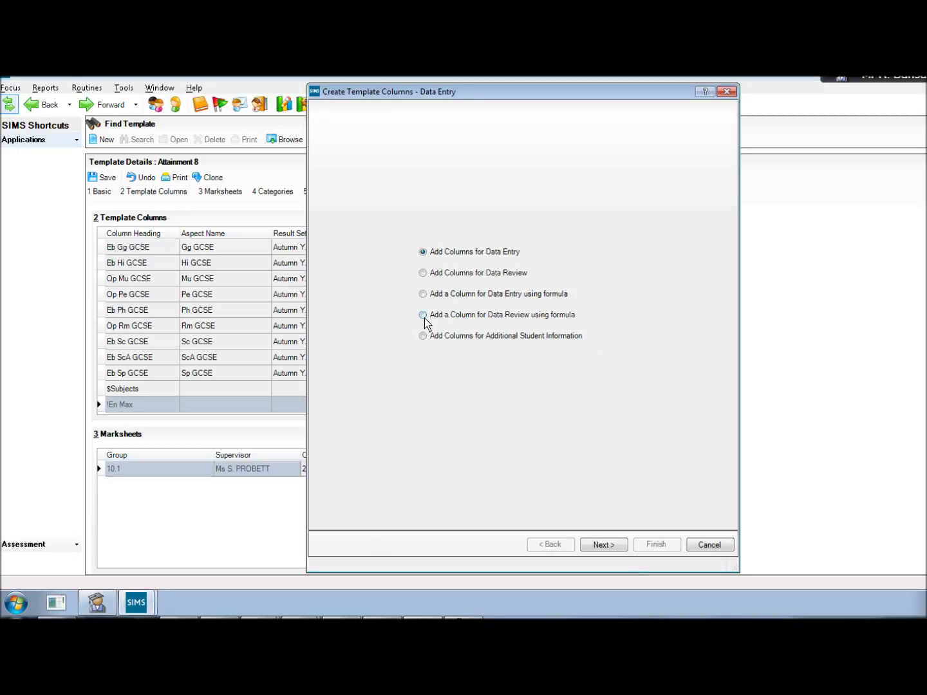
click(423, 315)
key(Return)
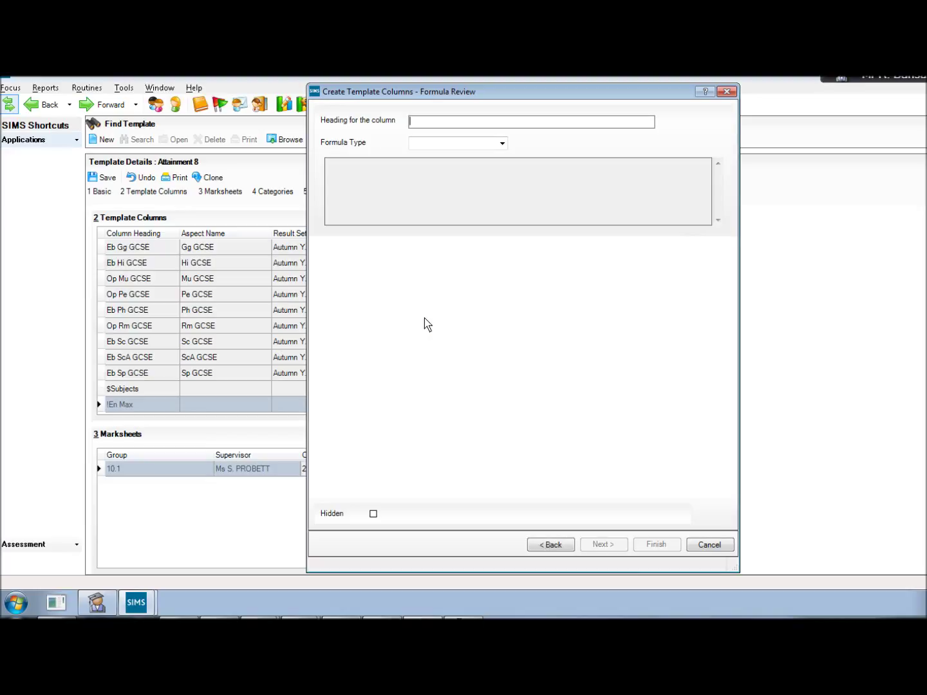
text(!En Lit Test)
key(Tab)
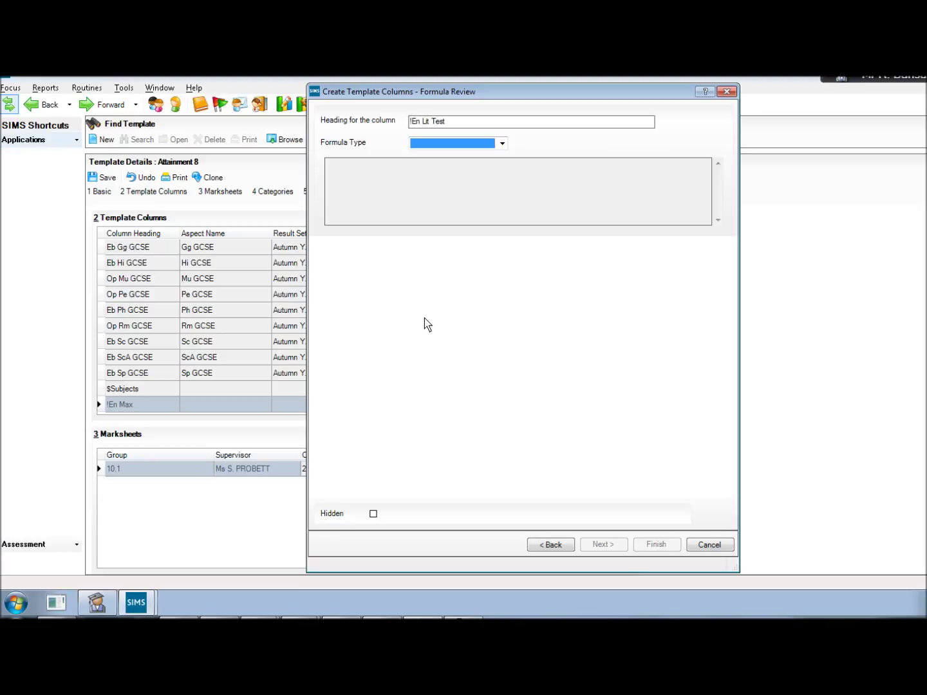
key(Down)
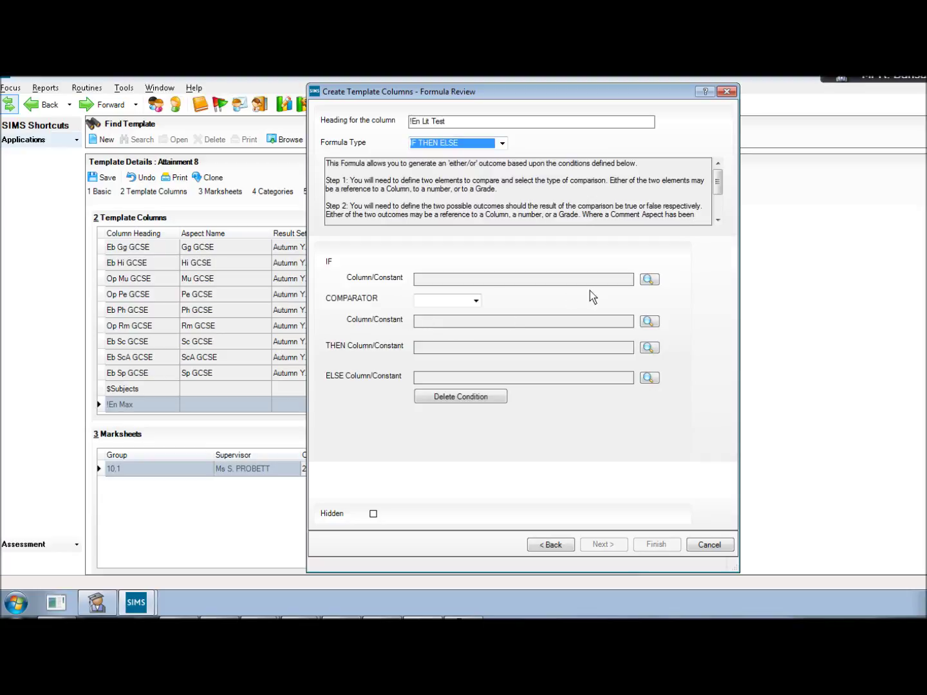
- Set the first IF element to the En Lit GCSE column and the comparator to =
key(Tab)
key(Return)
key(Tab)
key(Return)
key(e)
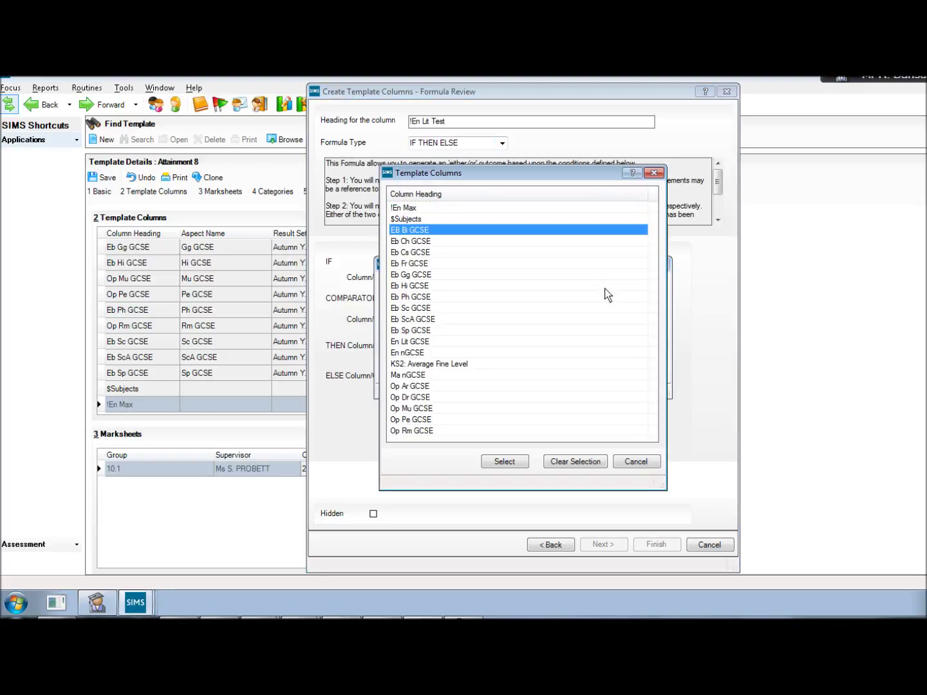
key(Down)
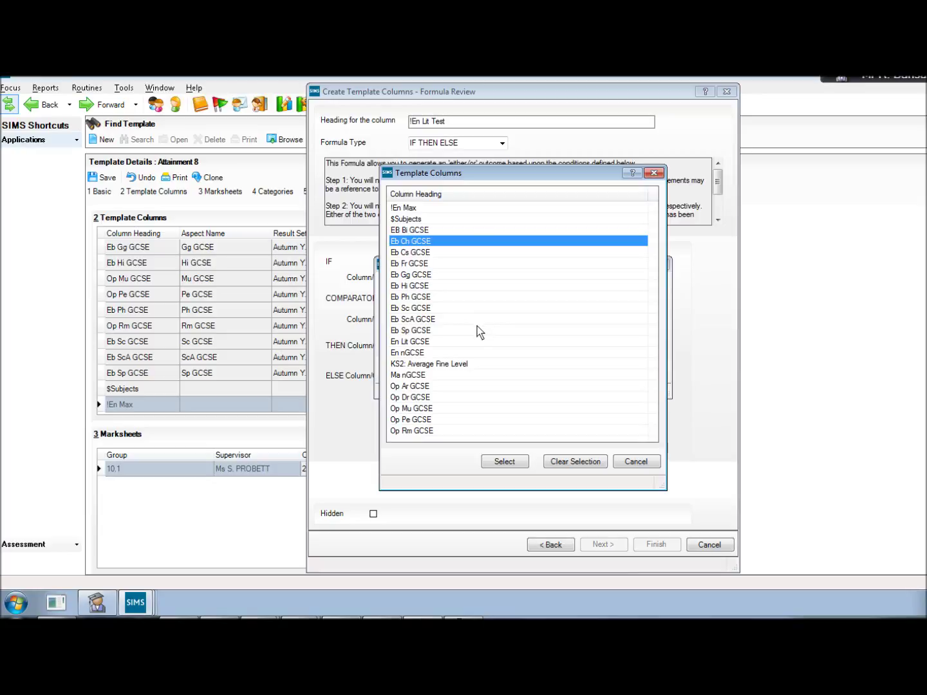
double_click(463, 342)
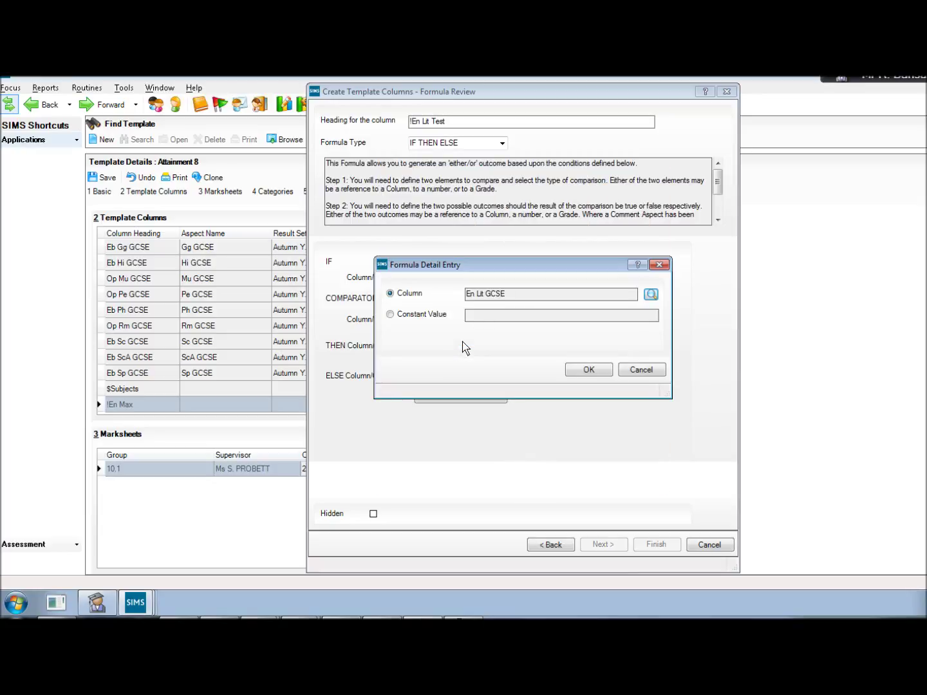
key(Return)
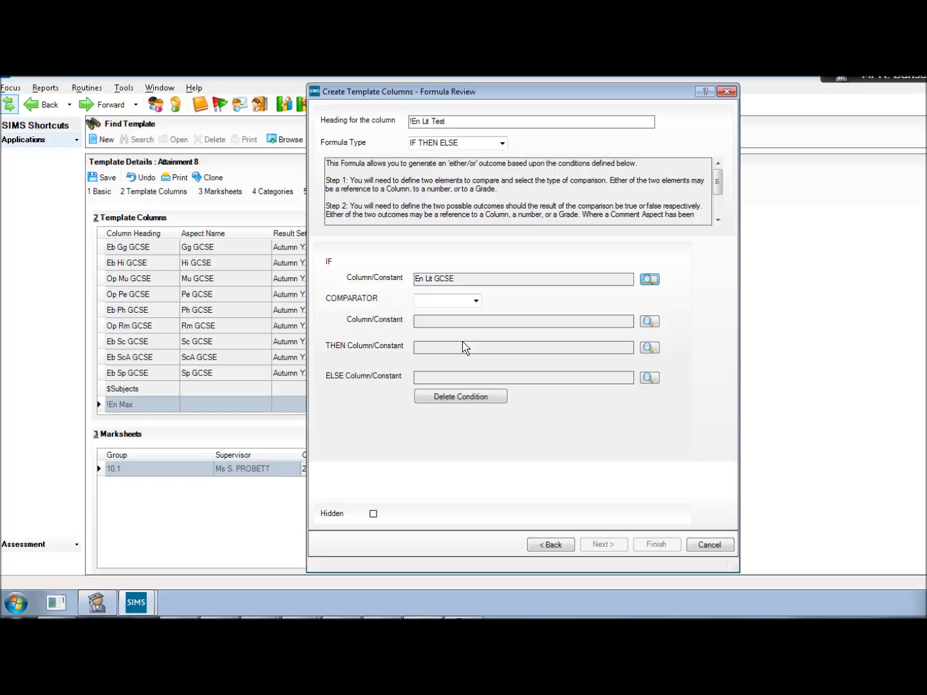
click(444, 300)
click(423, 350)
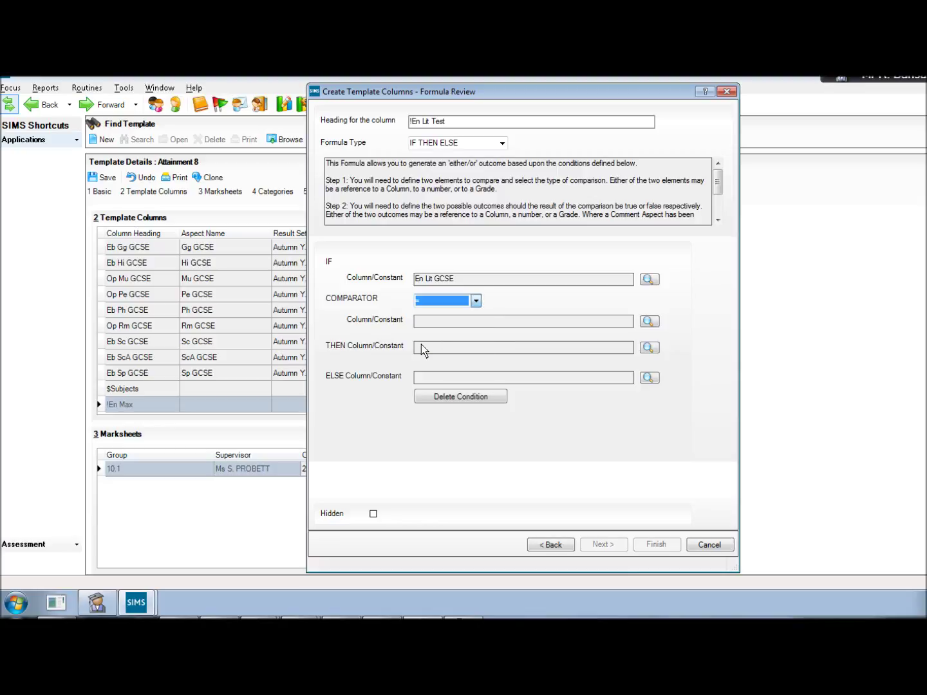
key(Tab)
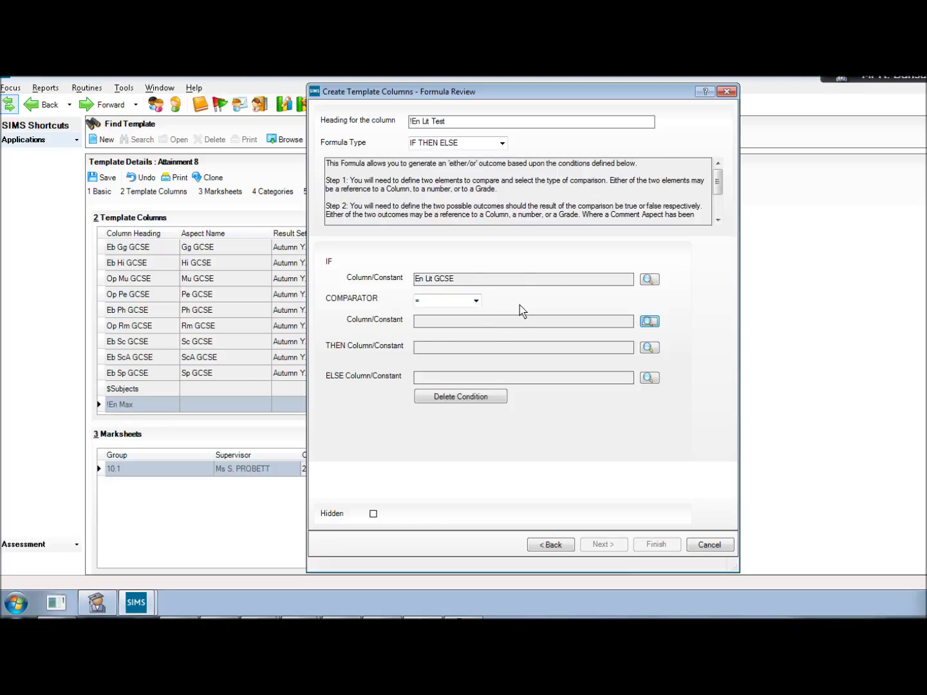
- Set the second element of the IF comparison to the En Lit GCSE column
key(Return)
key(Return)
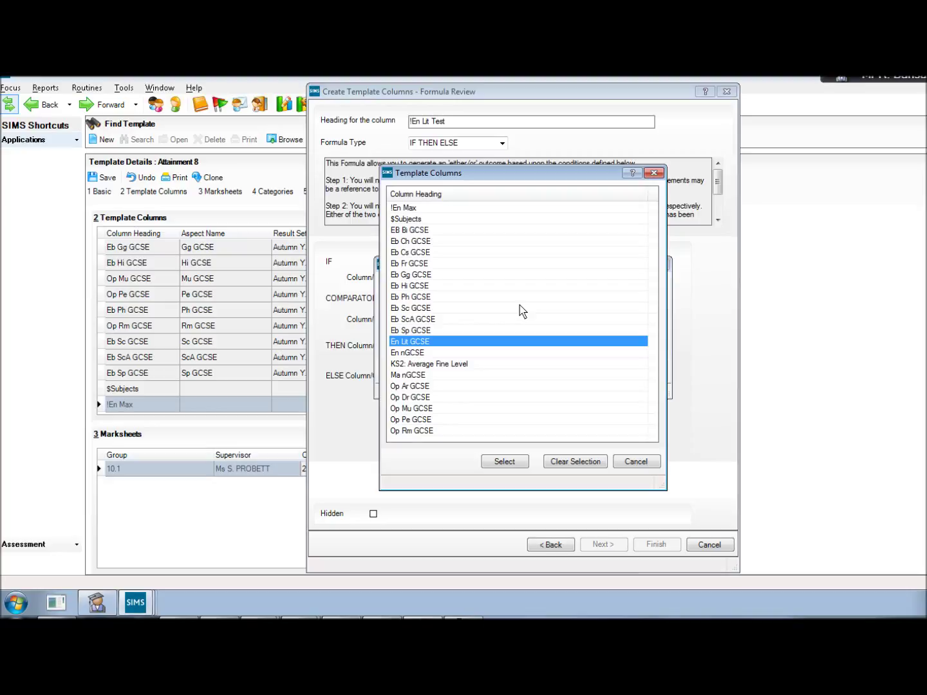
key(Return)
key(Return)
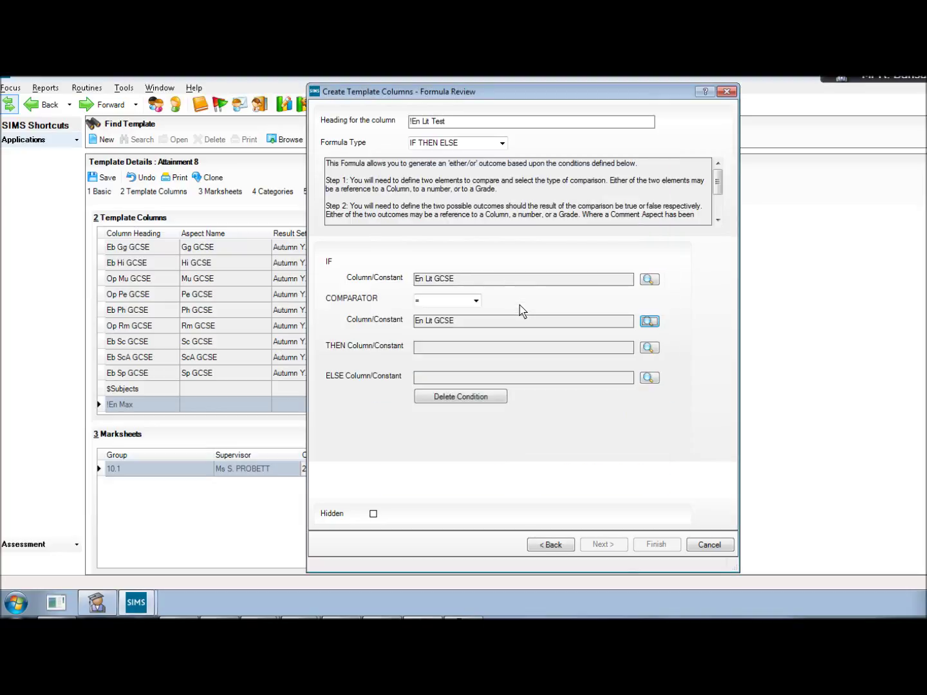
- Set the formula's THEN outcome to the !En Max column
key(Tab)
key(Return)
key(Return)
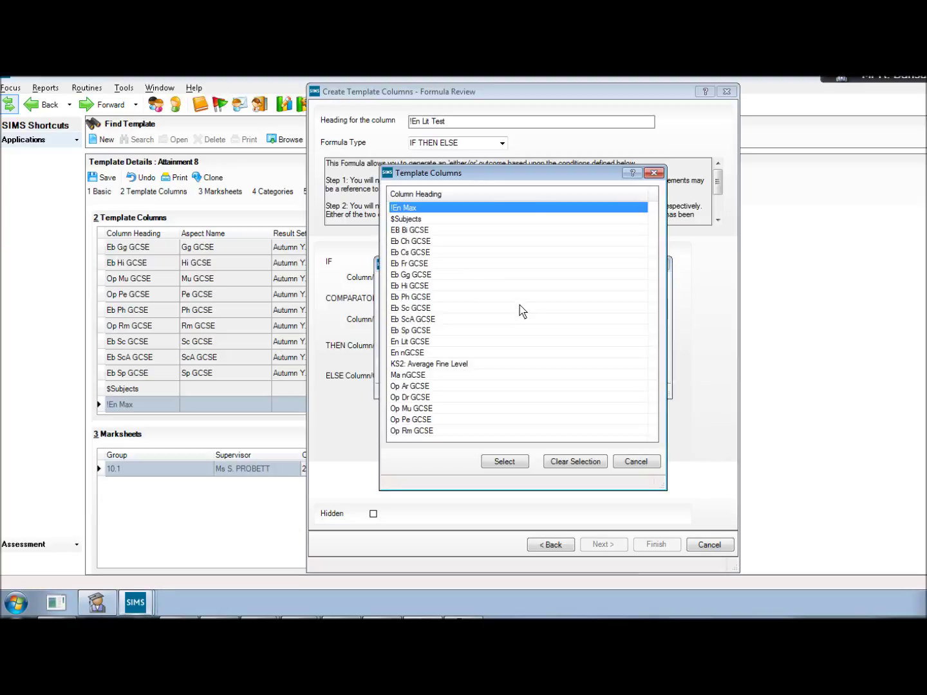
key(Return)
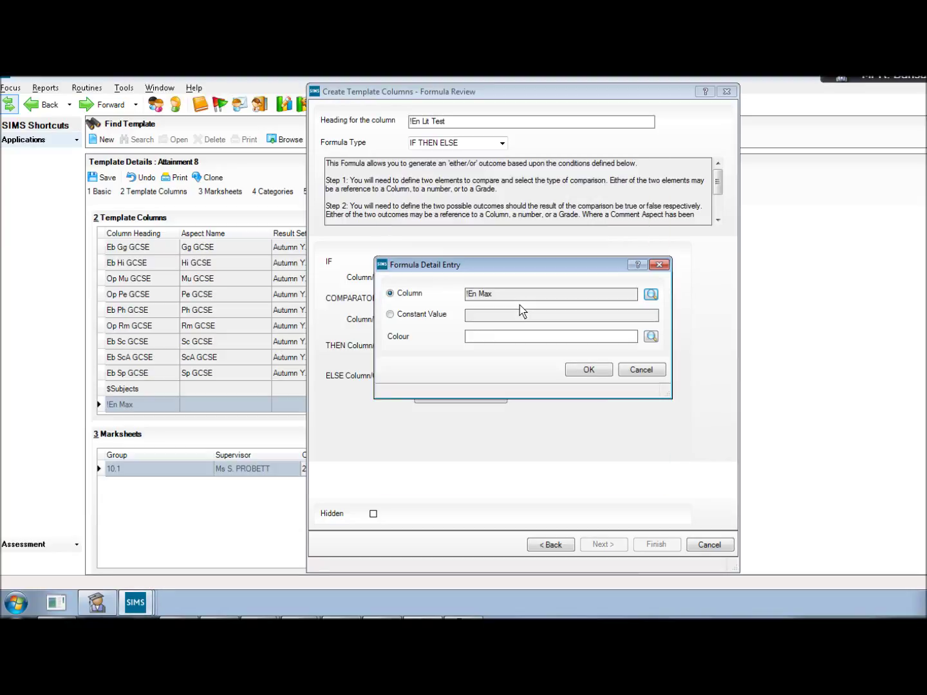
key(Return)
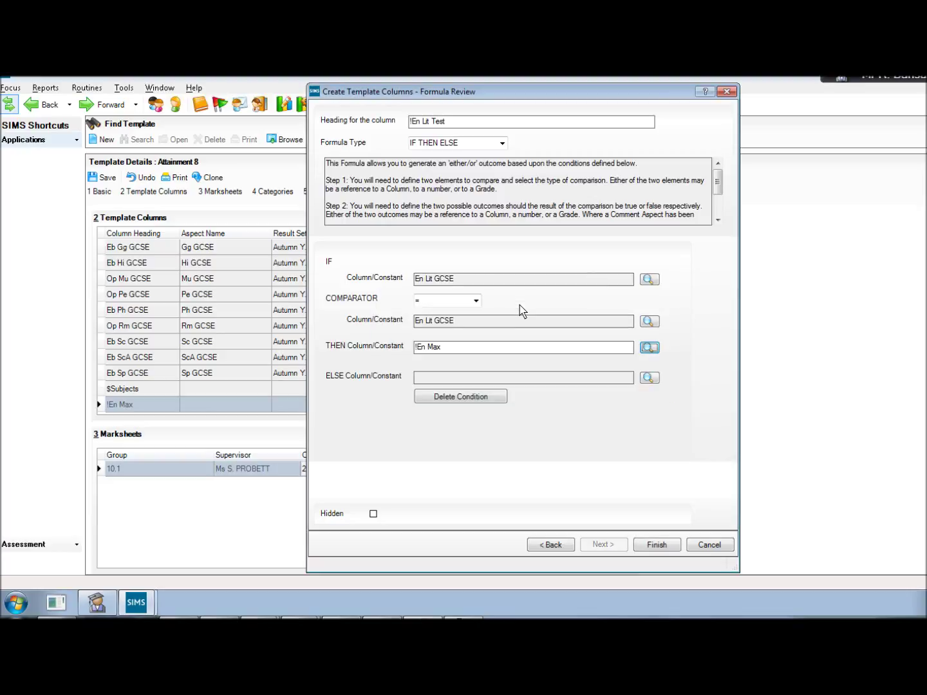
- Set the ELSE outcome to the constant value 0 and finish the !En Lit Test column
key(Tab)
key(Return)
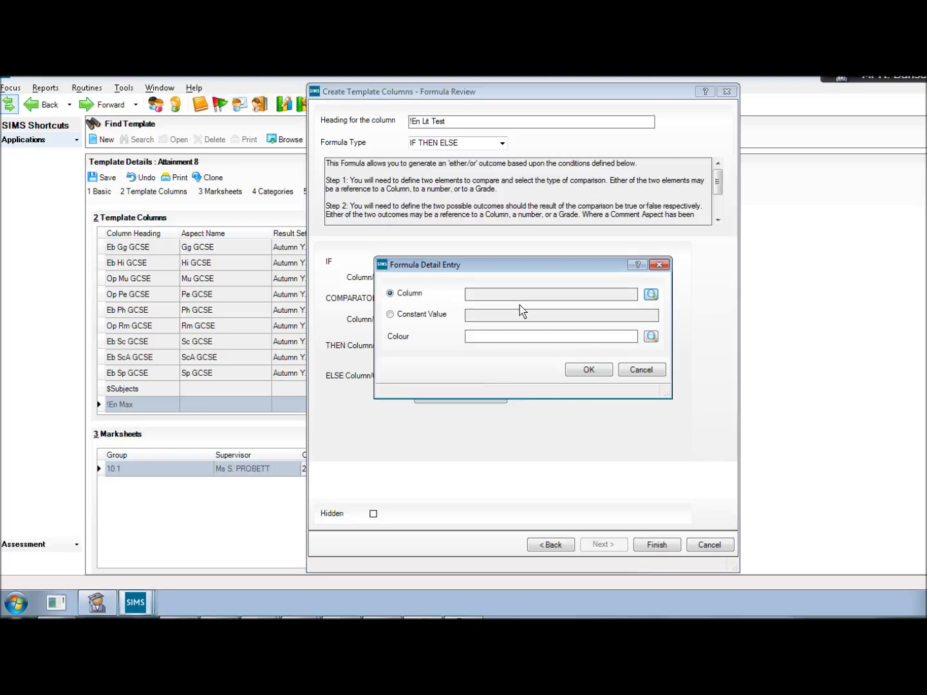
click(430, 317)
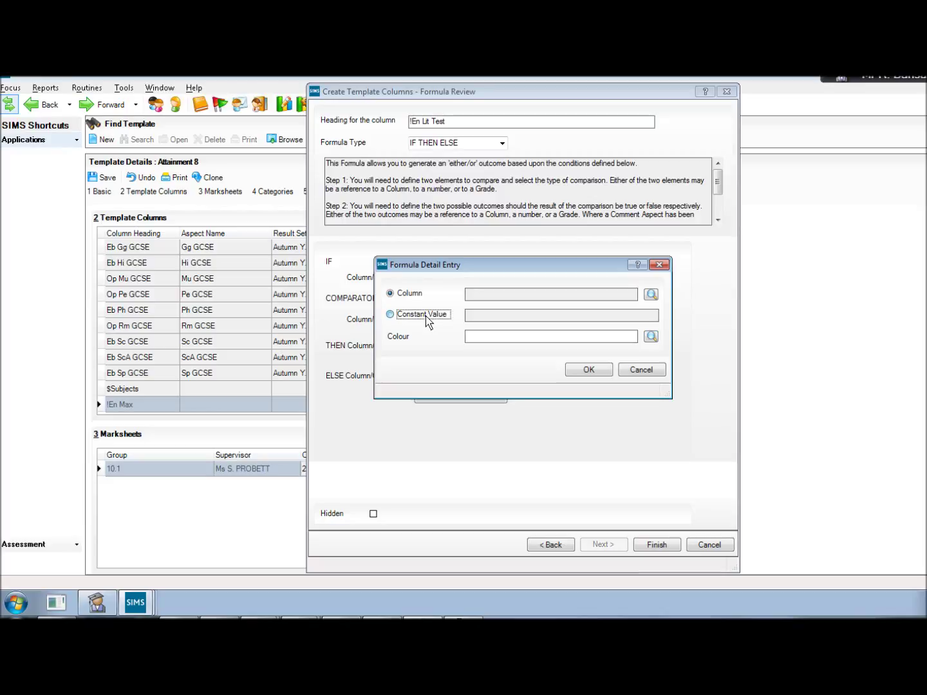
text(0)
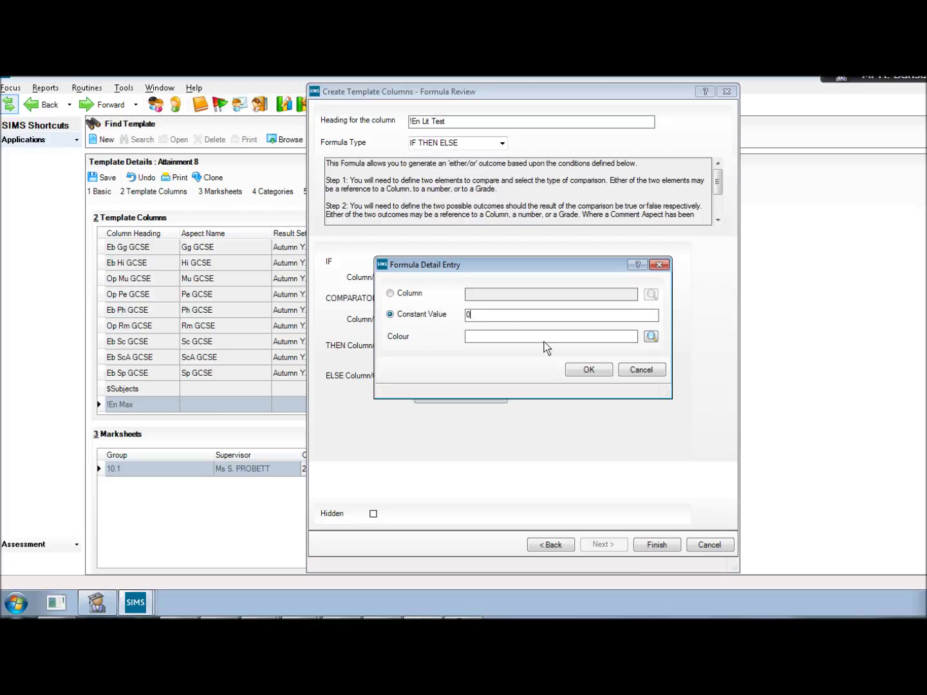
click(592, 367)
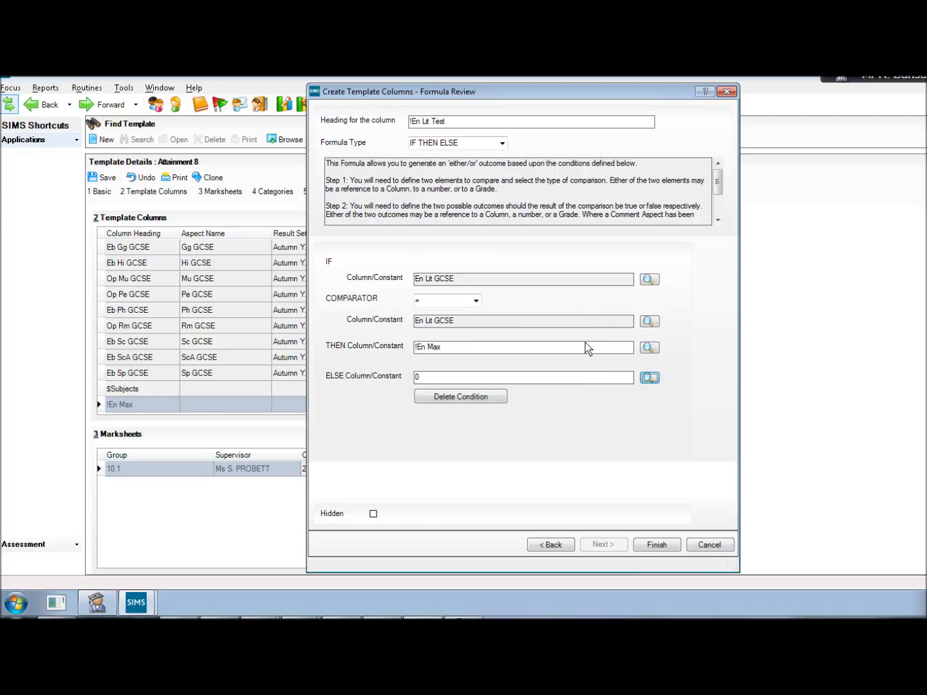
key(Return)
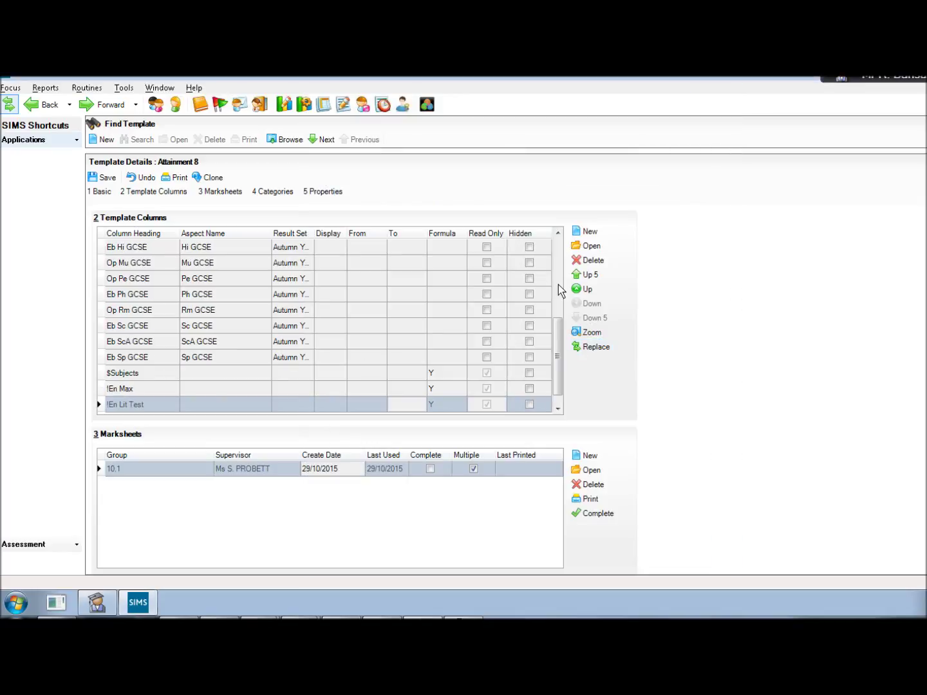
- Start a new formula column for data review with the heading "#EN Basket" and formula type SUM
click(588, 231)
click(423, 315)
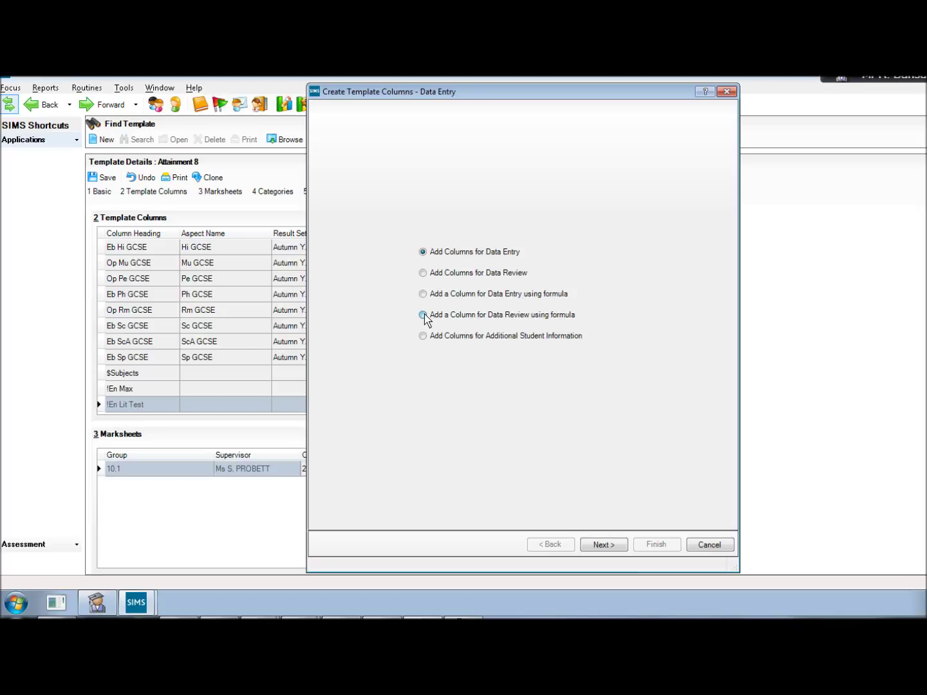
key(Return)
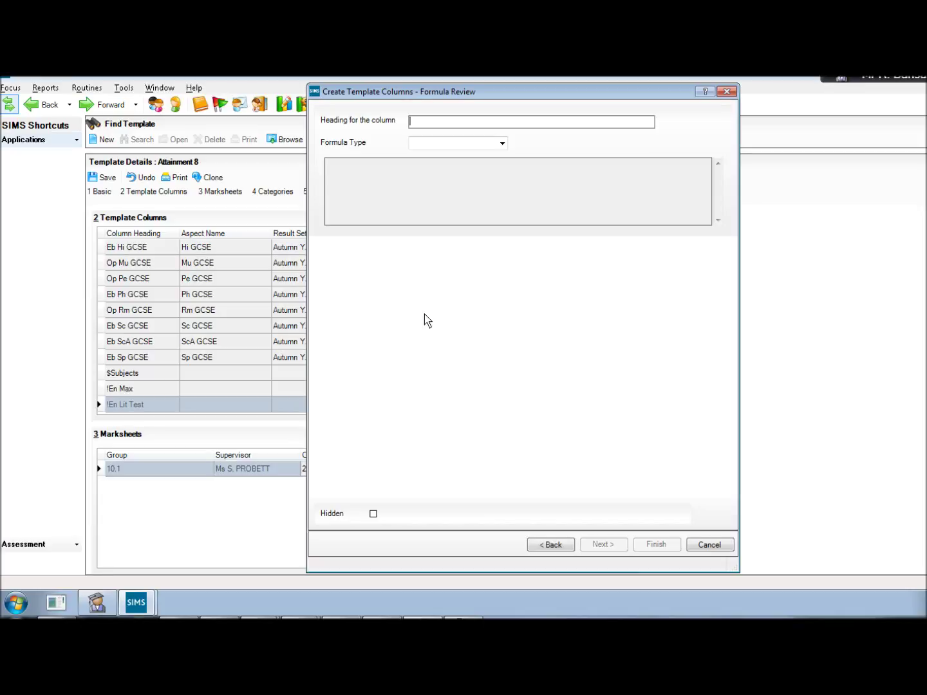
text(#EN Basket)
key(Tab)
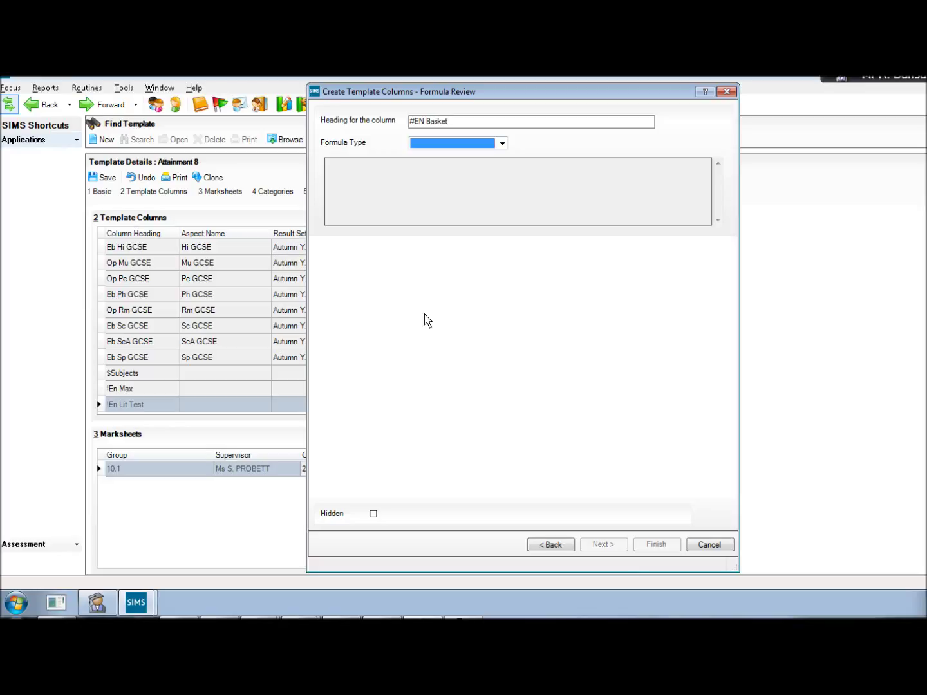
text(sum)
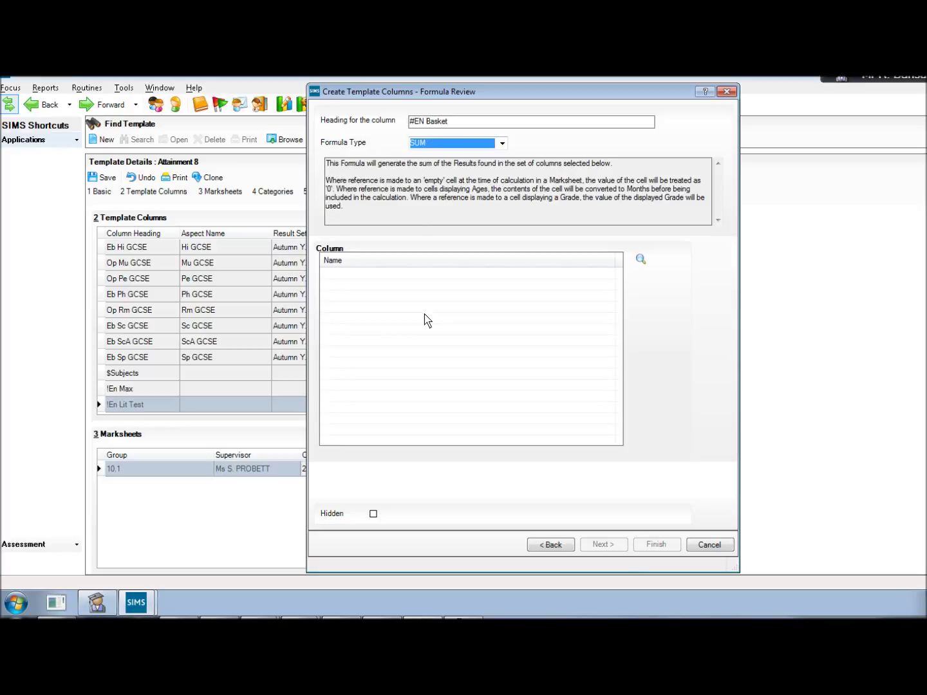
- Use !En Lit Test and !En Max as the SUM formula's source columns, finish the column and save the template
click(640, 258)
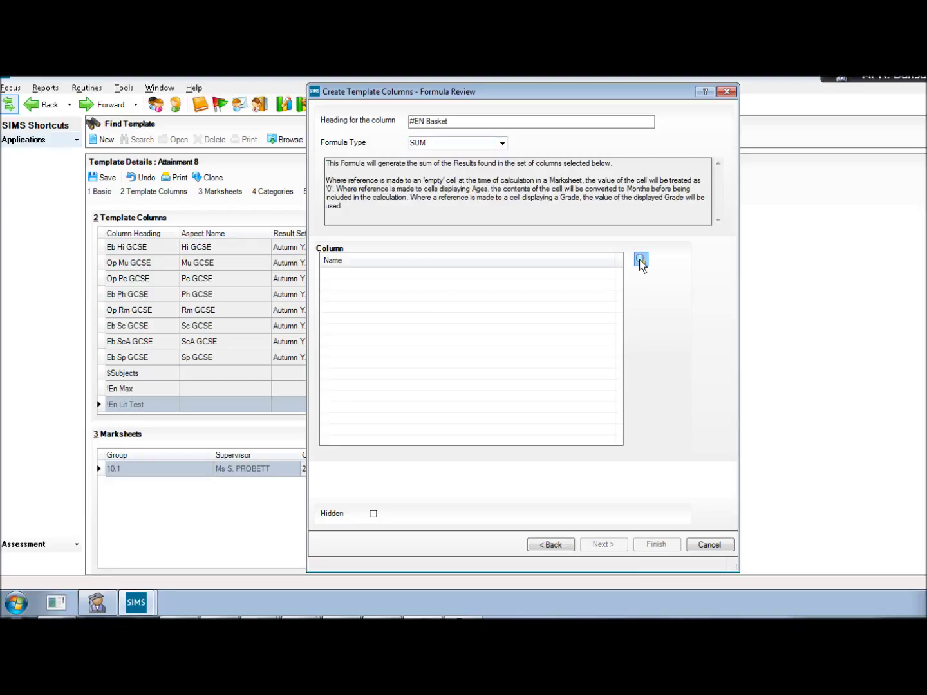
click(476, 230)
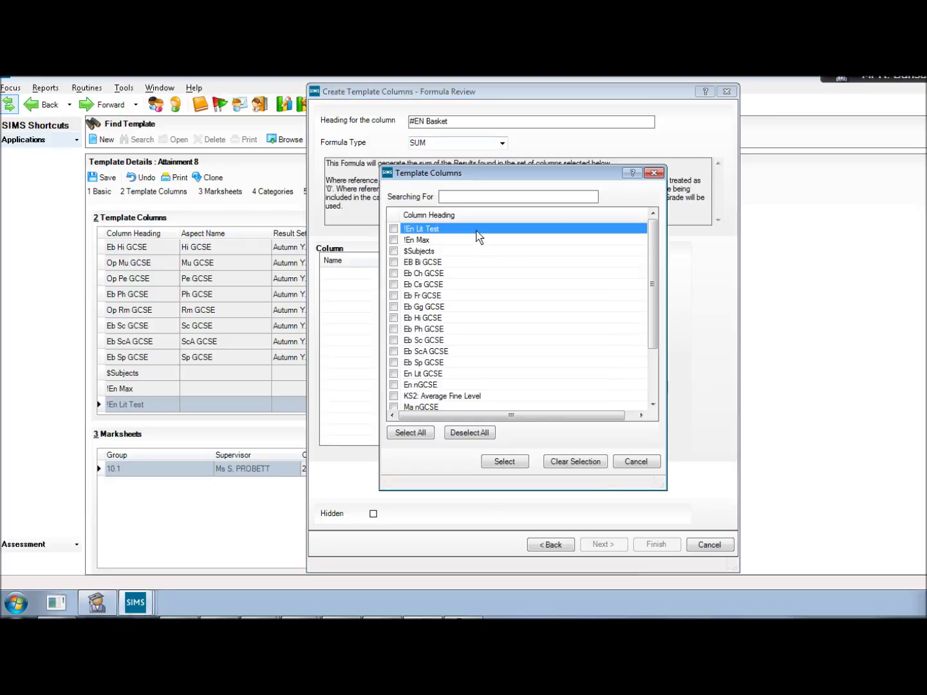
ctrl+click(462, 240)
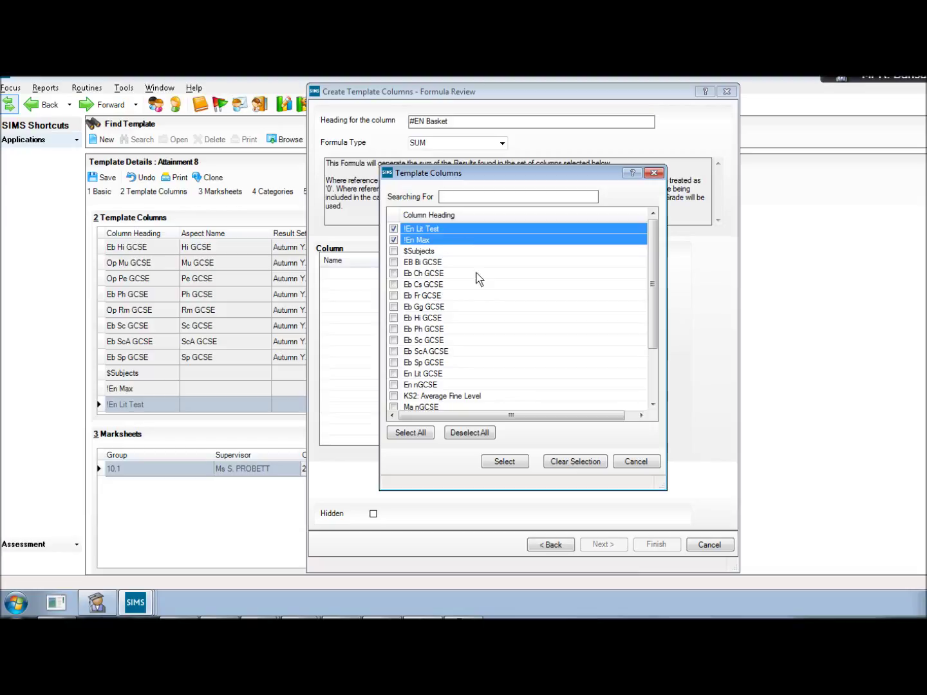
click(506, 462)
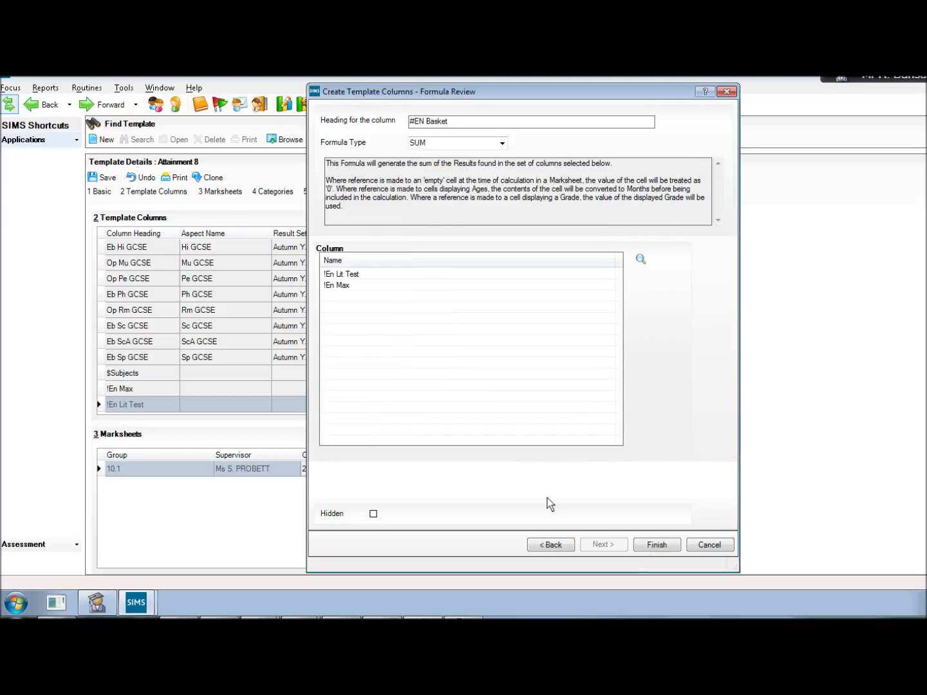
click(652, 547)
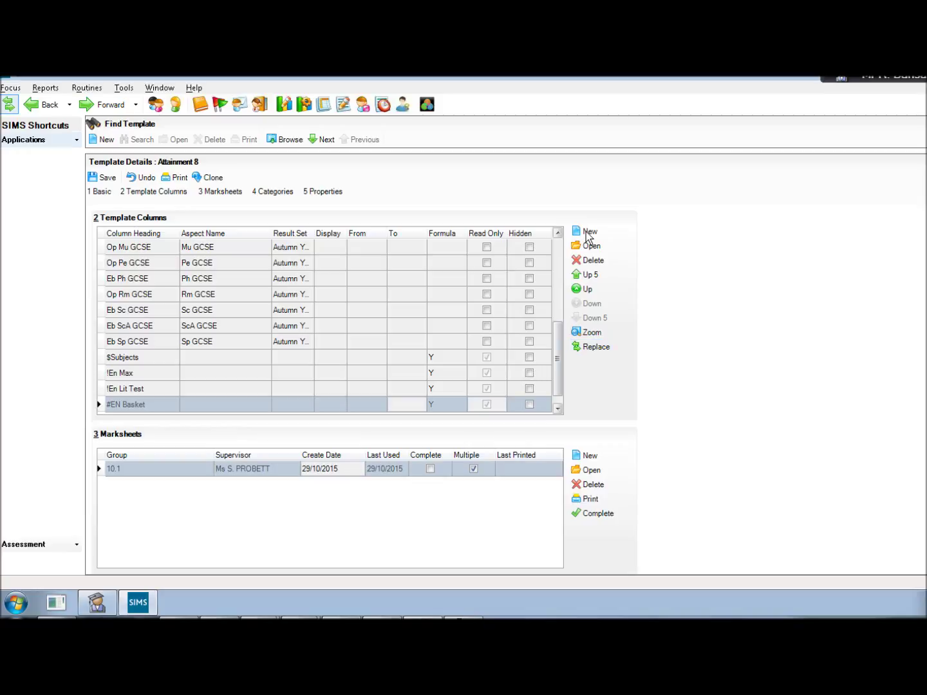
click(105, 178)
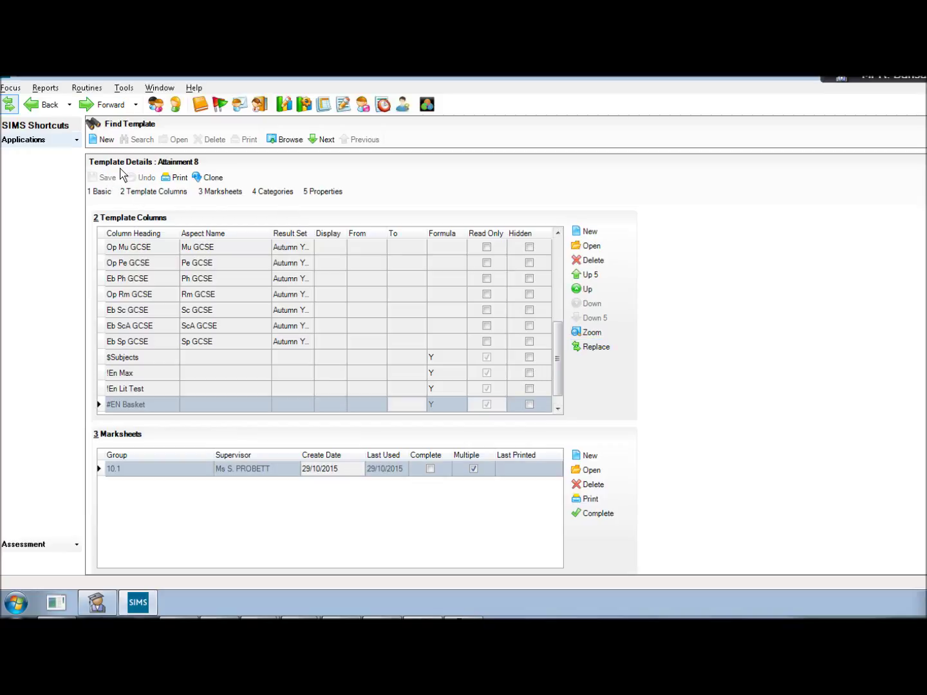
- Start another formula column for data review with the heading "#Ma Basket" and formula type MULTIPLICATION
click(582, 232)
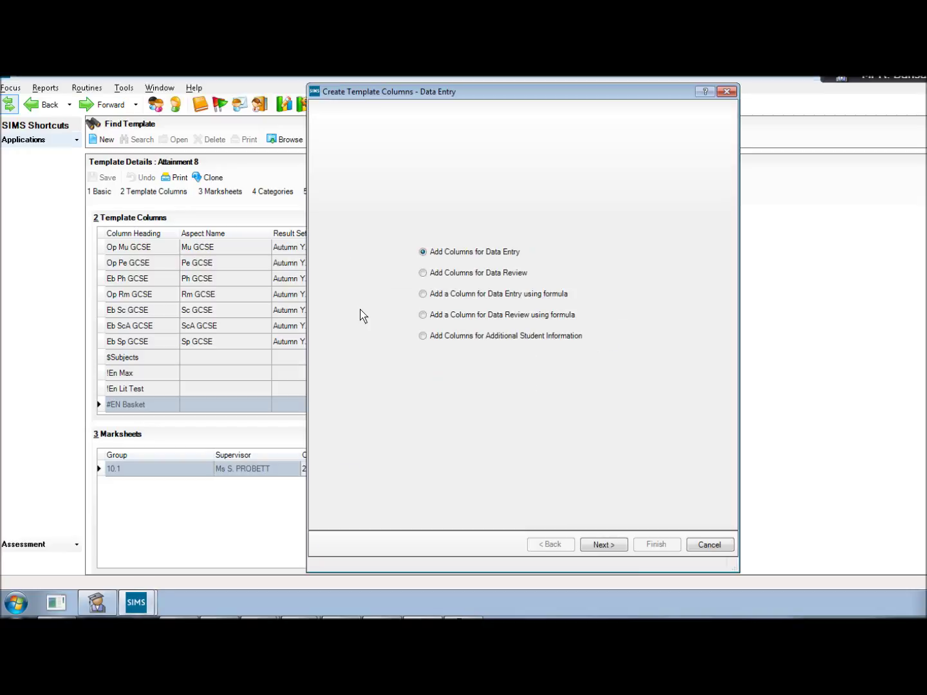
click(455, 314)
key(Return)
text(#Ma Ba)
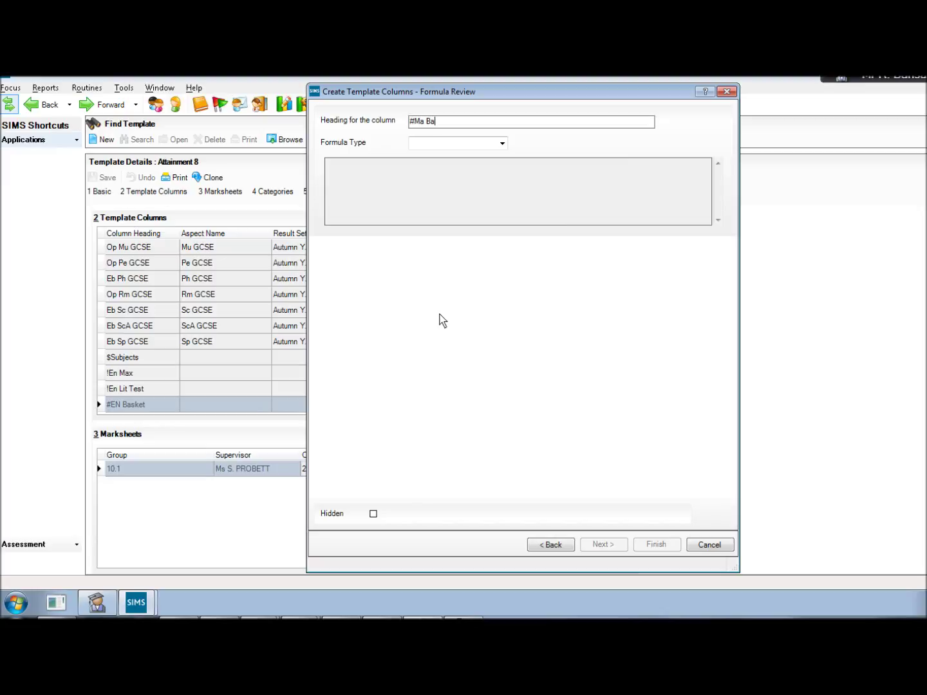
text(sket)
key(Tab)
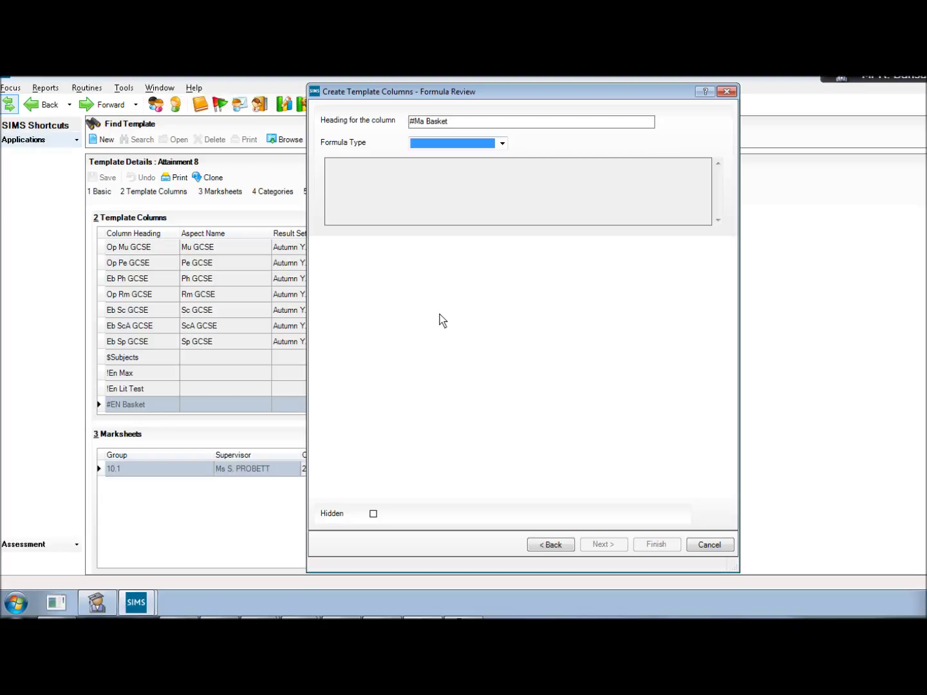
key(m)
key(u)
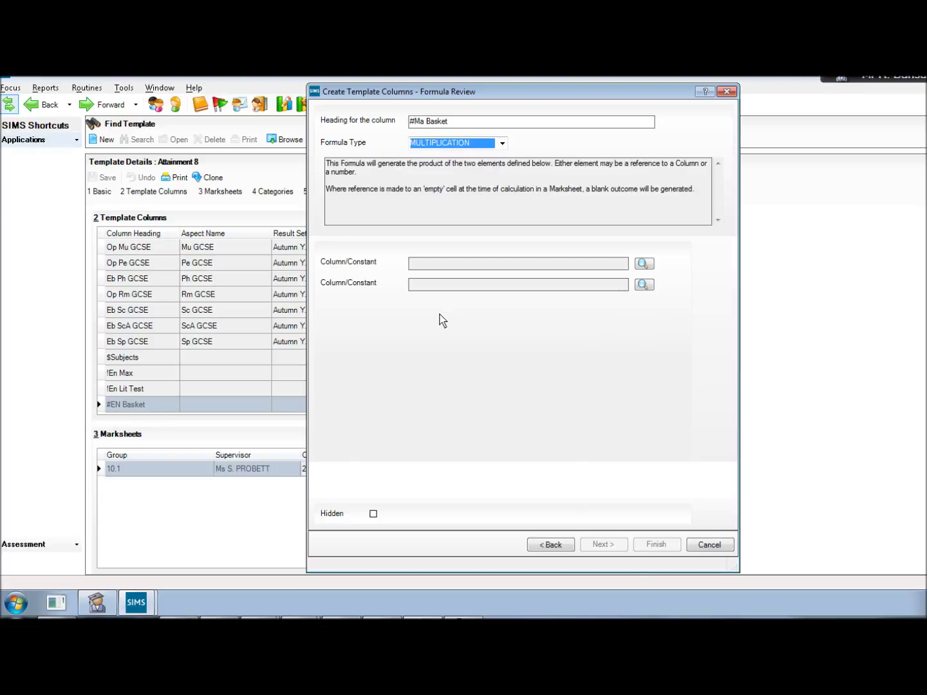
- Set the first element of the multiplication to the Ma nGCSE column
key(Tab)
key(Return)
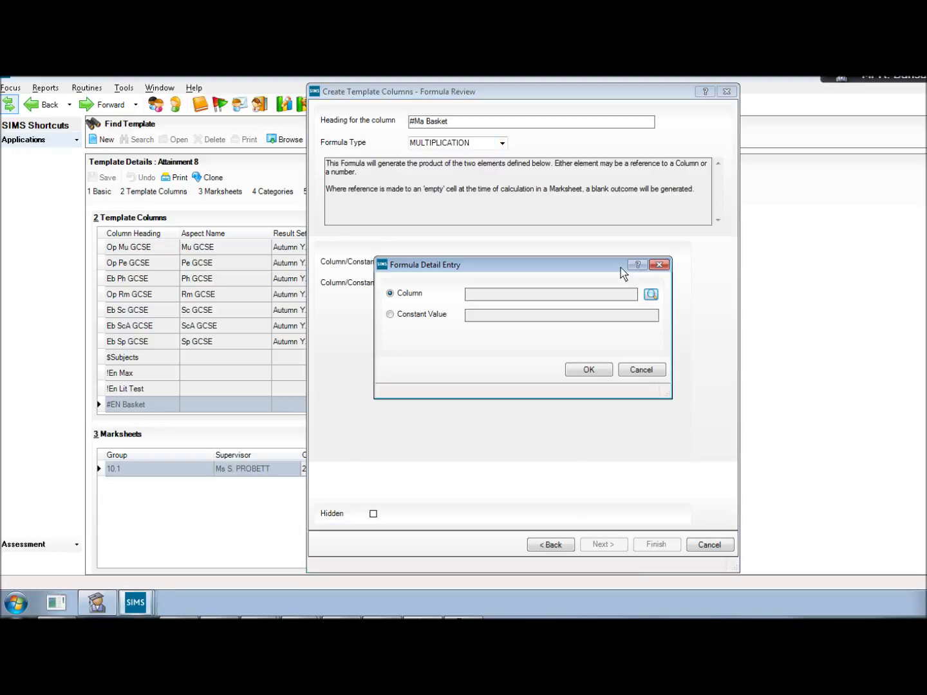
key(Return)
key(m)
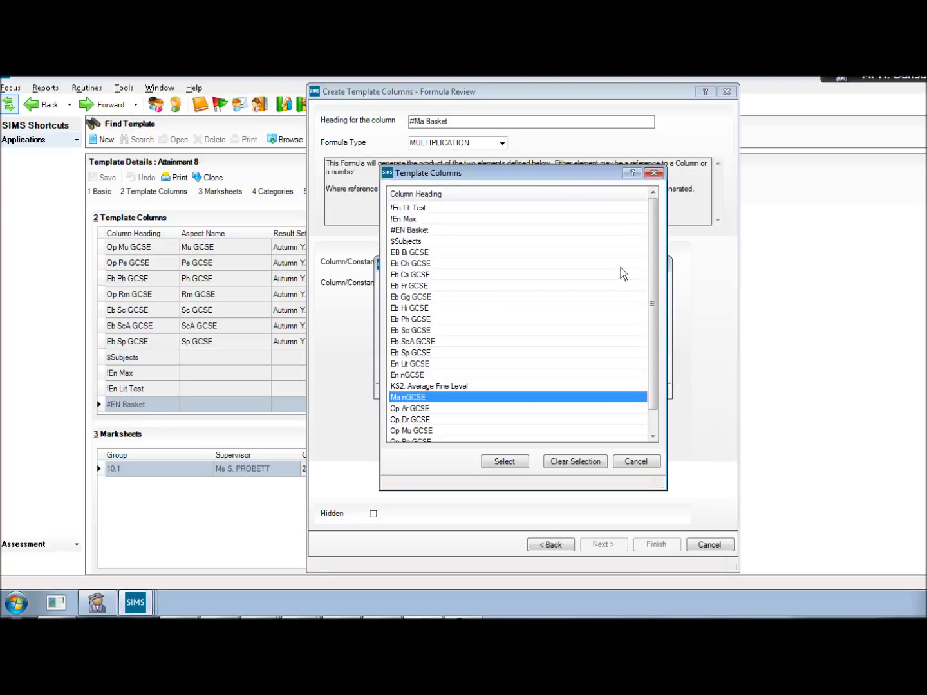
key(Return)
key(Return)
- Set the second element of the multiplication to the constant value 2 and finish the #Ma Basket column
key(Tab)
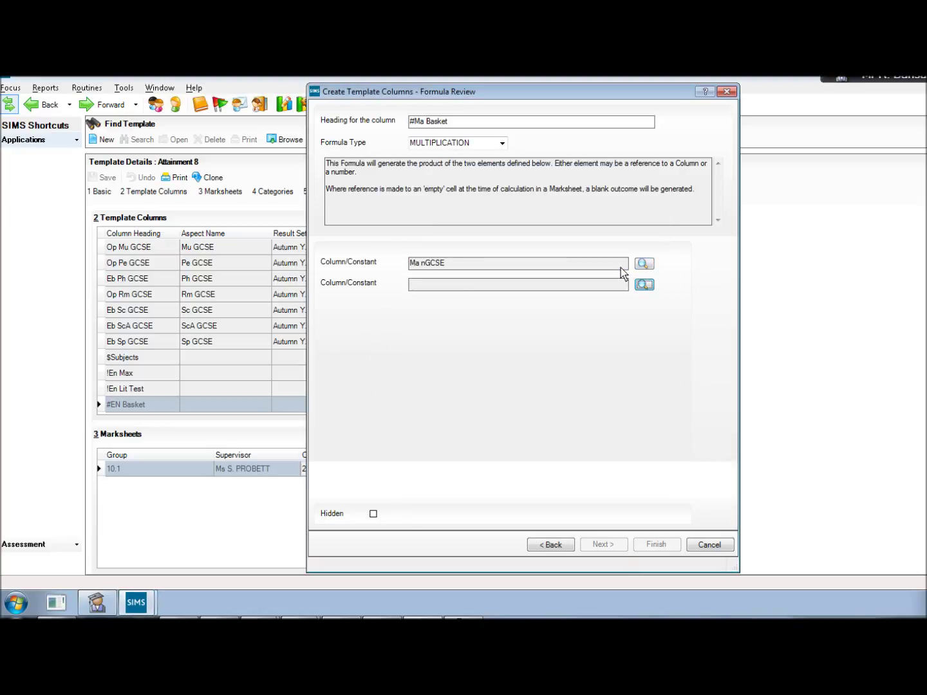
key(Return)
key(Down)
text(2)
key(Tab)
key(Return)
key(alt+f)
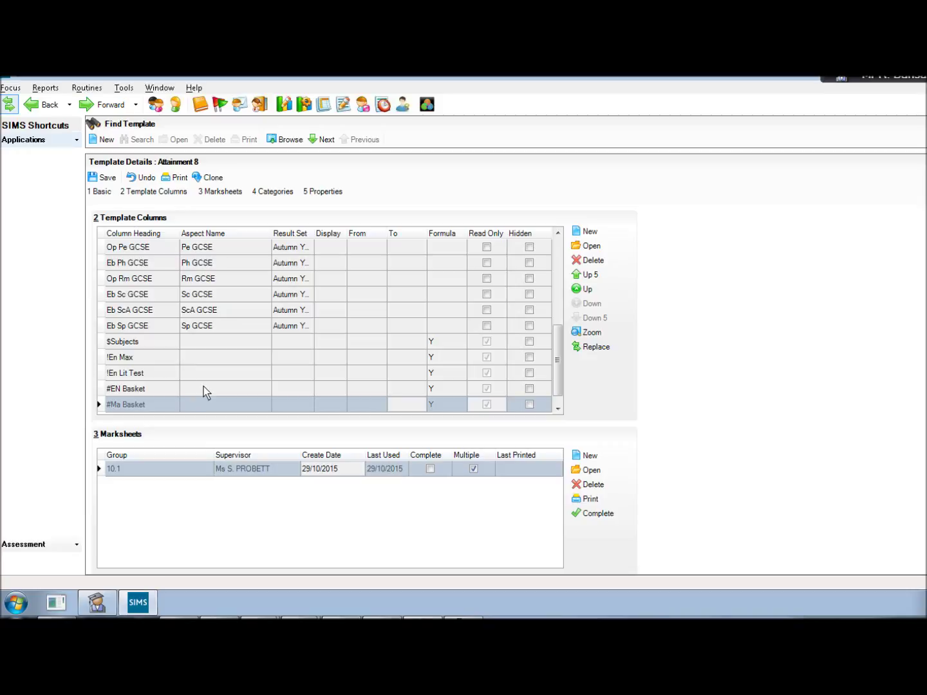
- Start a new formula column for data review with the heading "#EB1" and formula type MAX
click(590, 233)
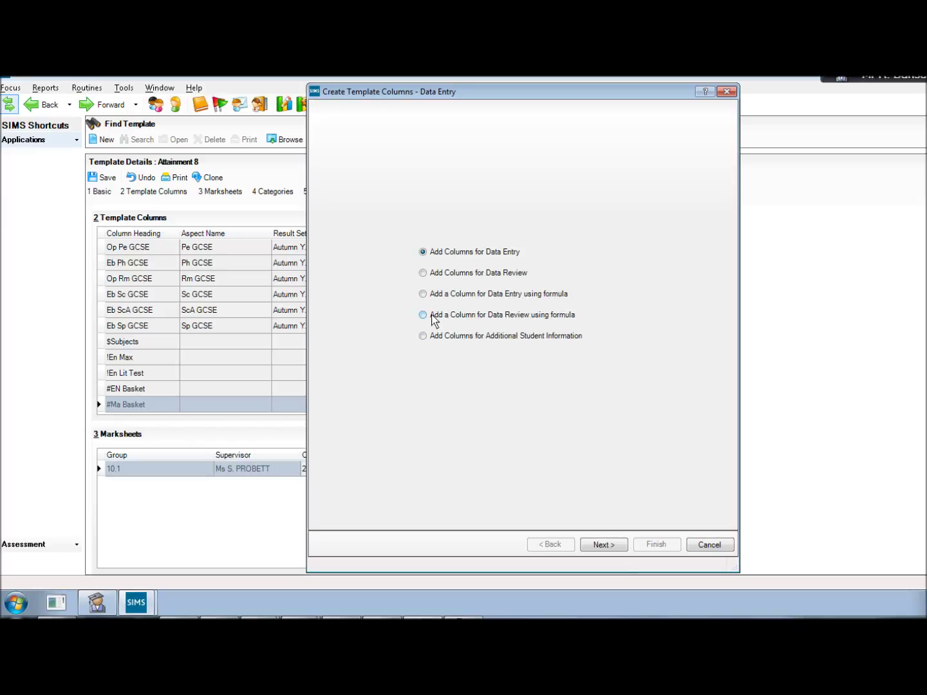
click(430, 316)
key(Return)
text(#EB1)
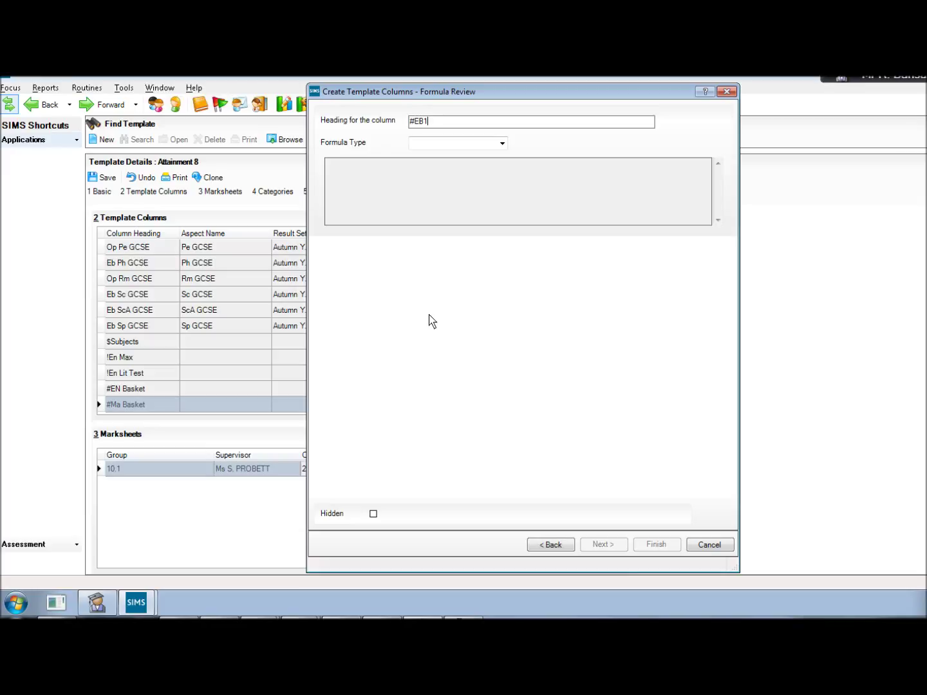
key(Tab)
key(m)
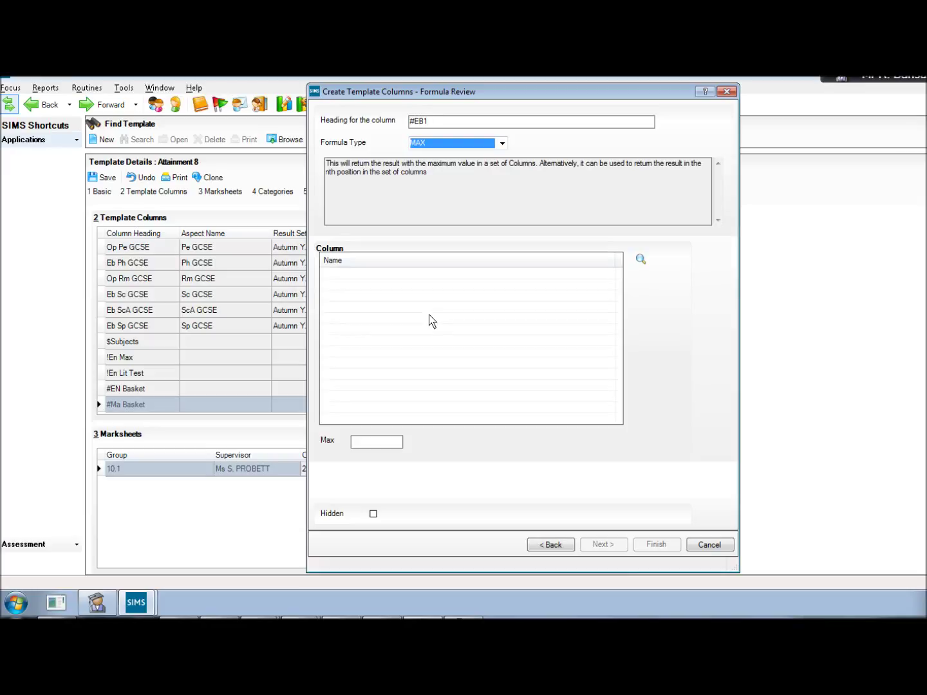
- Use all ten Eb subject columns, from EB Bi GCSE to Eb Sp GCSE, as the MAX formula's source columns
click(640, 258)
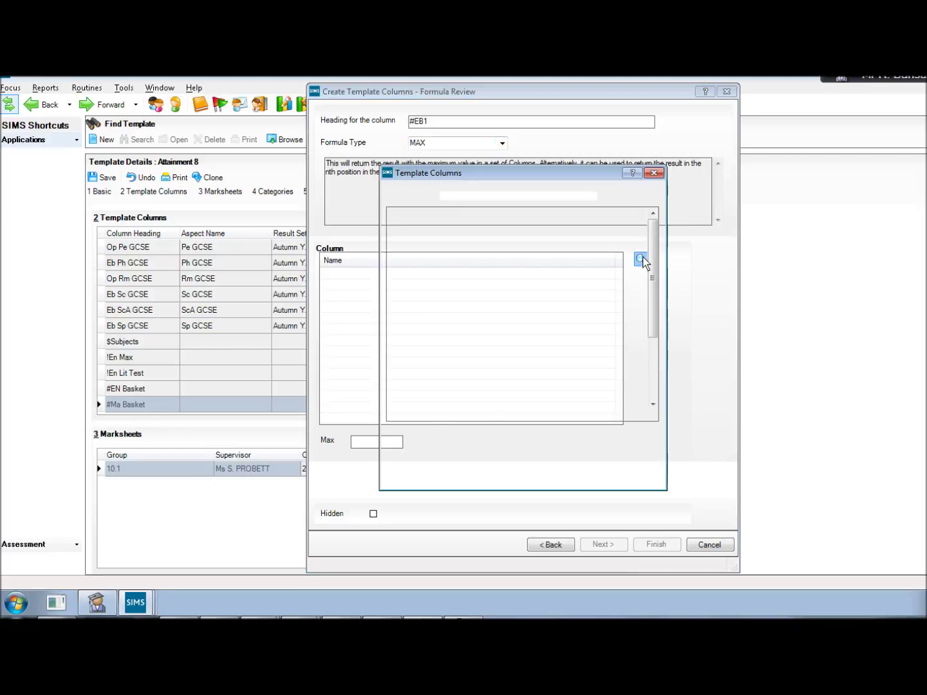
click(524, 284)
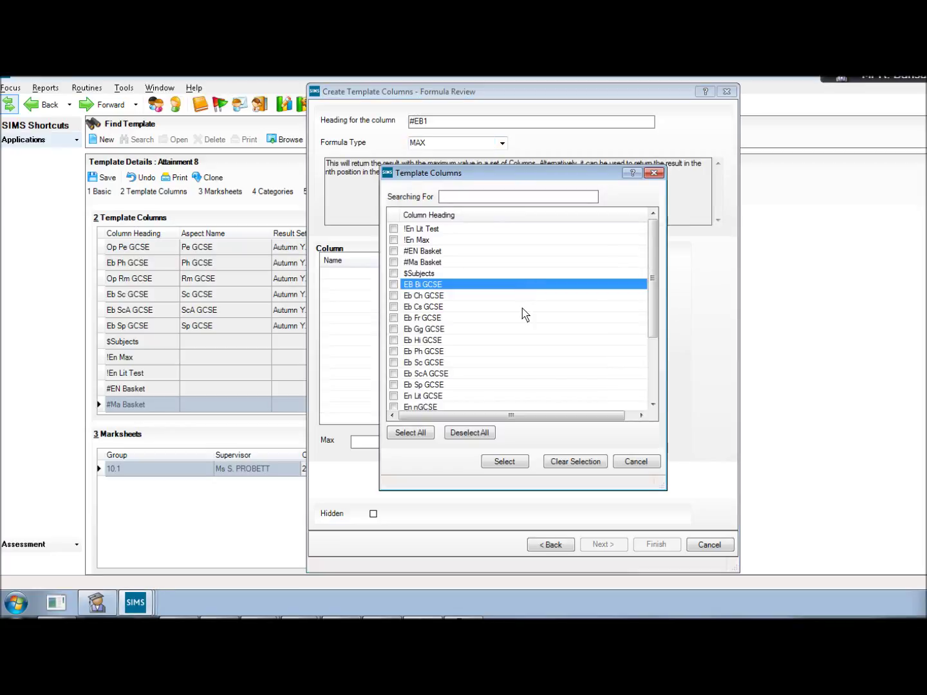
shift+click(469, 385)
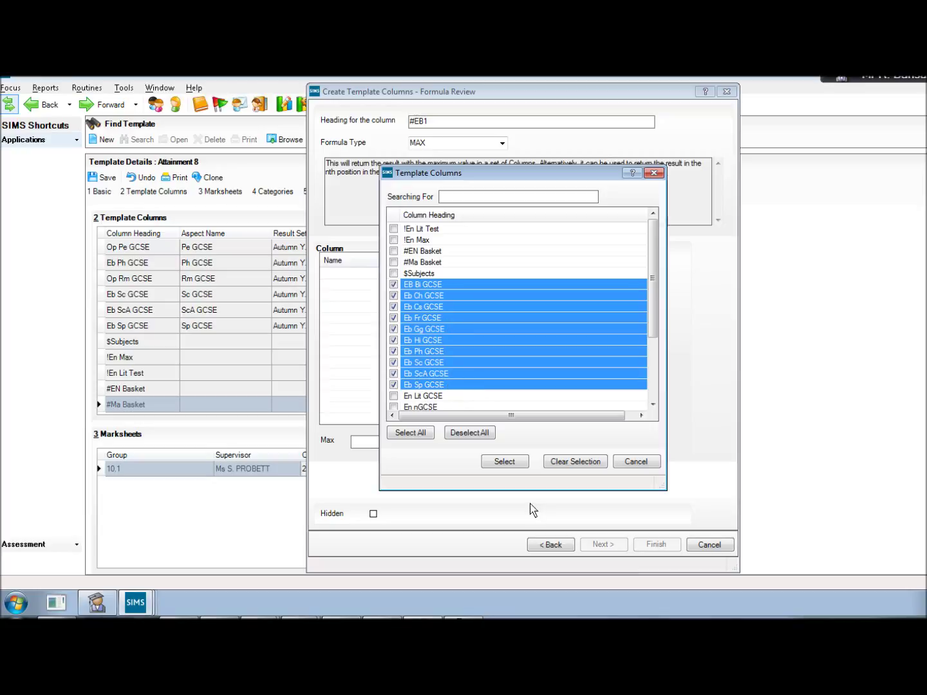
click(510, 465)
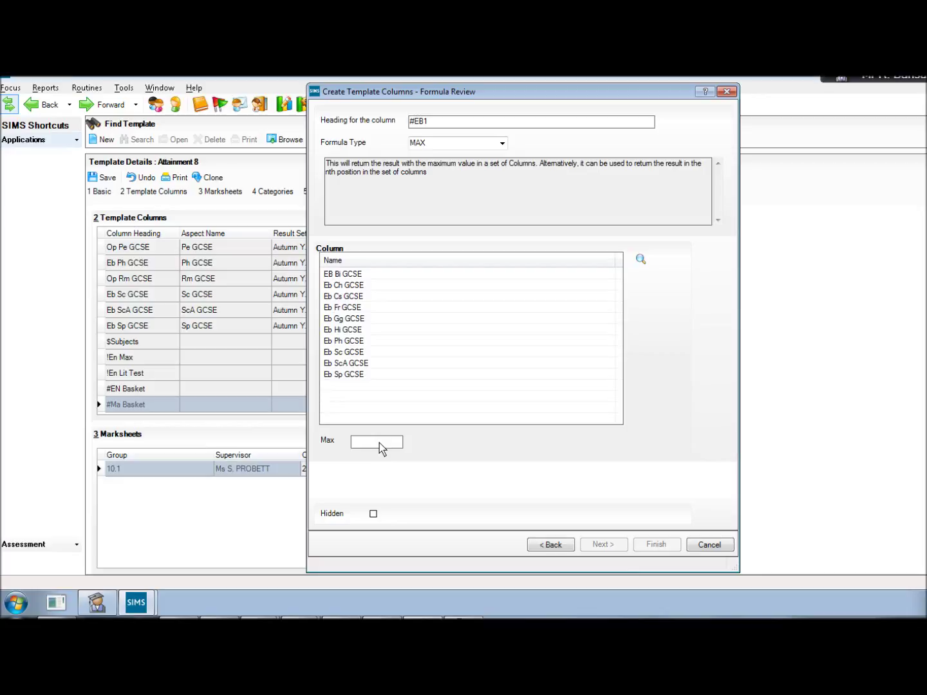
- Set the MAX formula's Max position to 1 and finish the #EB1 column
text(1)
click(657, 545)
- Start a new formula column for data review with the heading "#EB2" and formula type MAX
click(588, 233)
click(423, 315)
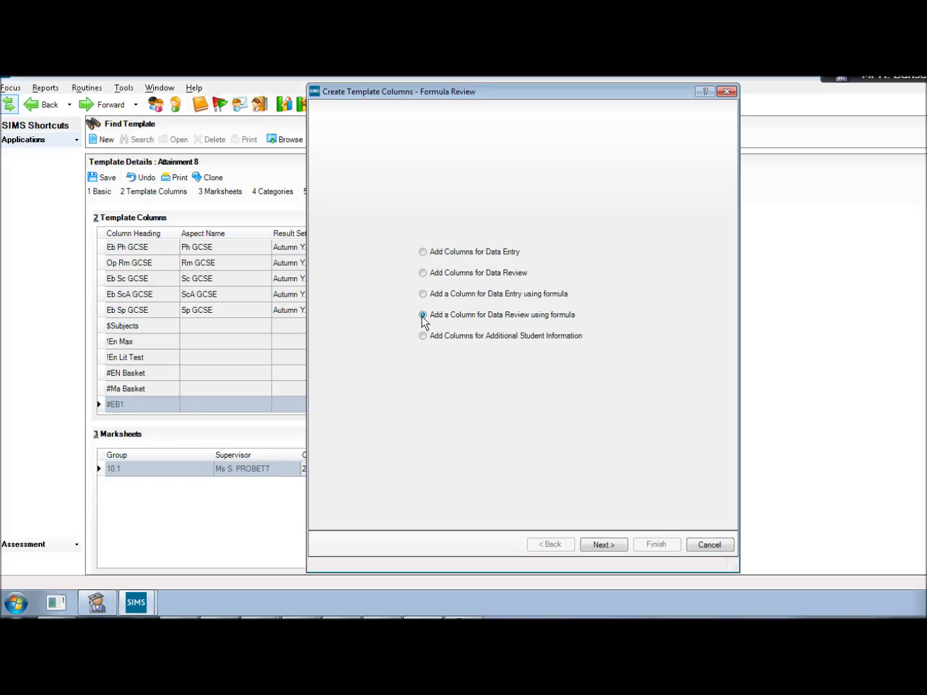
double_click(423, 315)
text(#)
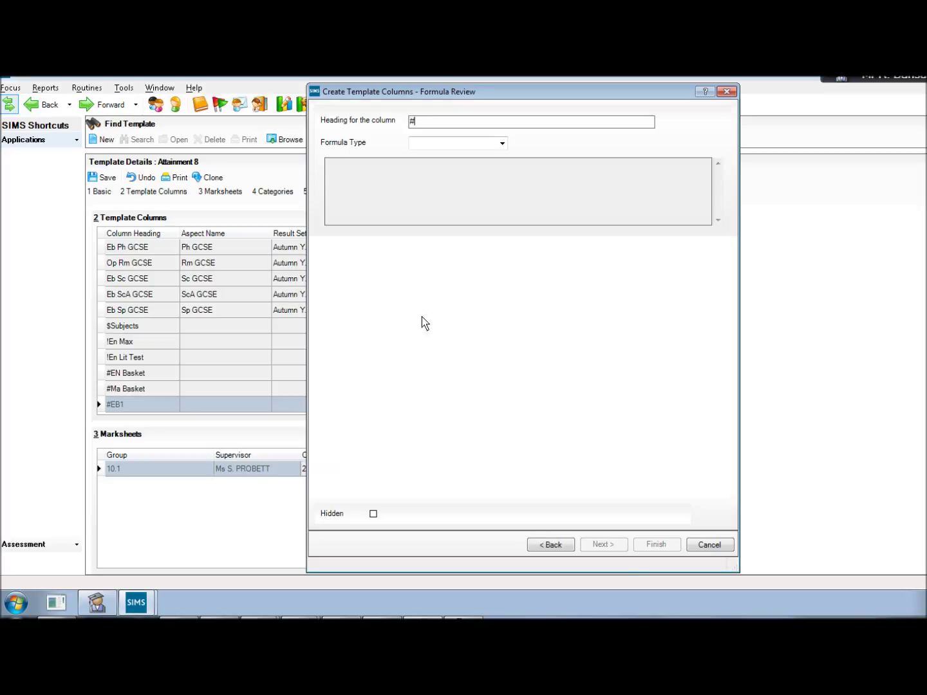
text(EB2)
key(Tab)
key(m)
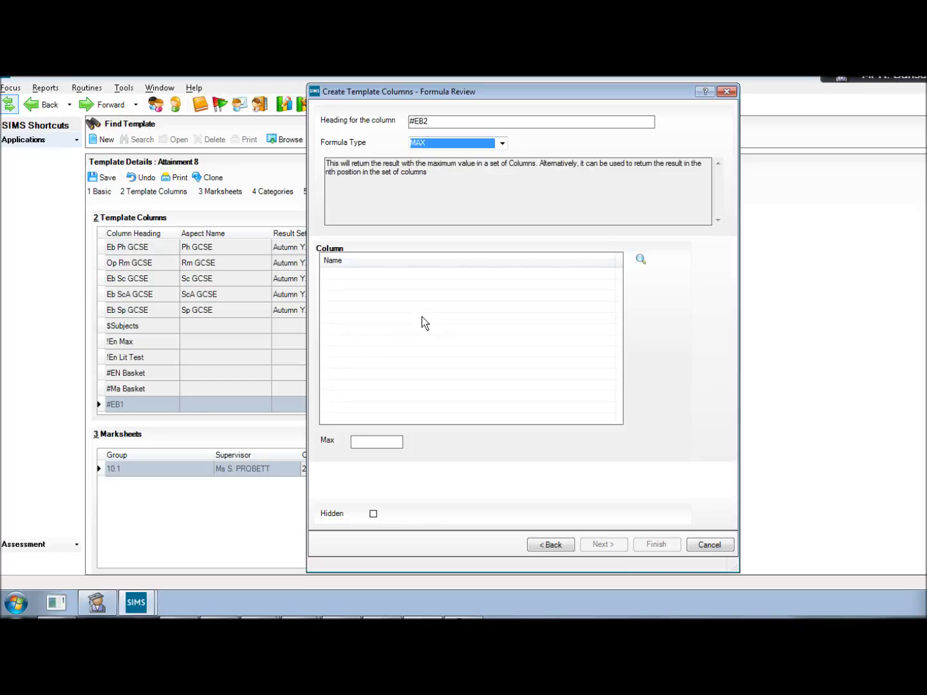
- Complete the #EB2 column using all ten Eb subject columns, EB Bi GCSE to Eb Sp GCSE, with Max set to 2
click(641, 259)
click(461, 295)
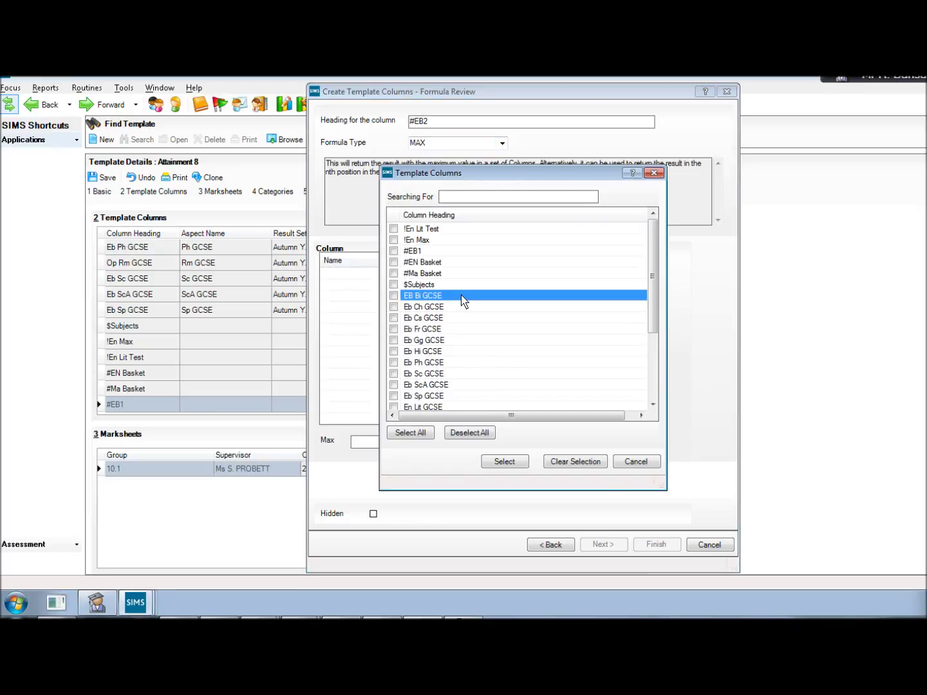
shift+click(479, 399)
click(501, 461)
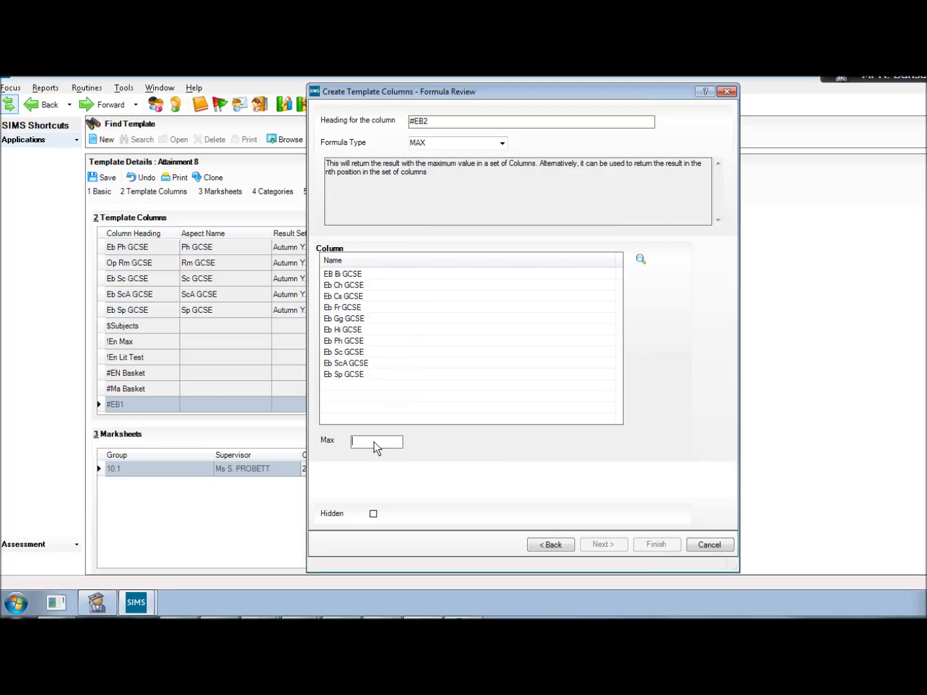
text(2)
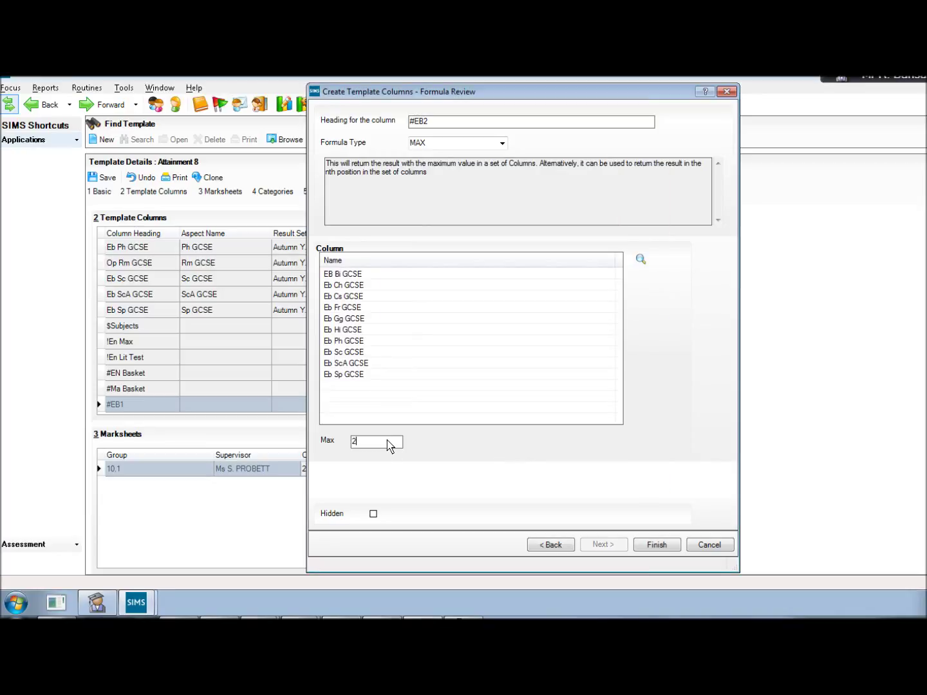
click(656, 547)
- Start a new formula column for data review with the heading "#EB3" and formula type MAX
click(583, 234)
key(Down)
key(Down)
key(Down)
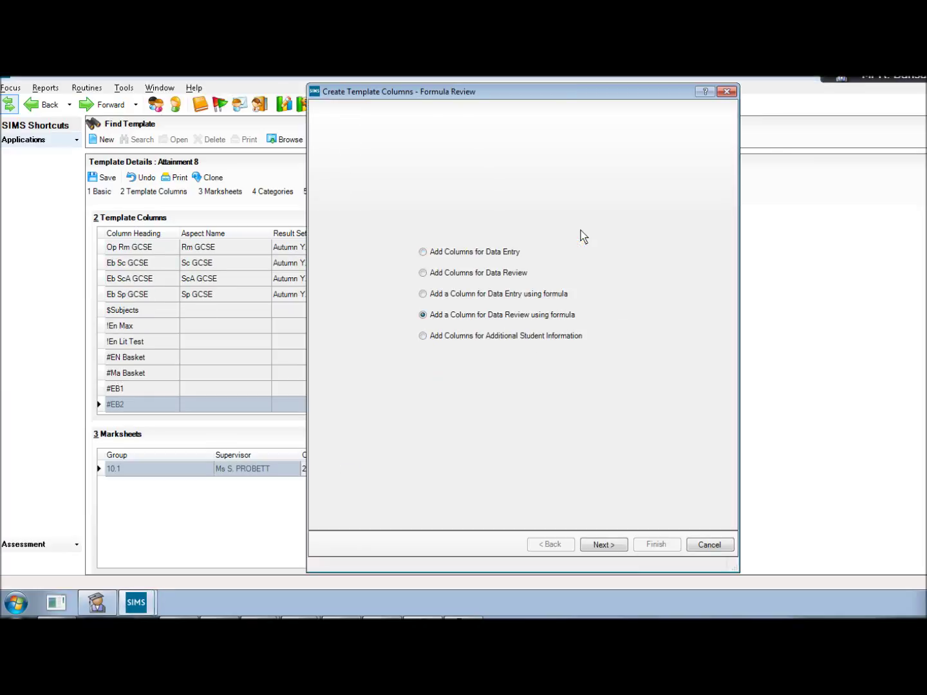
key(Return)
text(#)
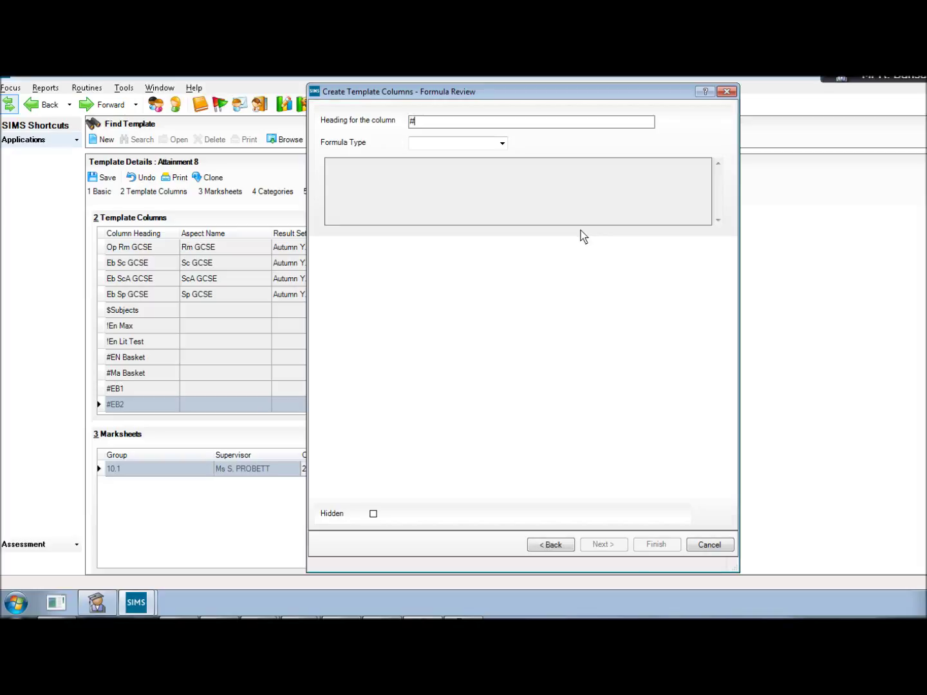
text(EB£)
key(Tab)
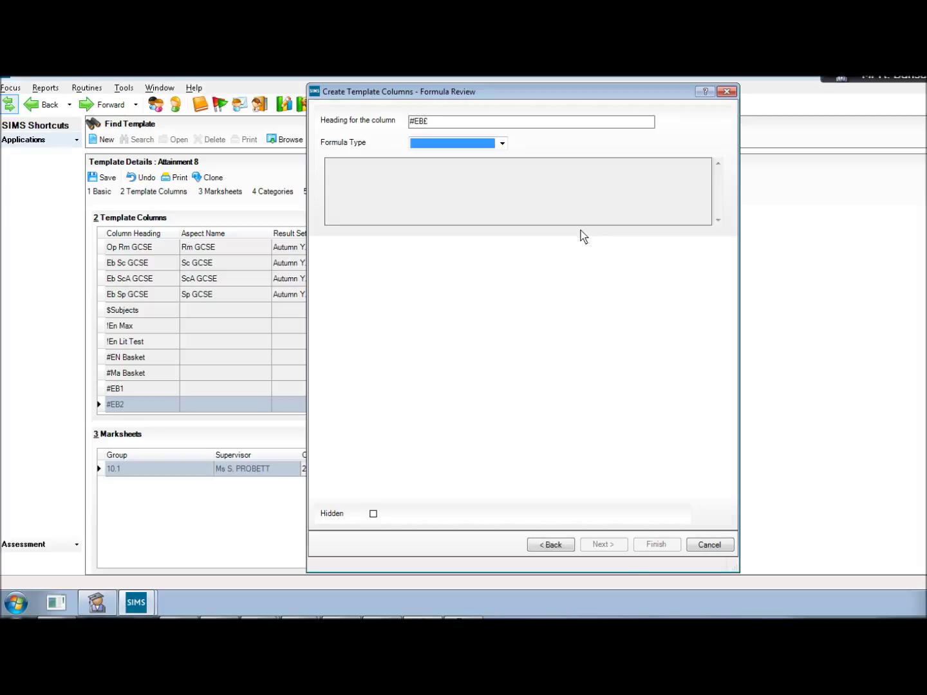
key(shift+Tab)
text(#EB3)
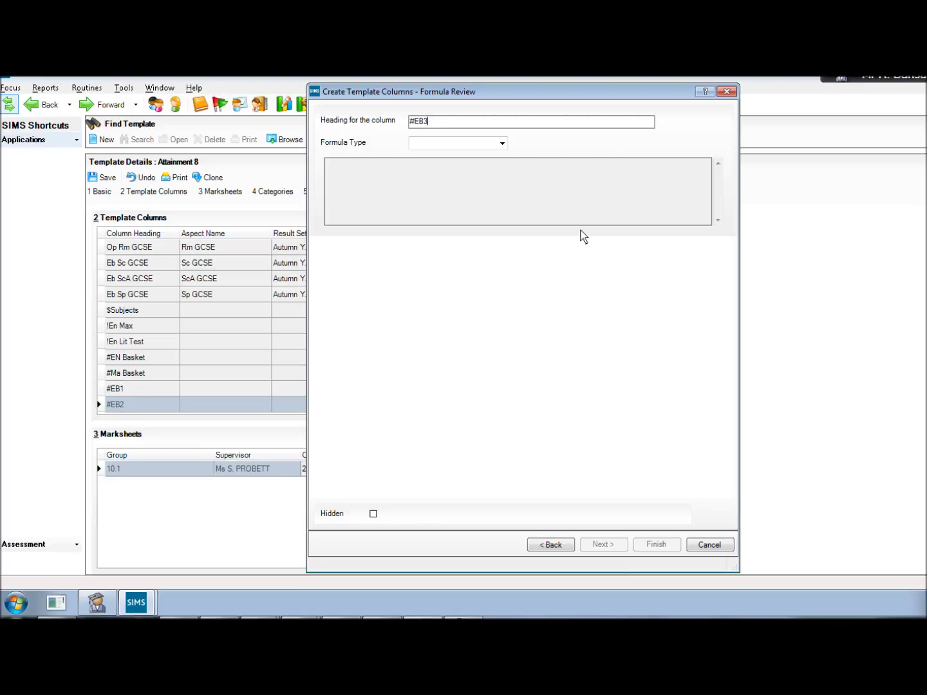
key(Tab)
key(m)
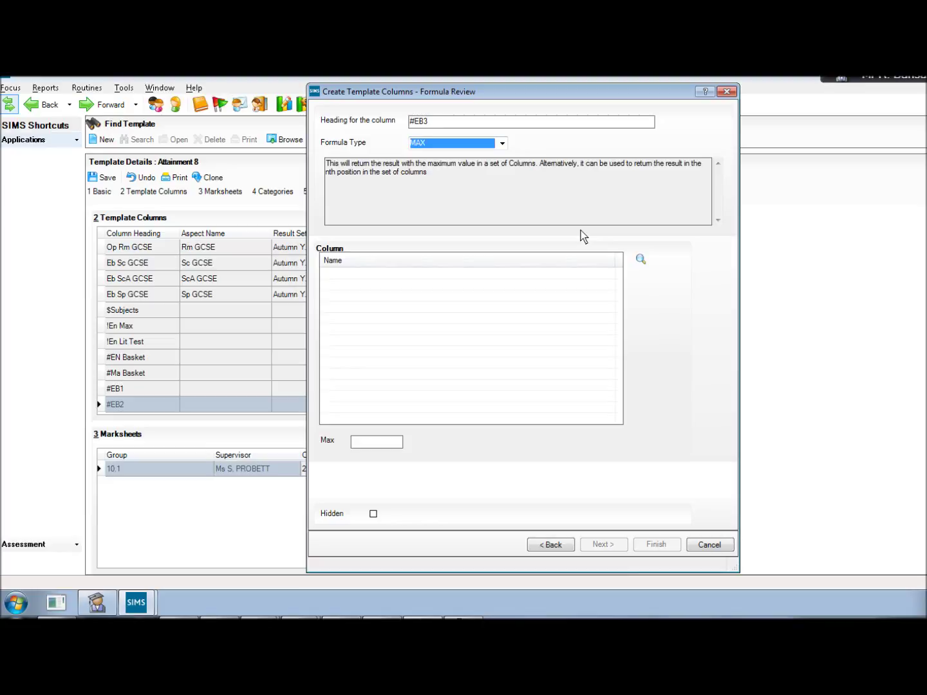
- Use all ten Eb subject columns, from EB Bi GCSE to Eb Sp GCSE, as the source columns for #EB3
click(642, 259)
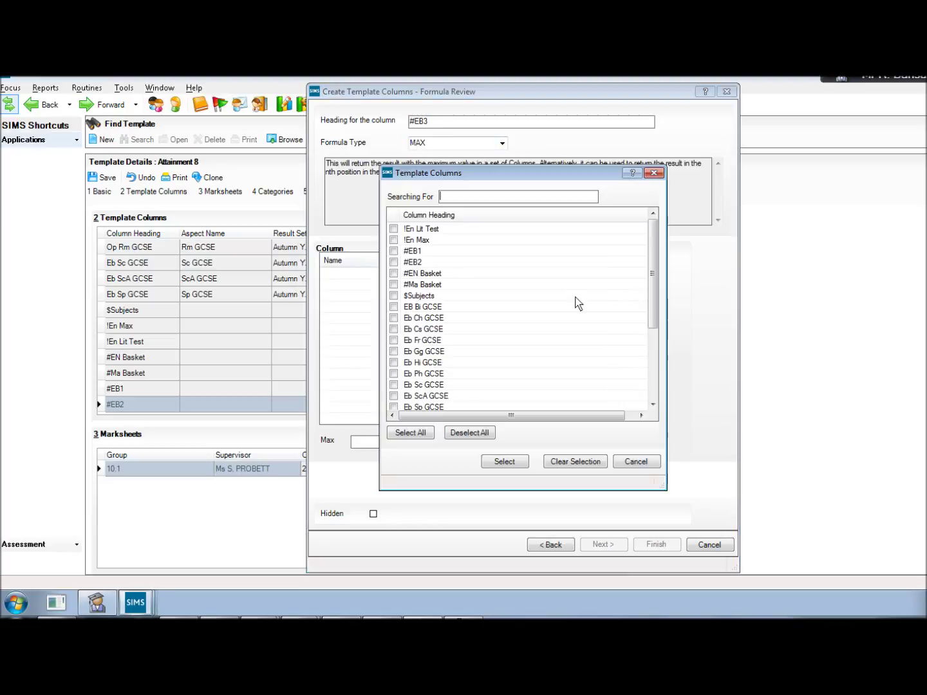
click(527, 308)
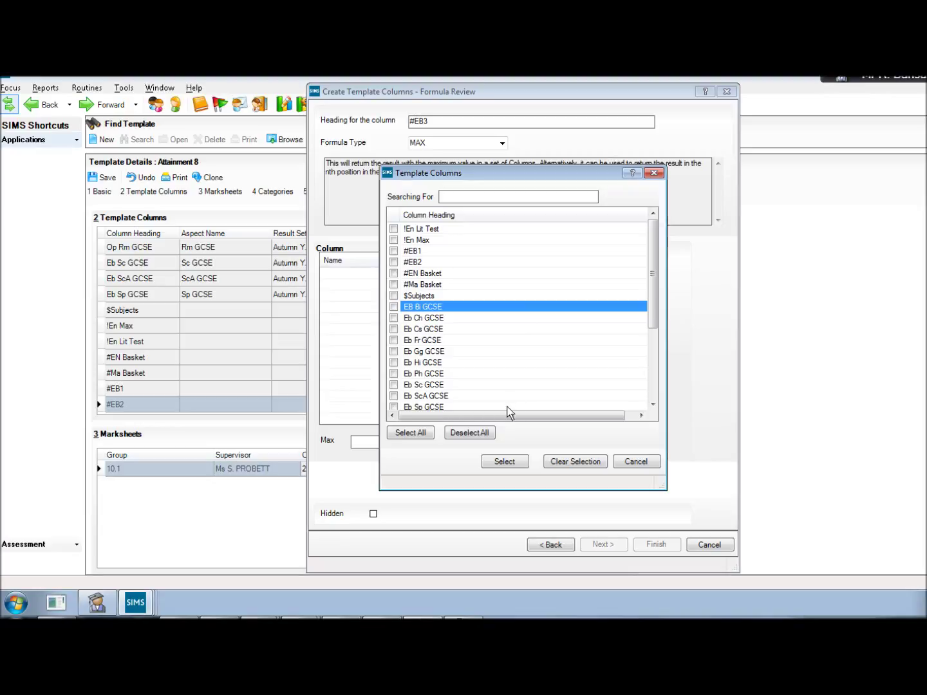
shift+click(507, 407)
click(502, 461)
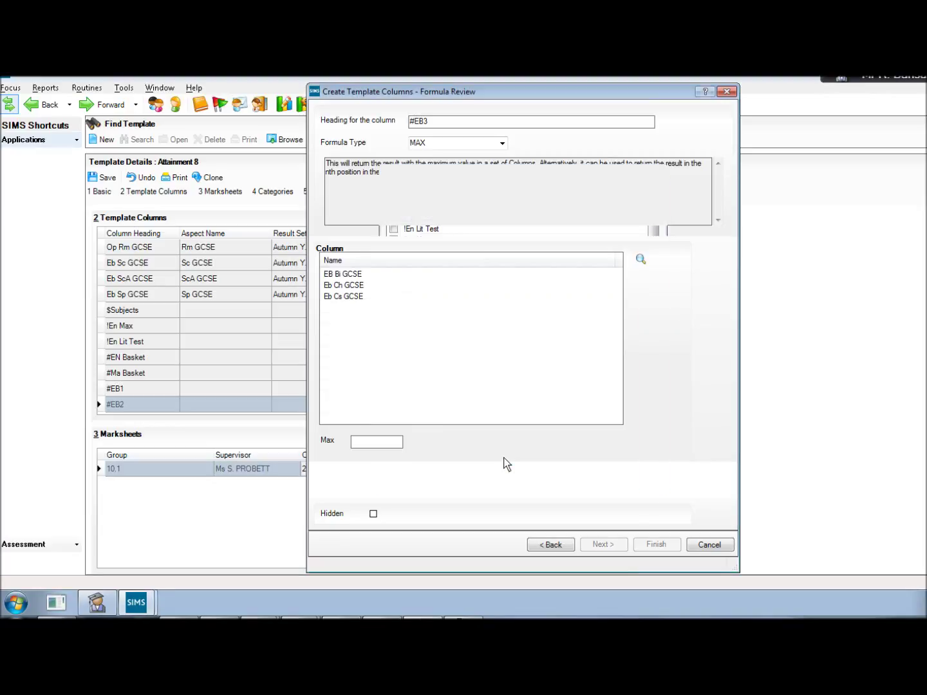
- Finish the #EB3 column with Max set to 3 and save the template
click(385, 444)
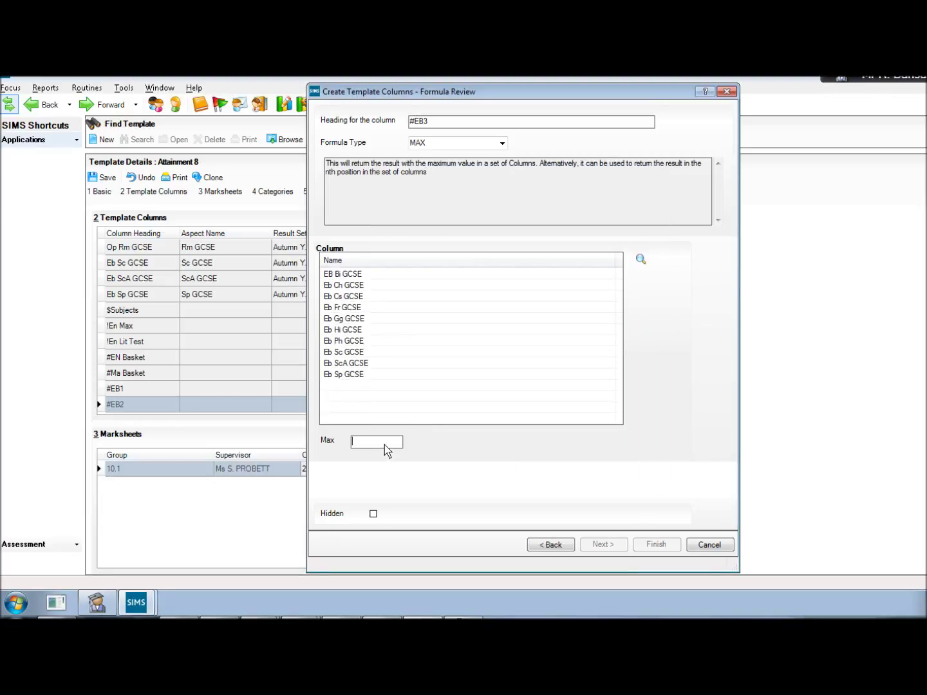
text(3)
click(658, 546)
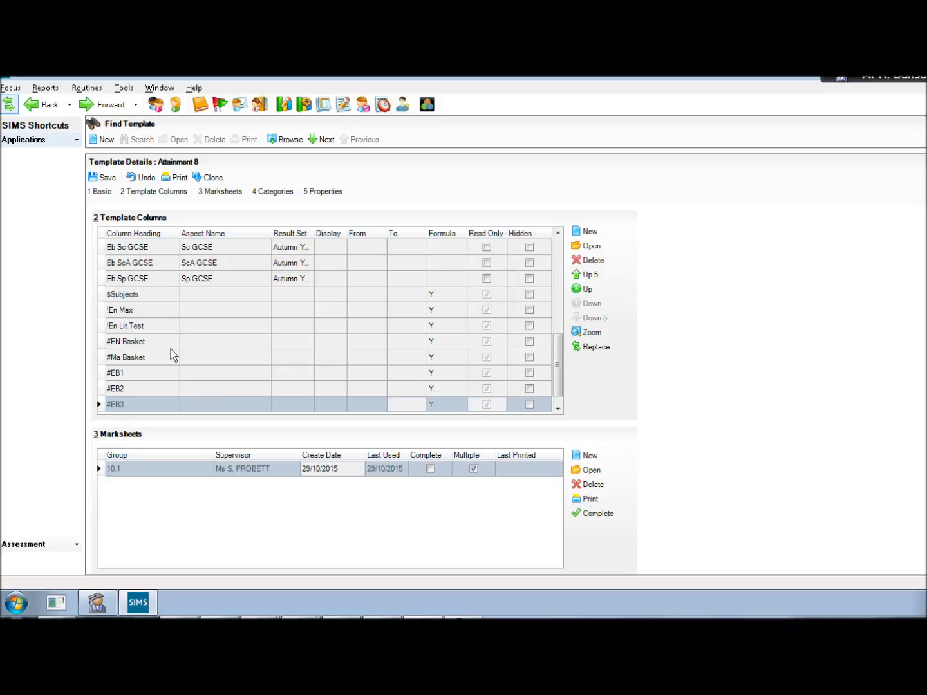
click(105, 178)
- Start a new formula column for data review with the heading "Op EB4" and formula type MAX
click(591, 233)
click(423, 316)
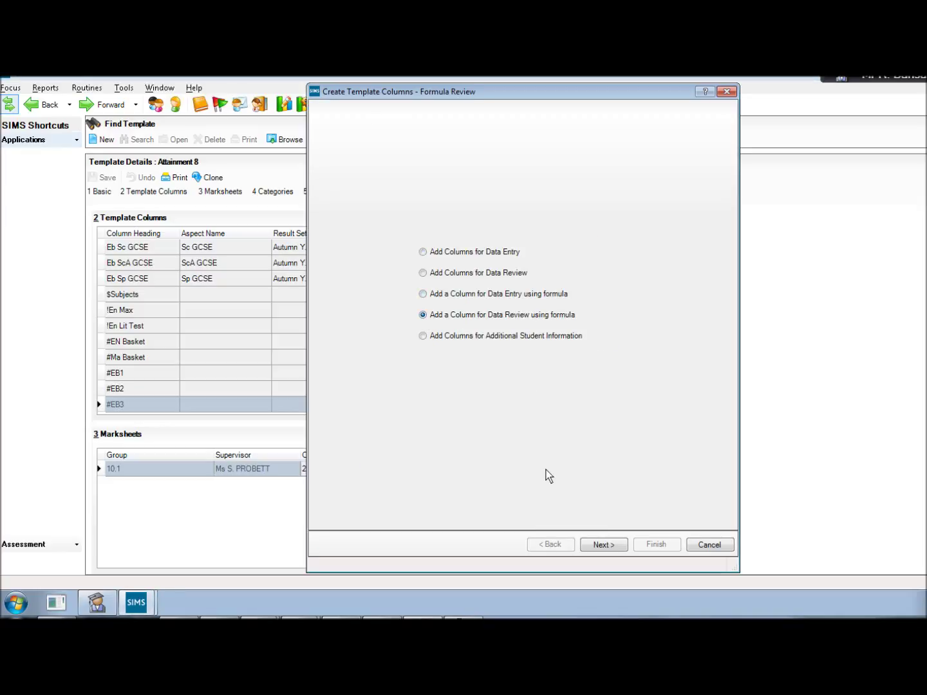
click(602, 546)
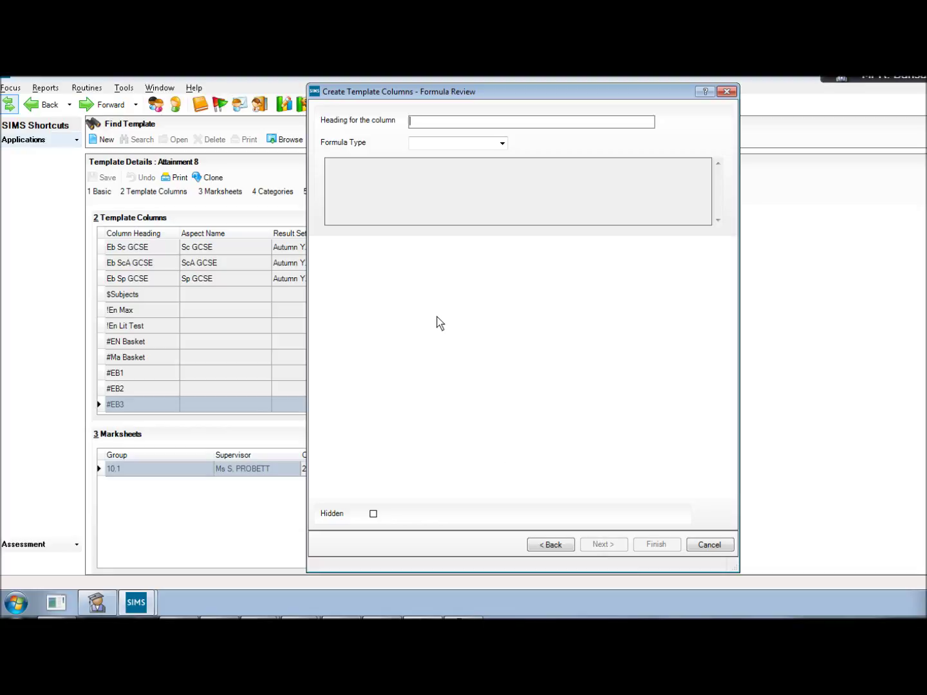
text(Op EB4)
key(Tab)
key(m)
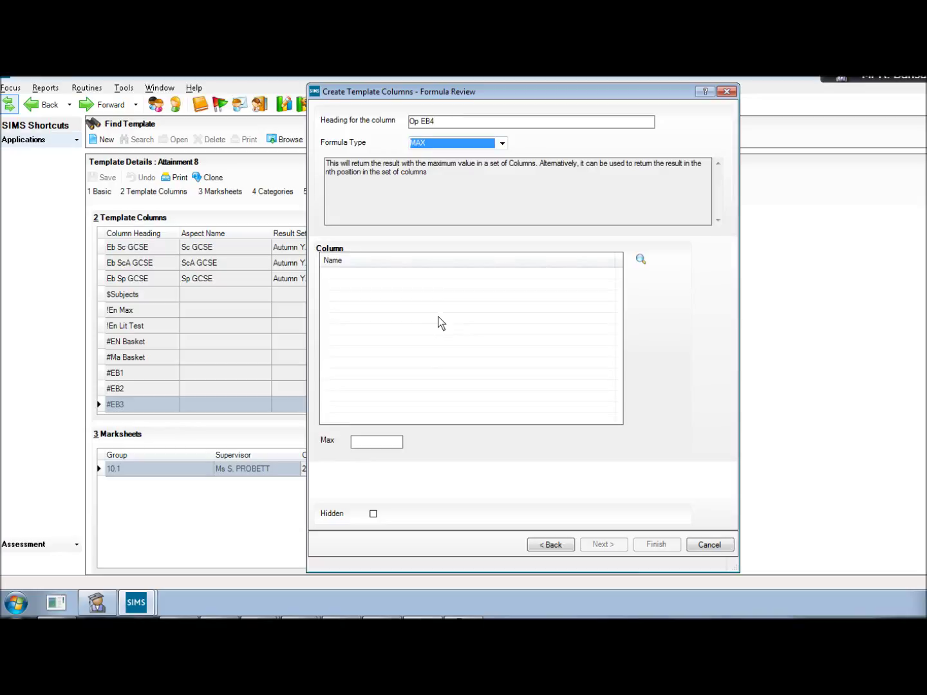
- Use all ten Eb subject columns, from EB Bi GCSE to Eb Sp GCSE, as the source columns for Op EB4
click(640, 259)
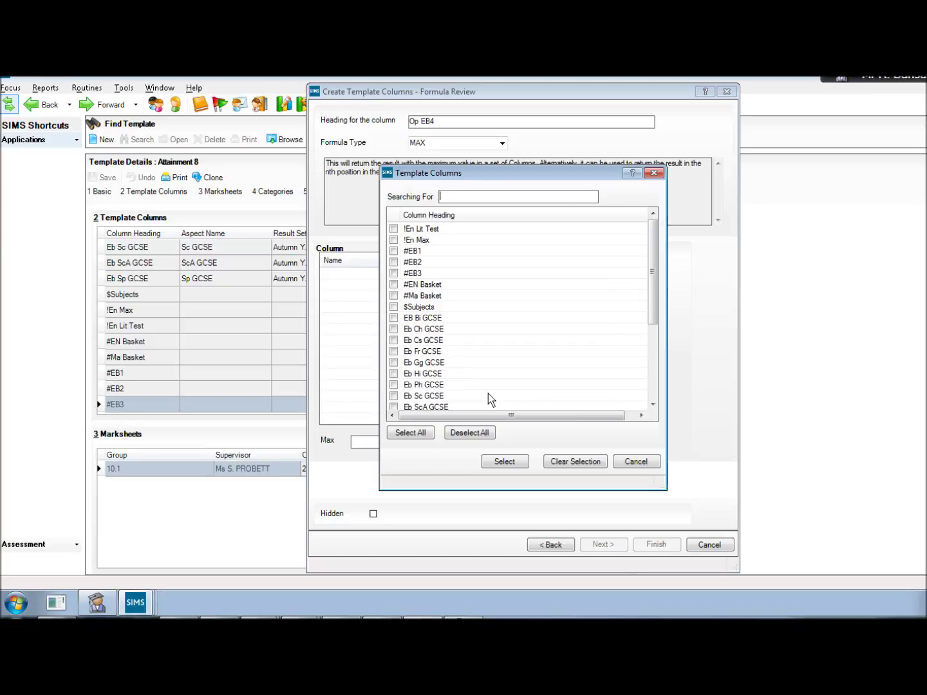
click(652, 404)
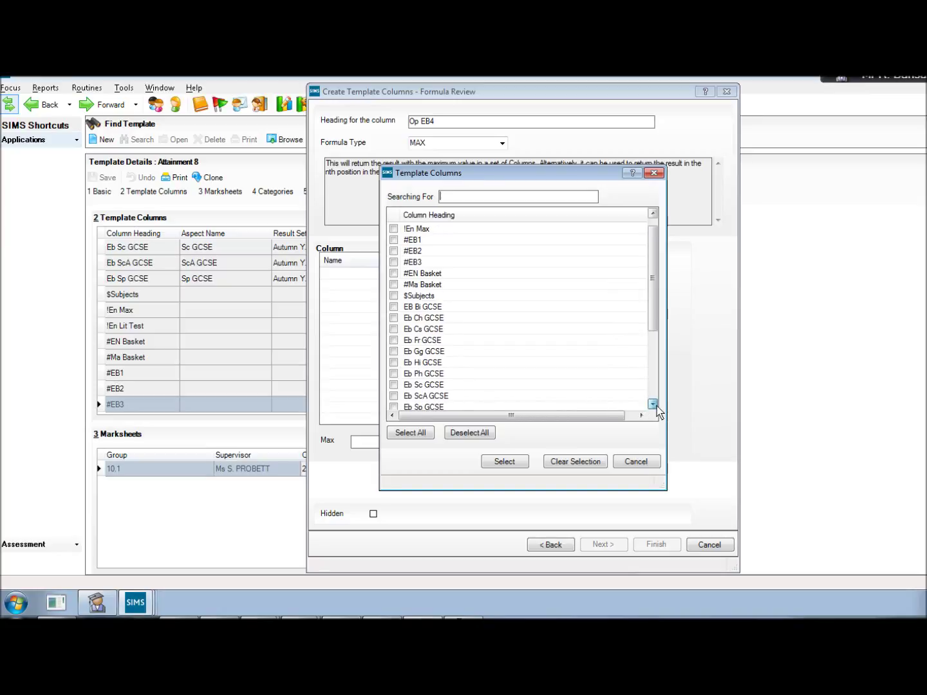
click(487, 309)
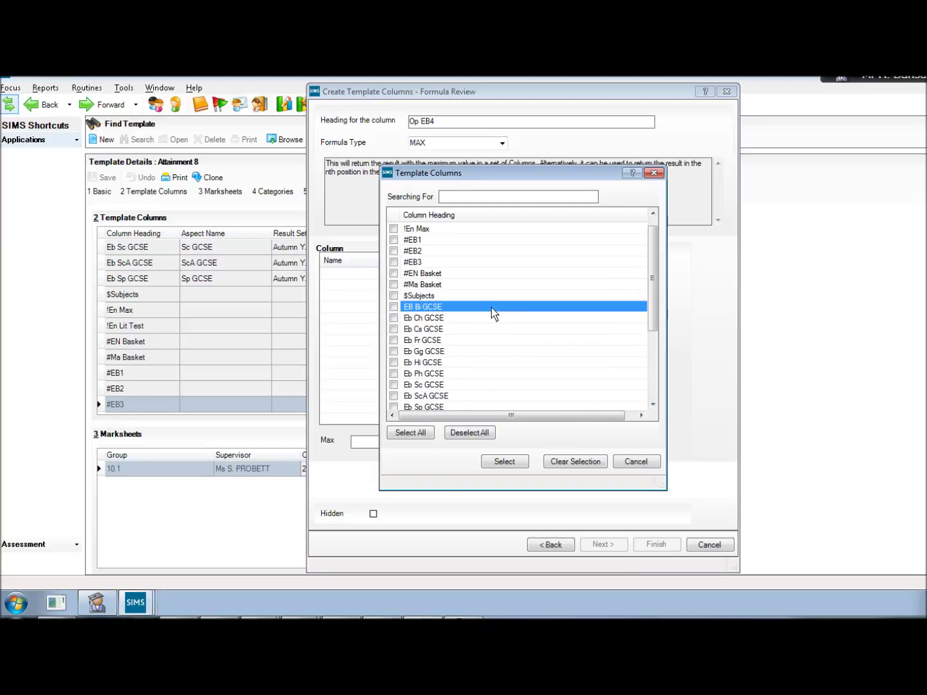
shift+click(509, 408)
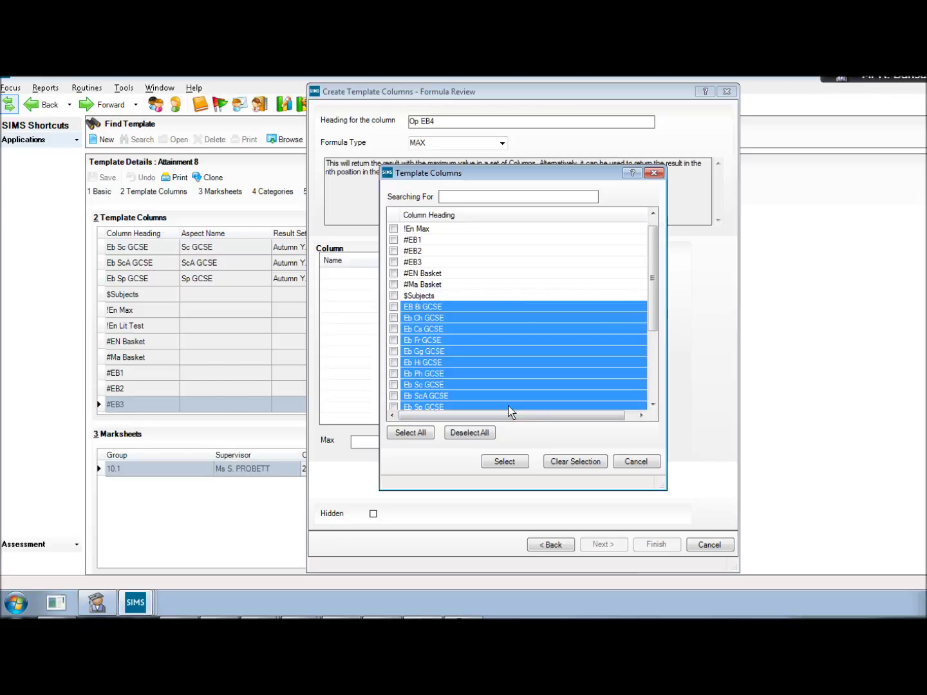
click(506, 462)
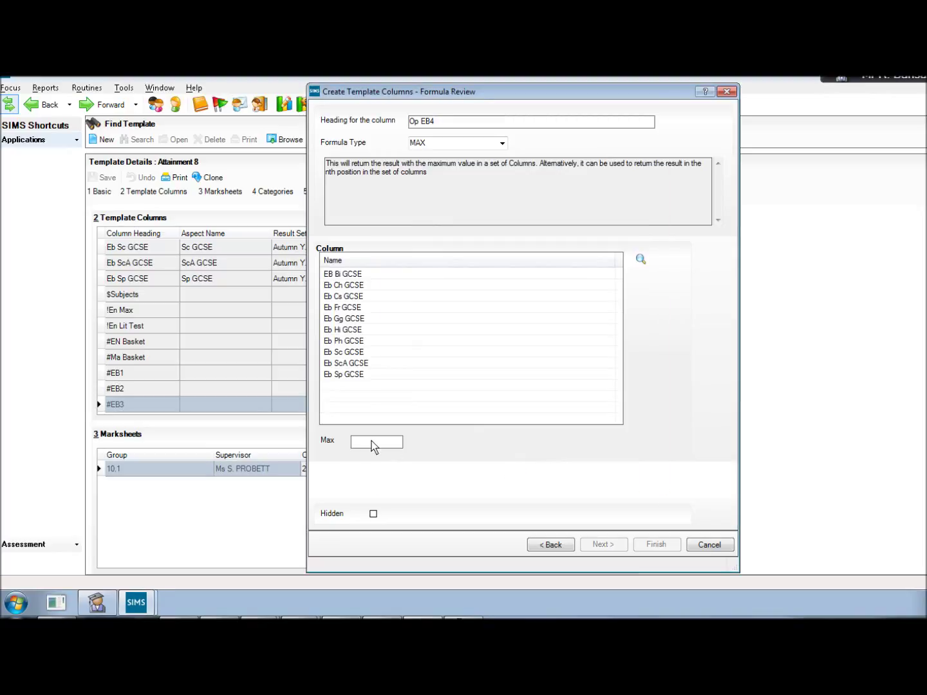
- Set the Max position to 4 and finish the Op EB4 column
click(374, 444)
text(4)
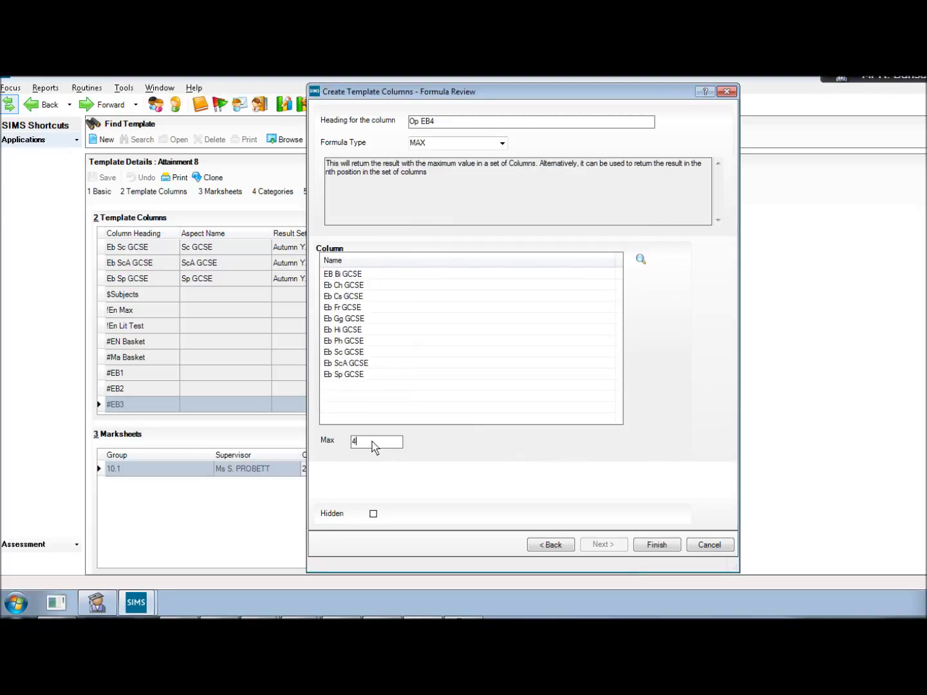
click(660, 546)
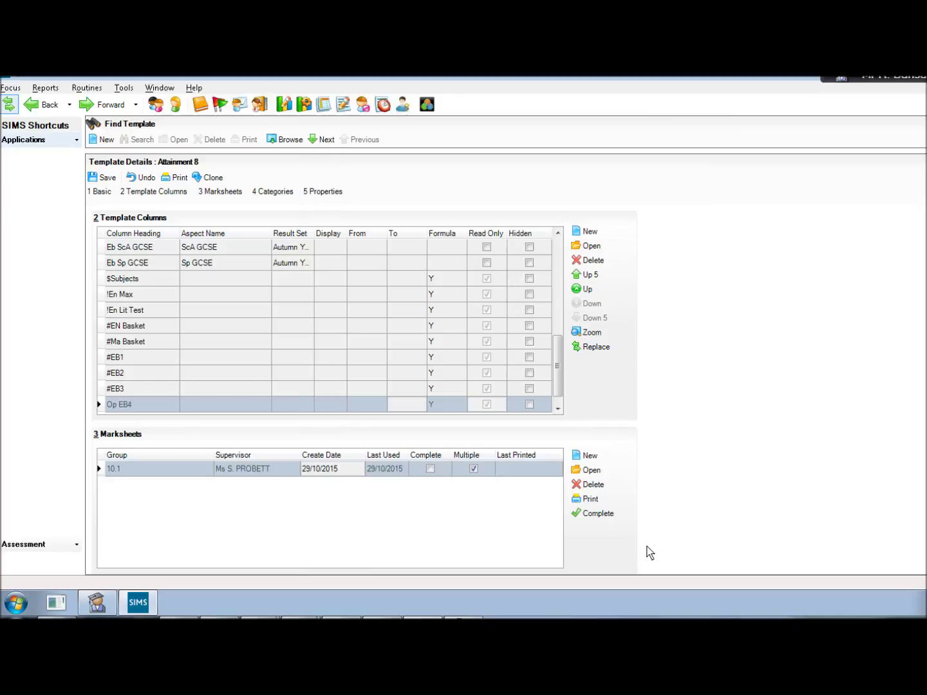
- Start a new formula column for data review with the heading "OP EB5" and formula type MAX
click(586, 238)
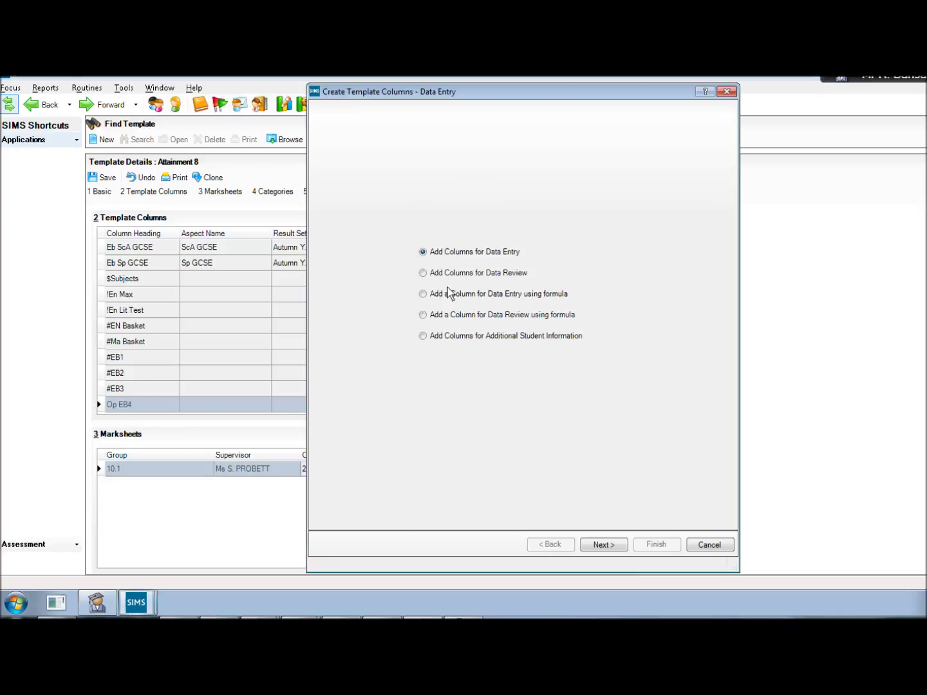
click(426, 316)
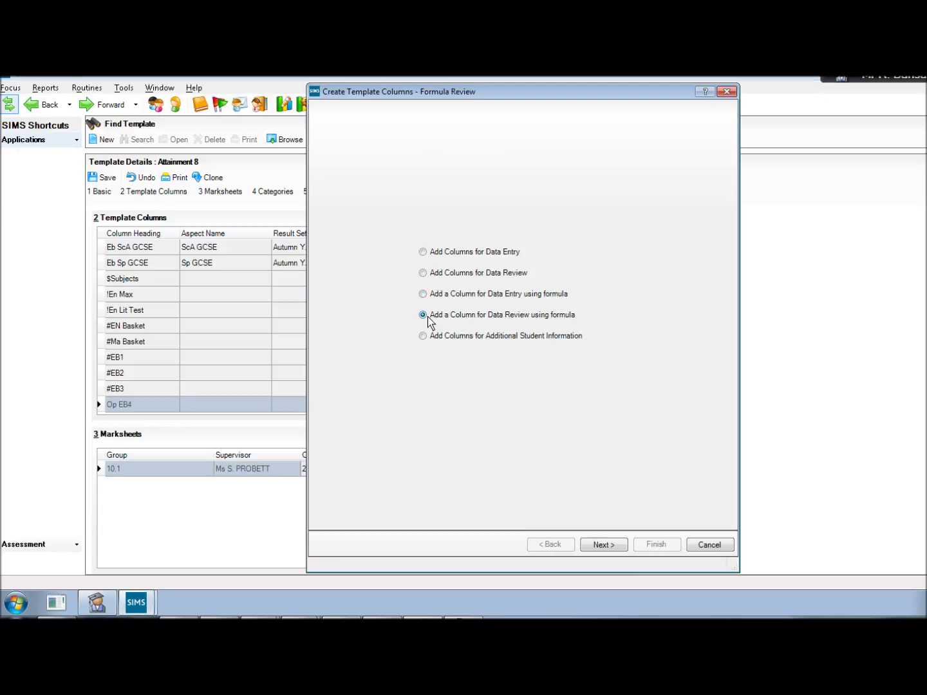
key(Return)
text(OP EB5)
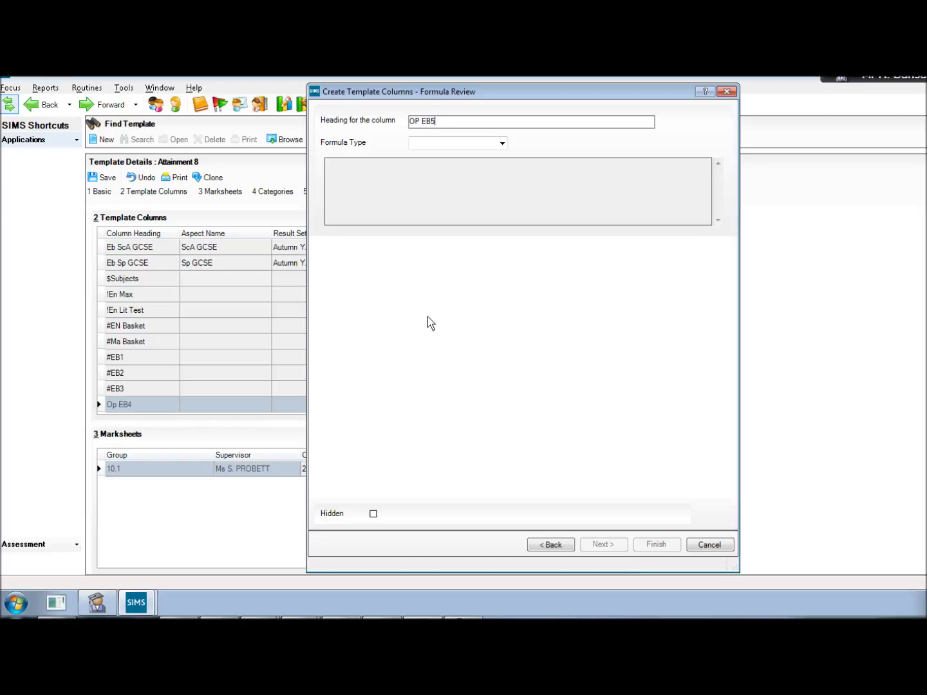
key(Tab)
key(Down)
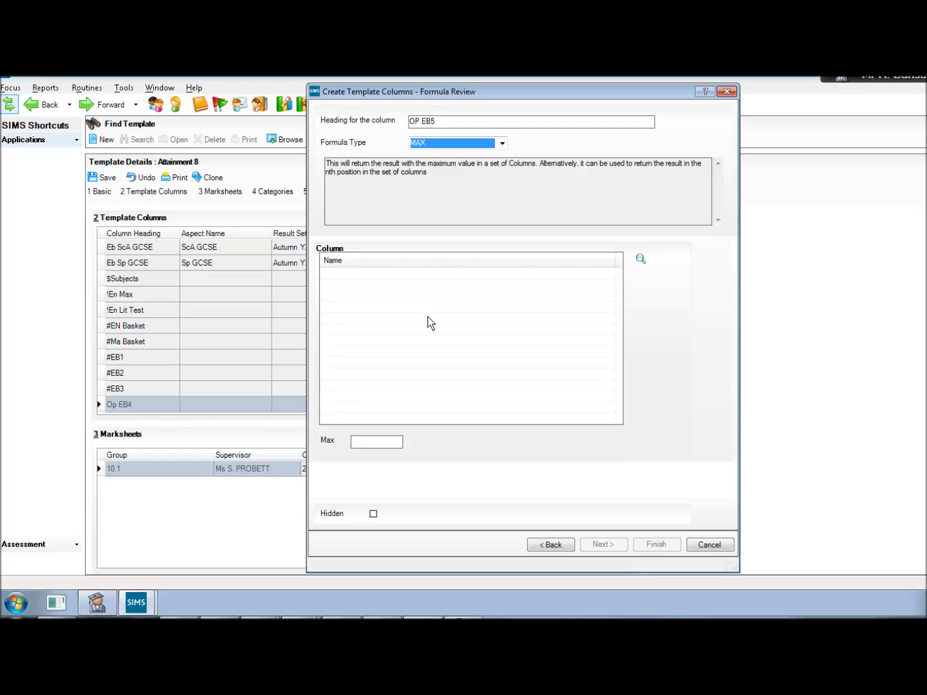
- Use all ten Eb subject columns, from EB Bi GCSE to Eb Sp GCSE, as the source columns for OP EB5
click(646, 263)
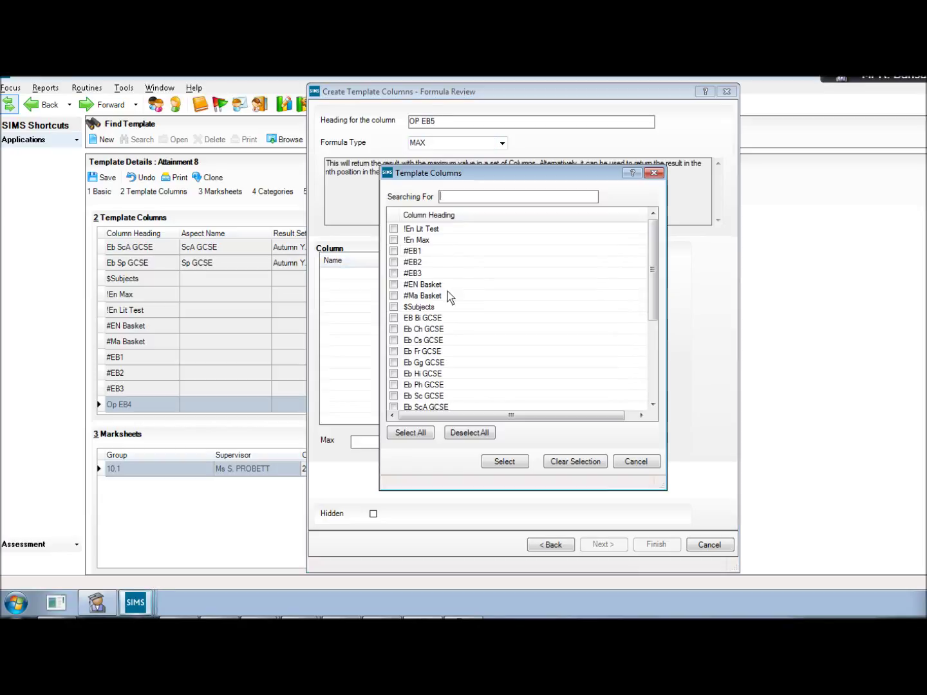
click(488, 321)
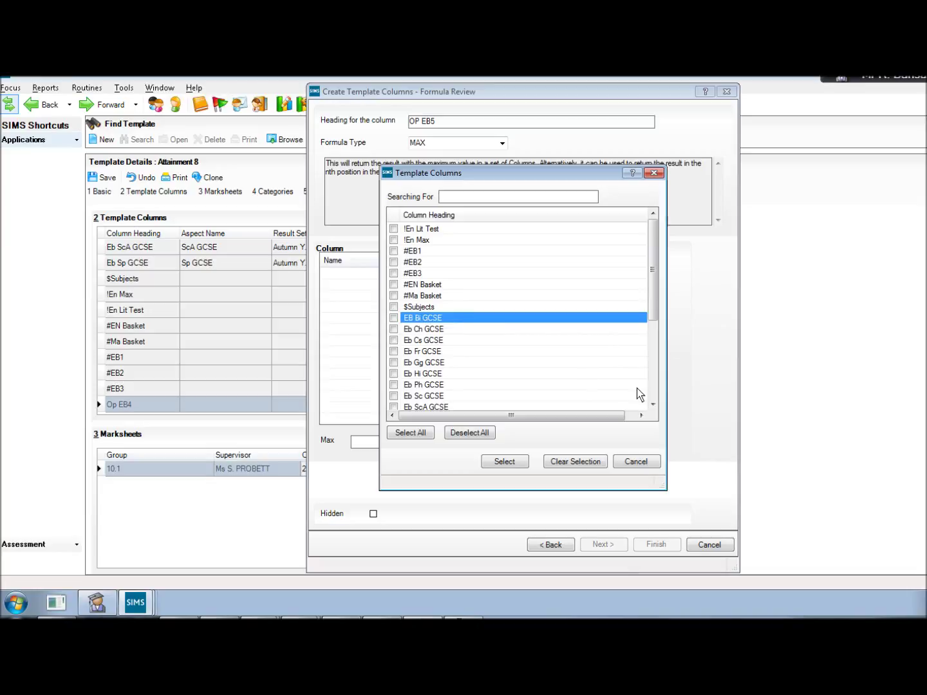
double_click(653, 404)
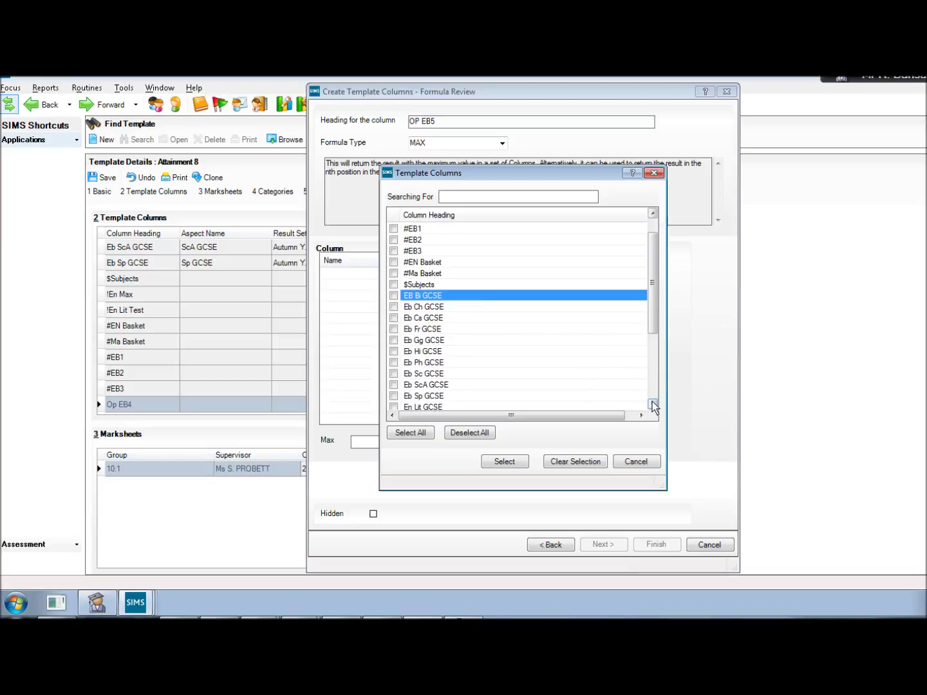
shift+click(487, 397)
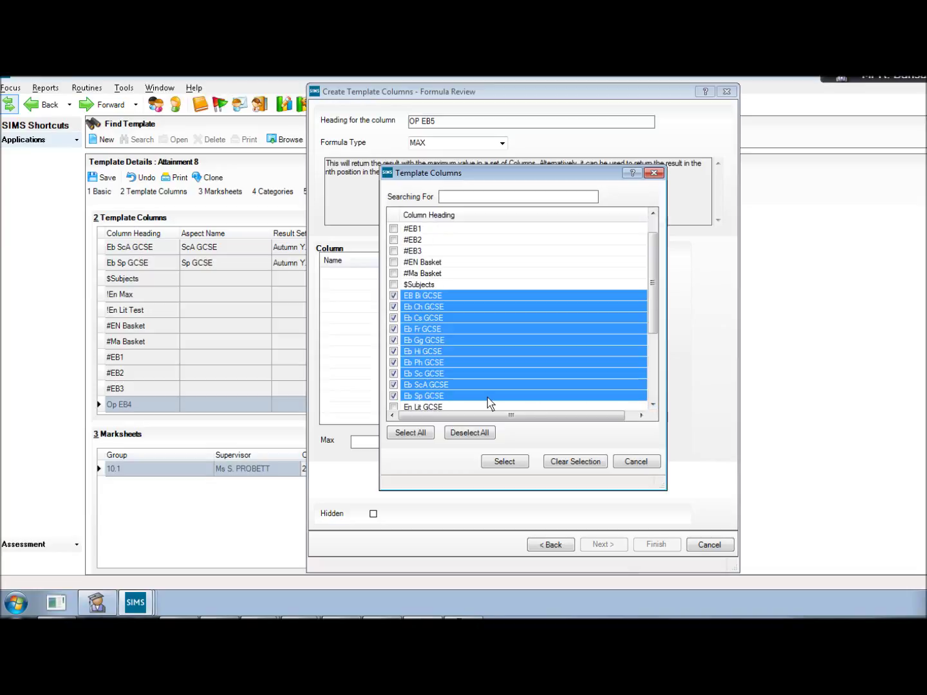
click(504, 462)
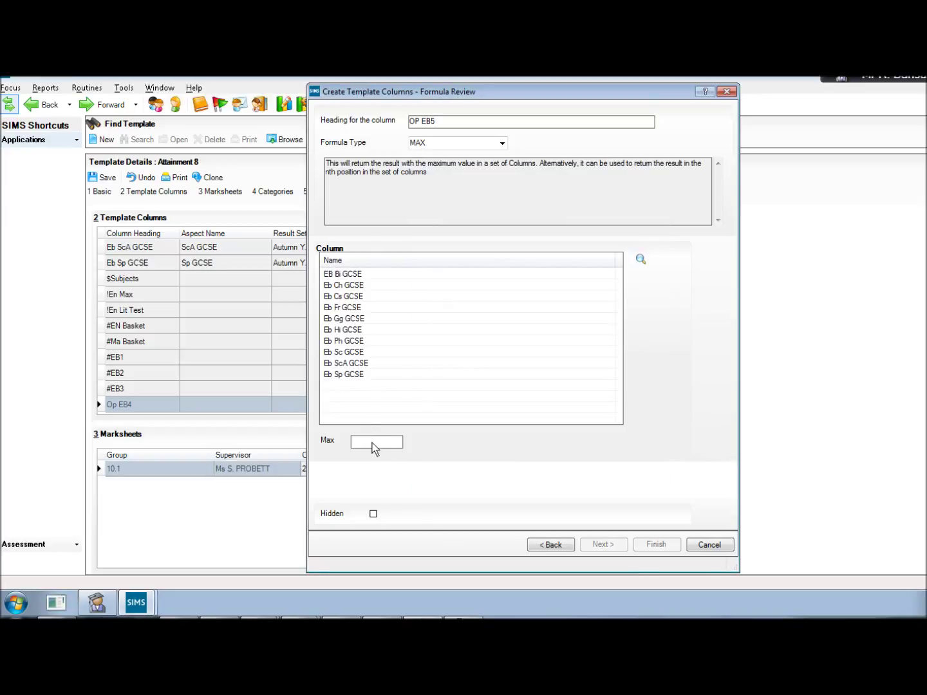
- Set the Max position to 5 and finish the OP EB5 column
text(5)
click(657, 545)
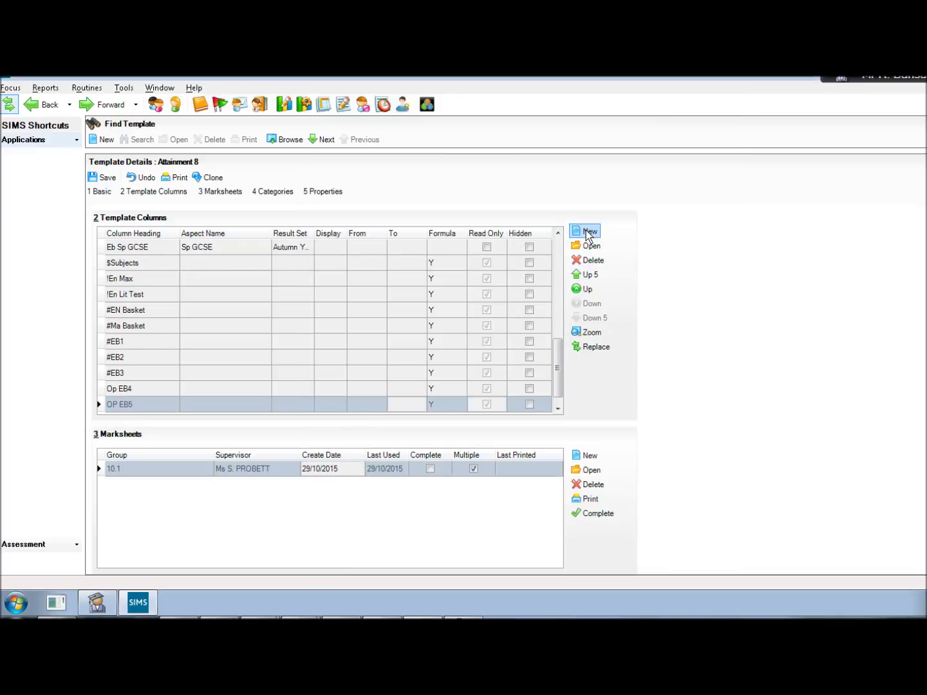
- Start a new formula column for data review with the heading "Op EB6"
click(588, 234)
click(430, 315)
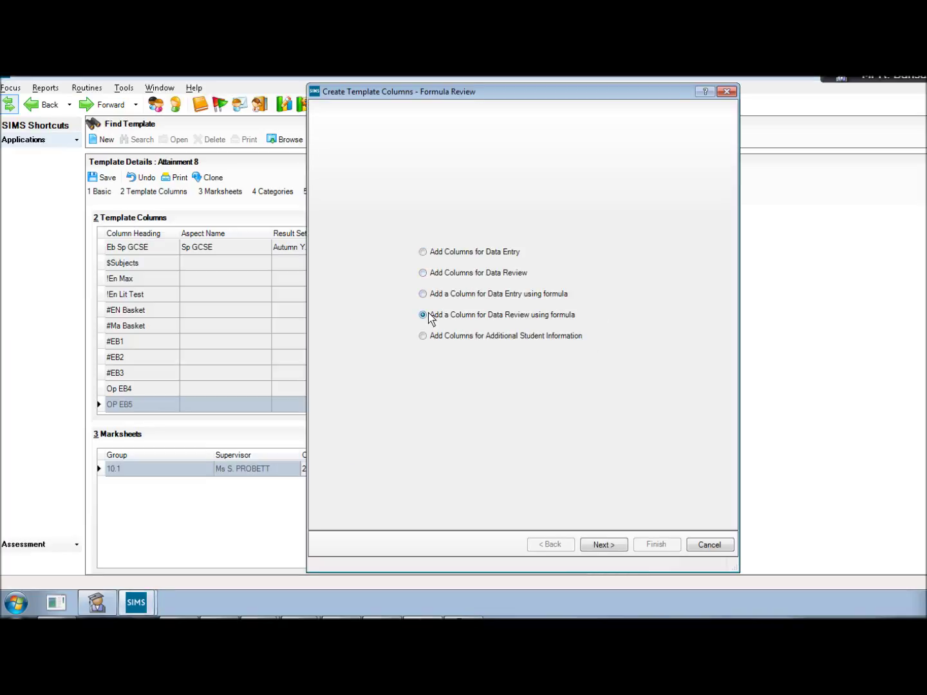
click(430, 317)
text(Op EB)
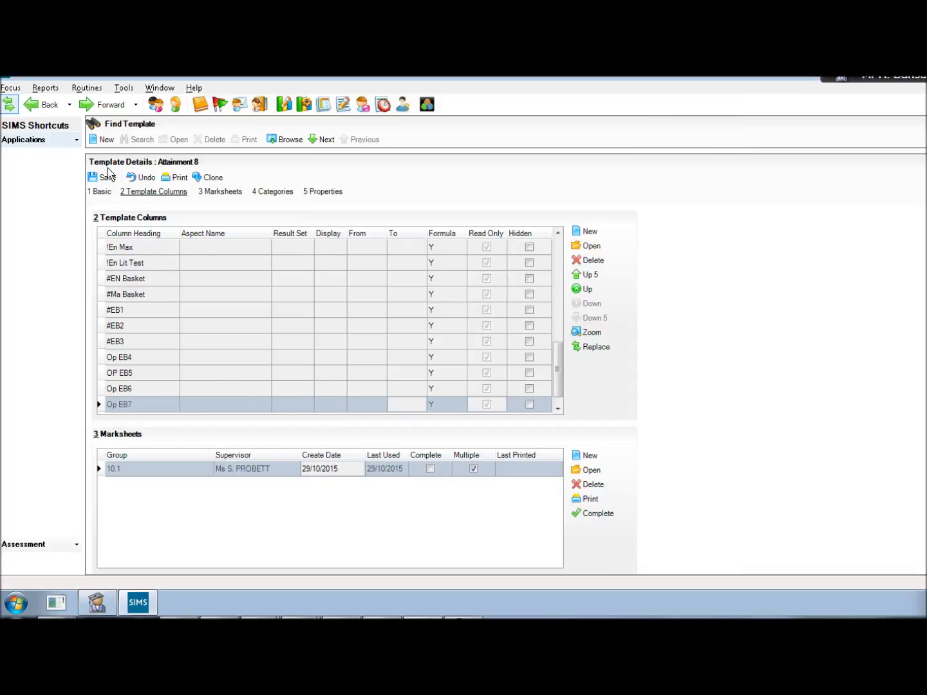
- Save the template and start a new formula column for data review with the heading "Op EN2" and formula type MAX
click(101, 178)
click(585, 231)
click(432, 316)
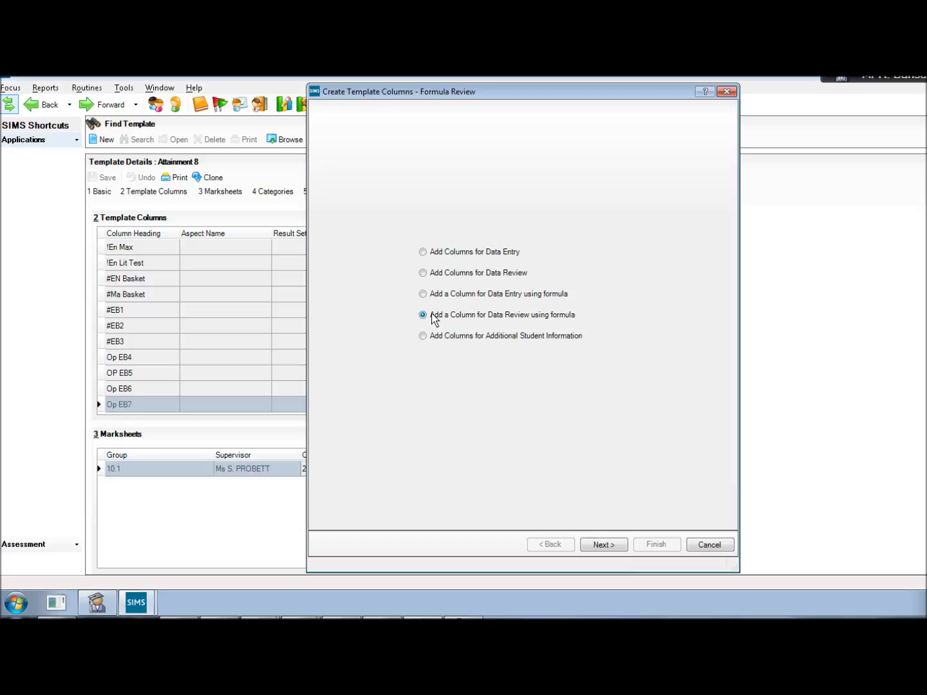
key(Return)
text(Op EN2)
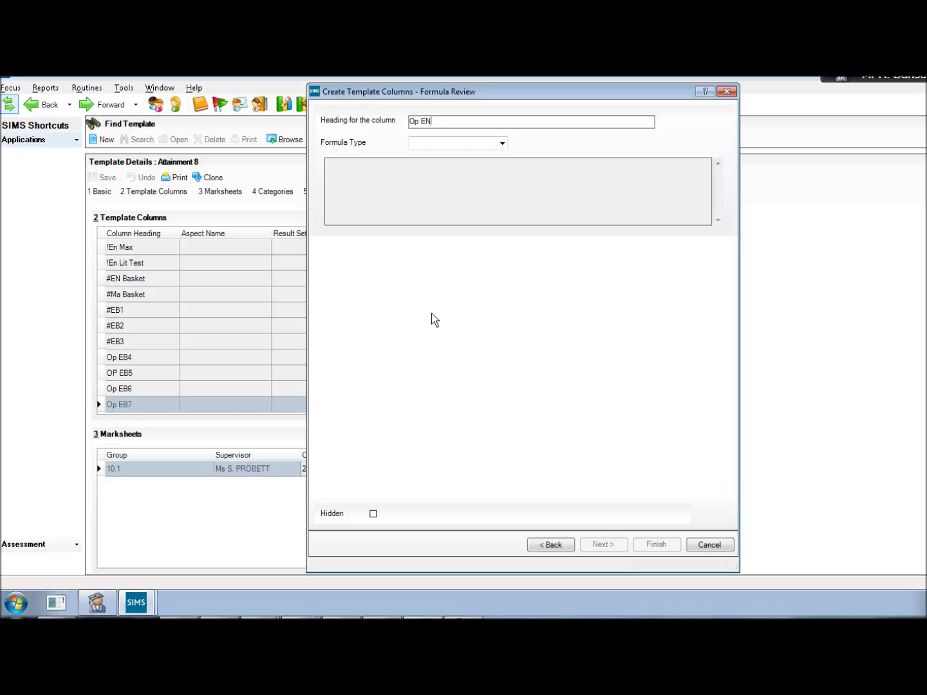
key(Tab)
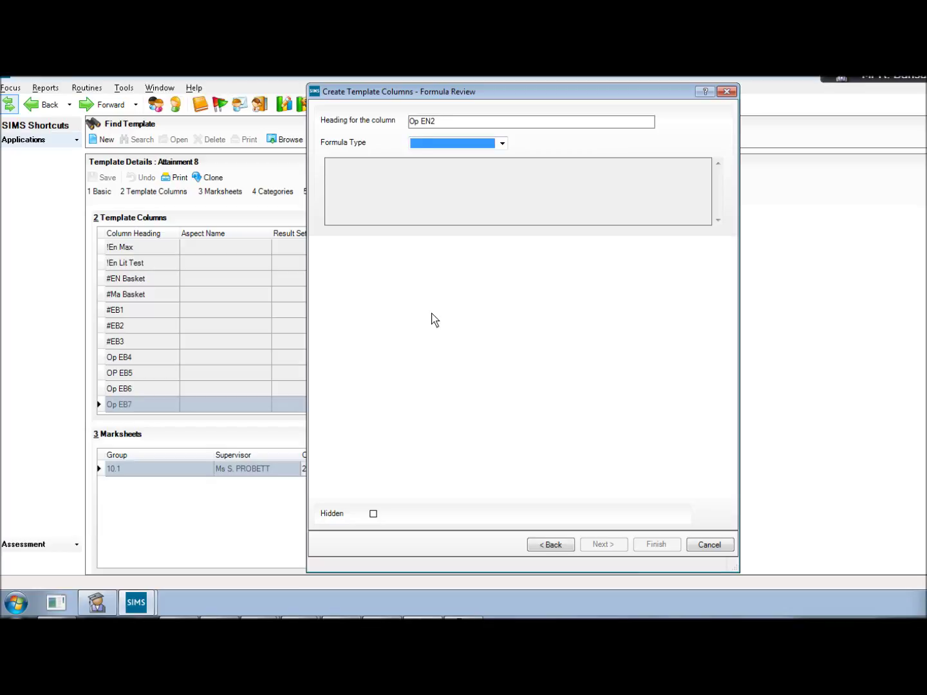
key(m)
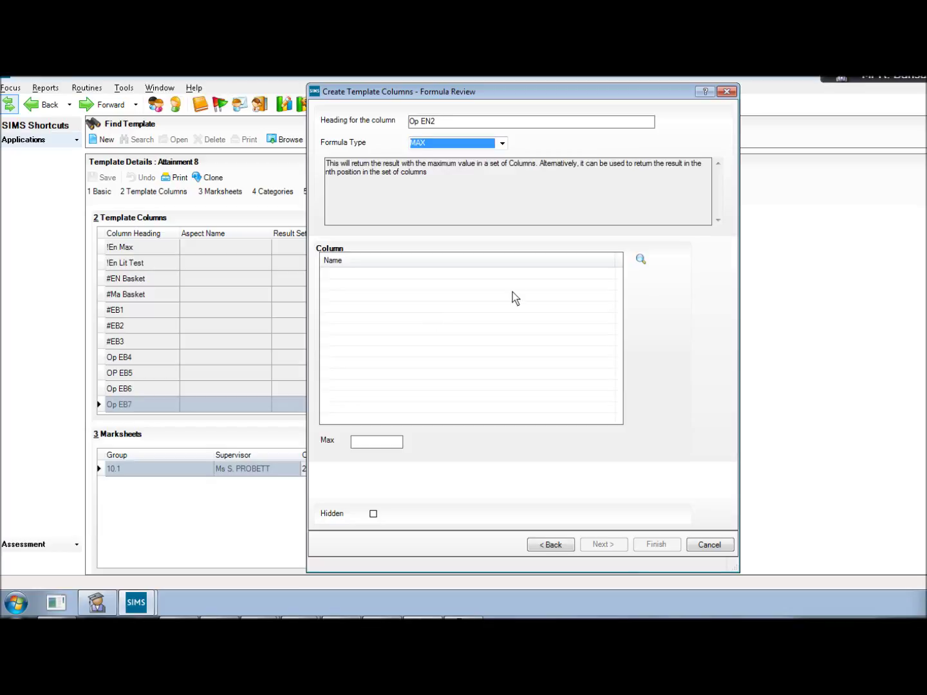
- Use En Lit GCSE and En nGCSE as the source columns for Op EN2
click(641, 259)
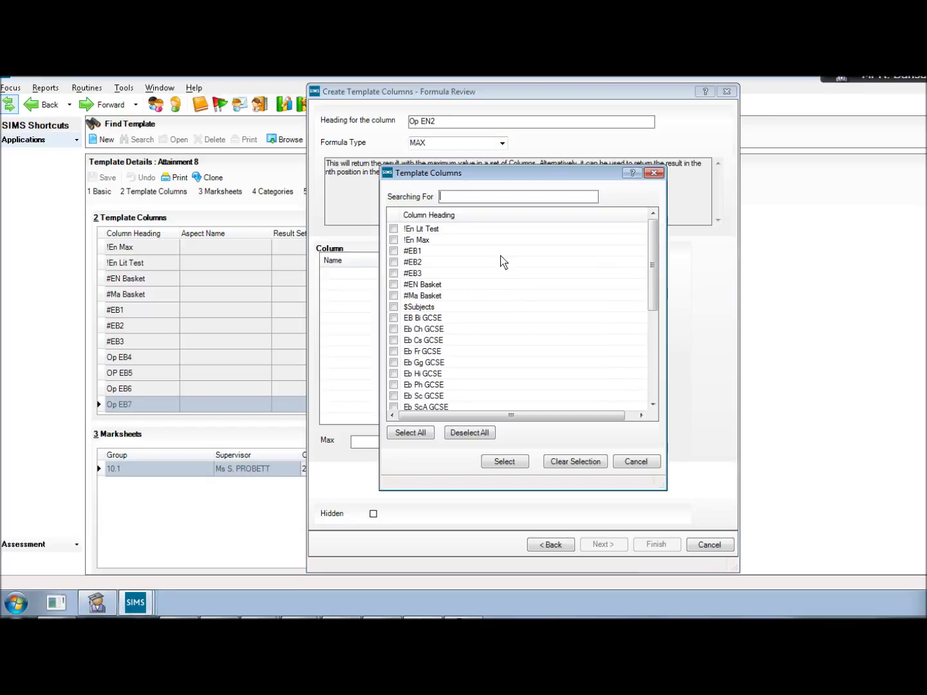
text(en)
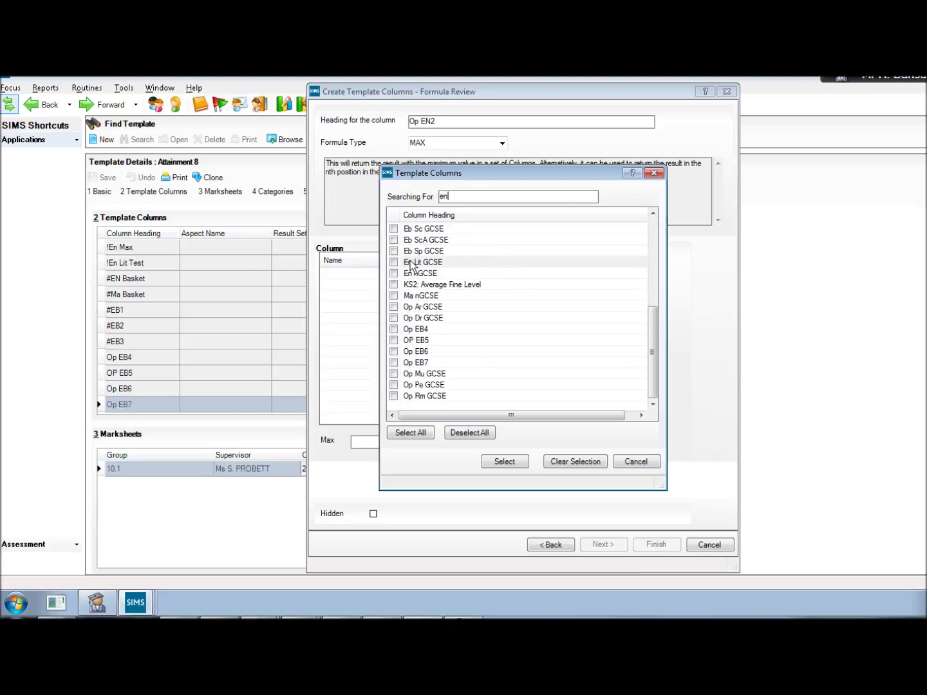
click(423, 276)
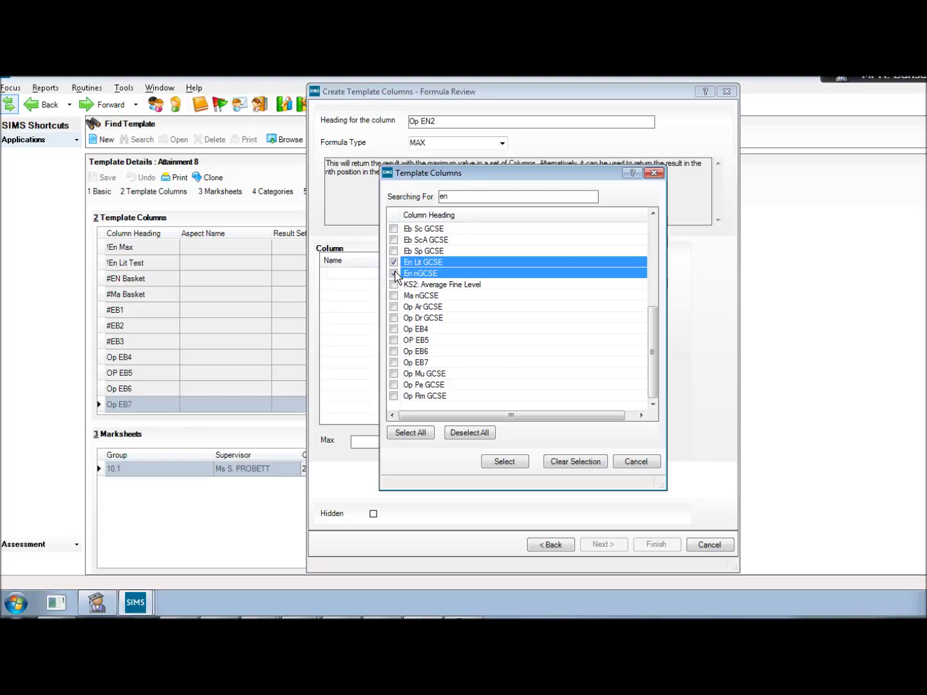
click(505, 462)
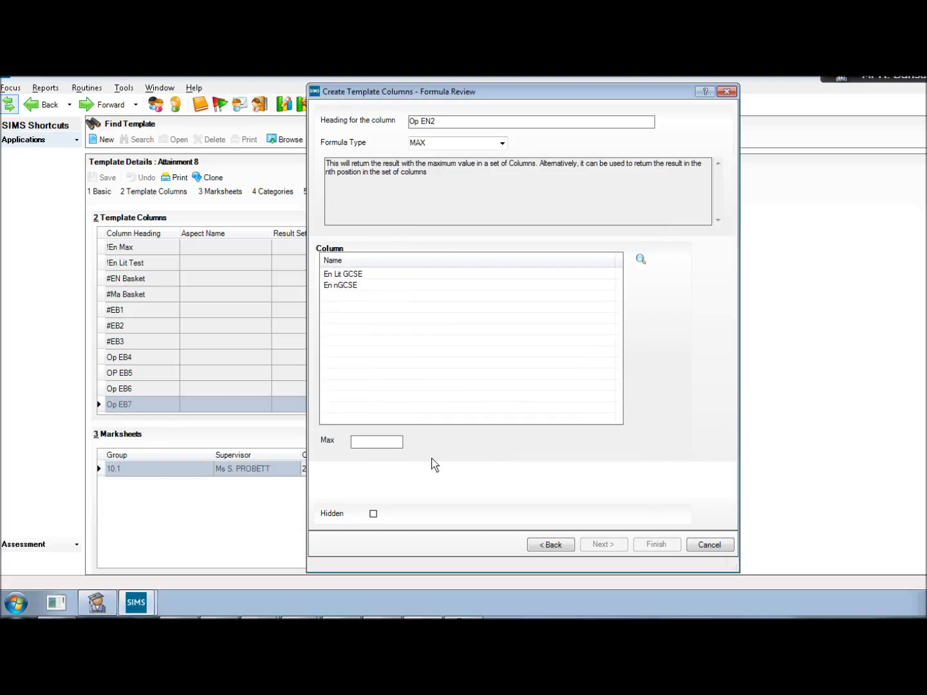
- Set the Max position to 2, finish the Op EN2 column and save the template
text(2)
click(652, 546)
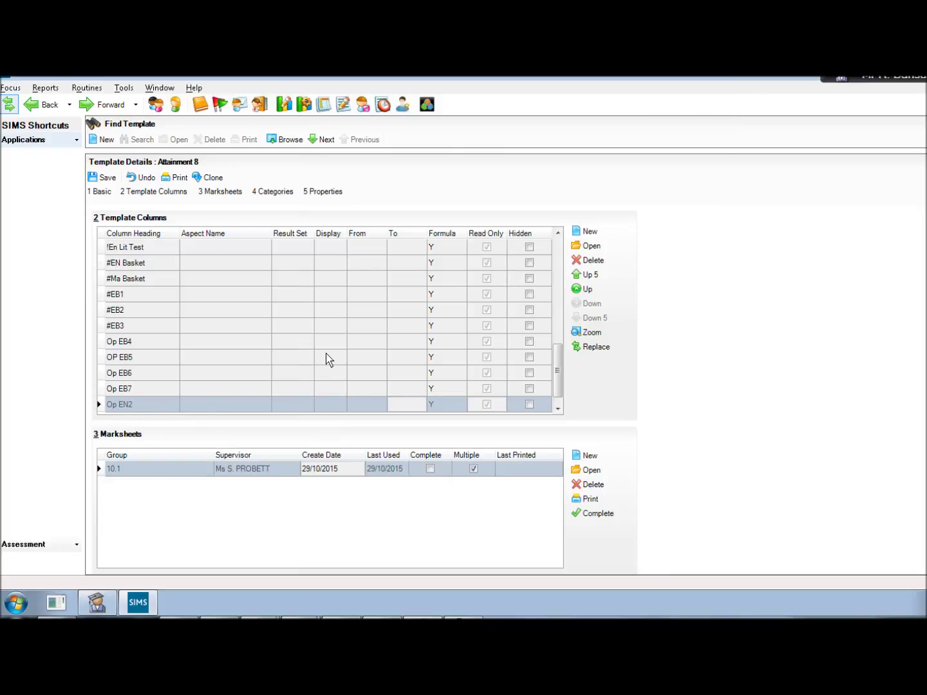
click(105, 181)
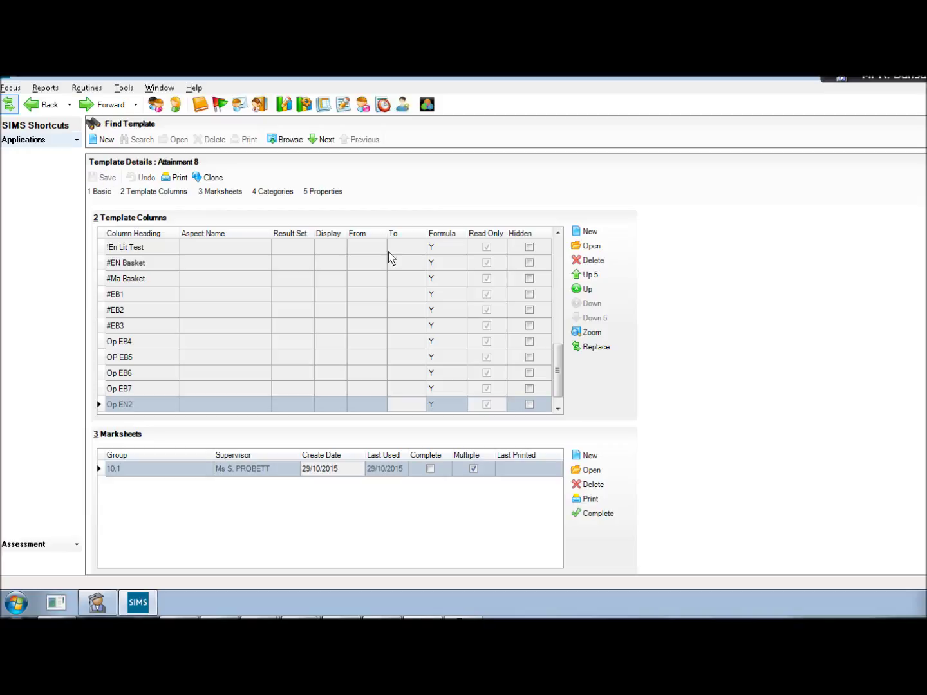
- Start a new formula column for data review with the heading "#OP1" and formula type MAX
click(584, 233)
click(440, 318)
key(Return)
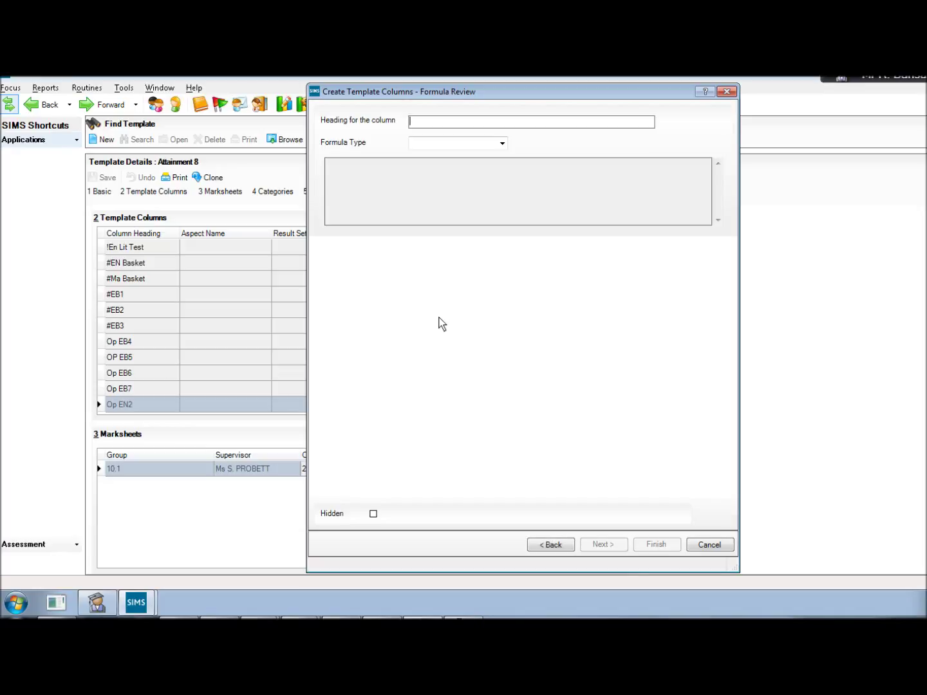
text(#OP1)
key(Tab)
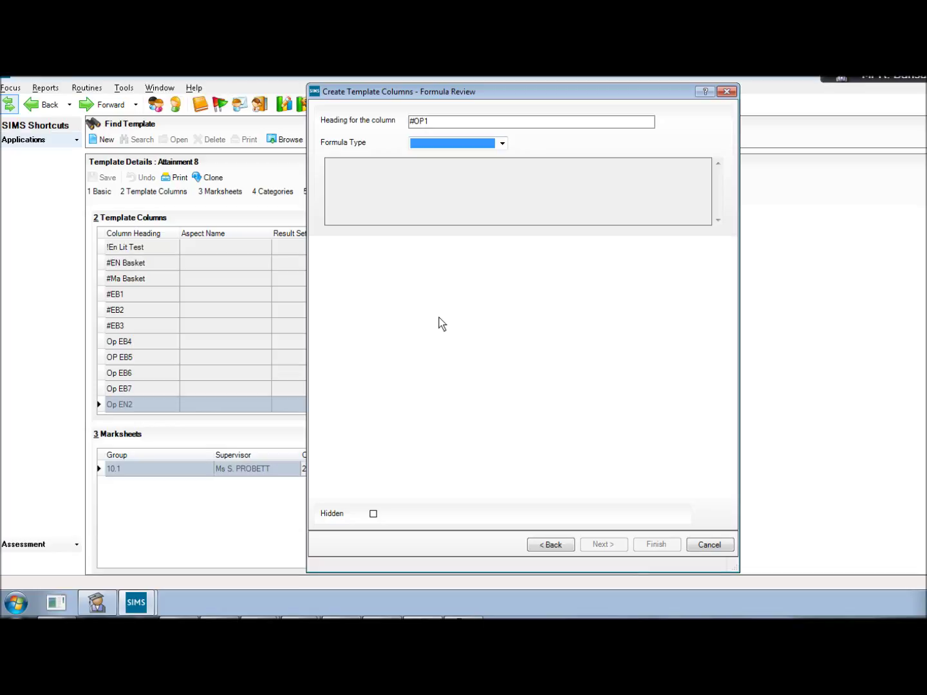
key(m)
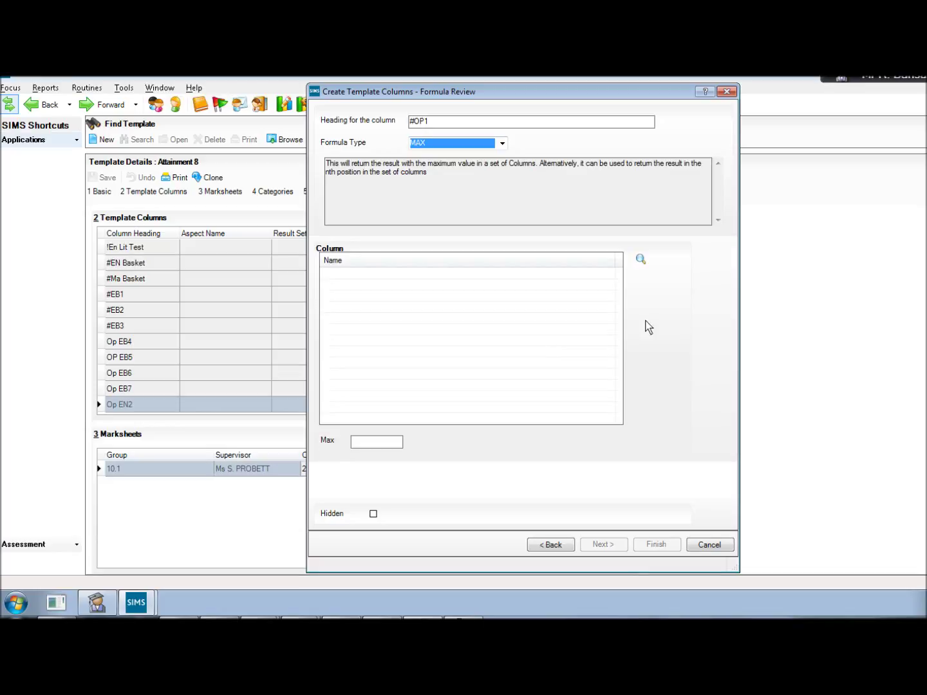
- Use all ten Op columns, from Op Ar GCSE to Op Rm GCSE, as the source columns for #OP1
click(644, 263)
text(op)
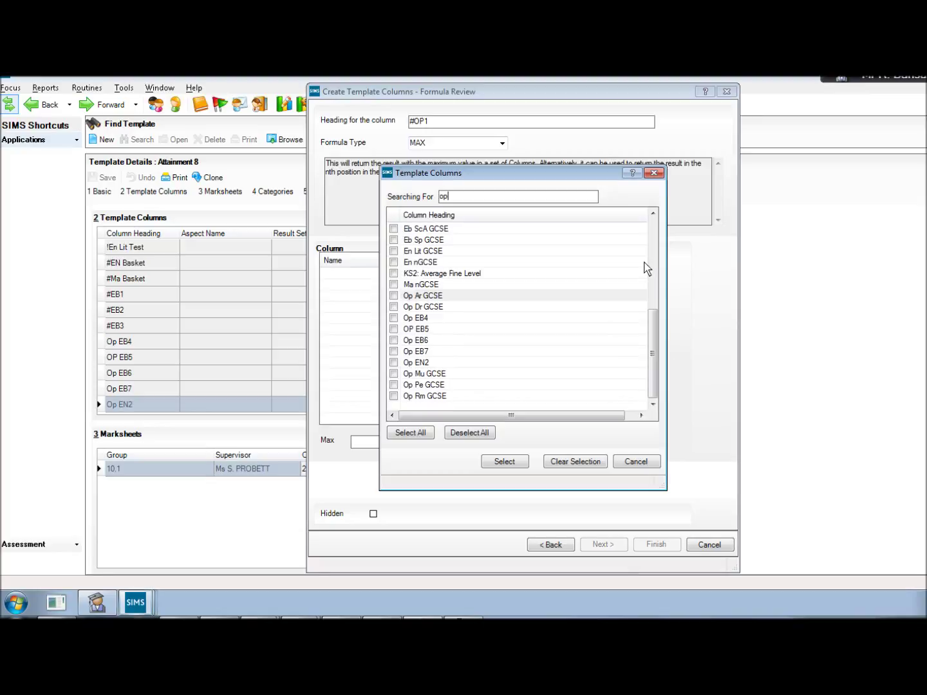
click(547, 297)
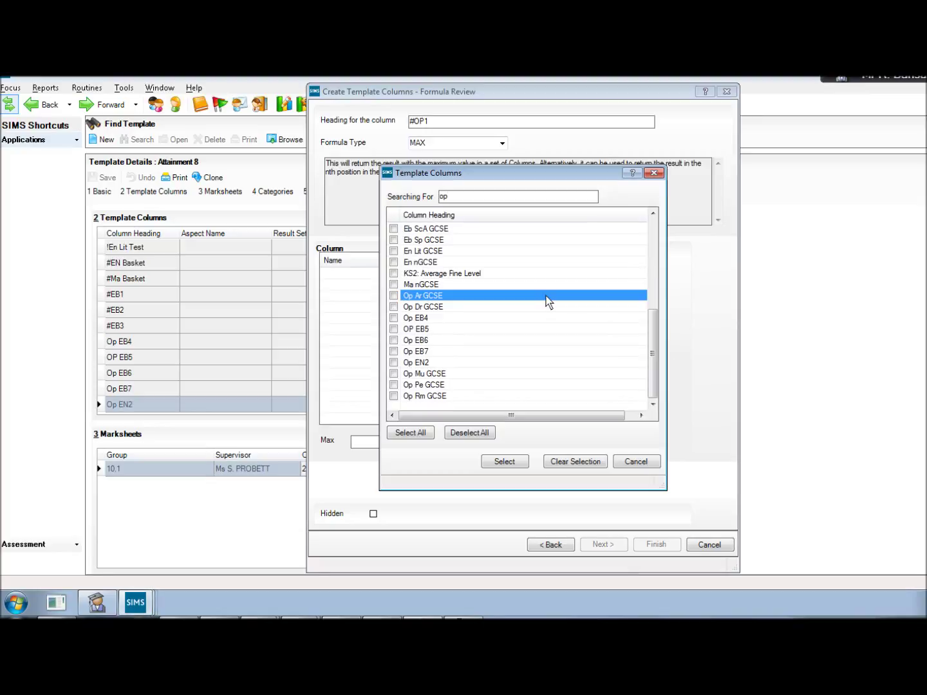
shift+click(483, 395)
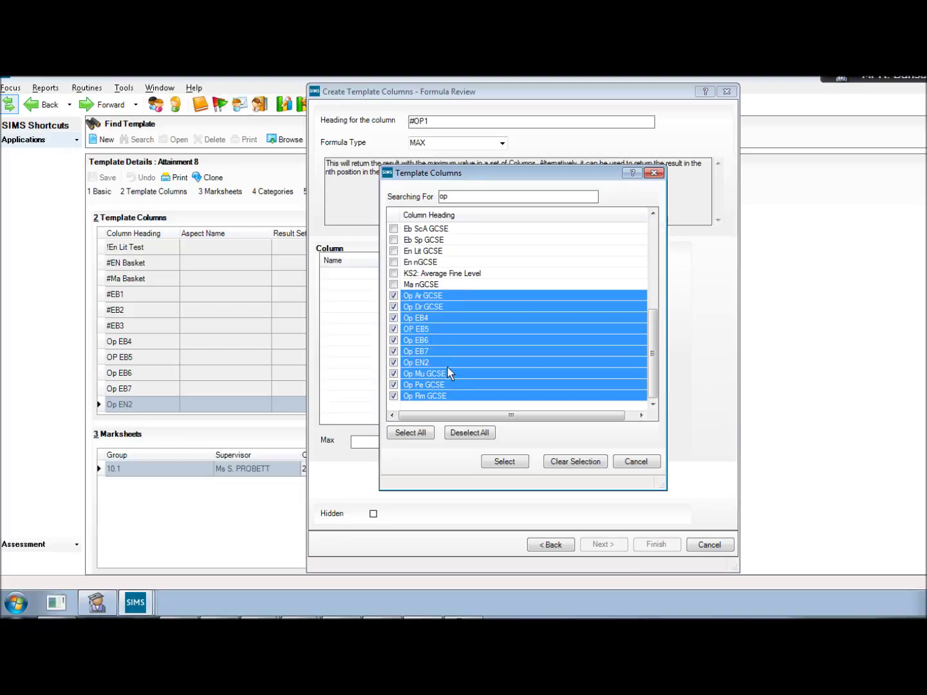
click(508, 466)
- Set the Max position to 1 and finish the #OP1 column
click(385, 443)
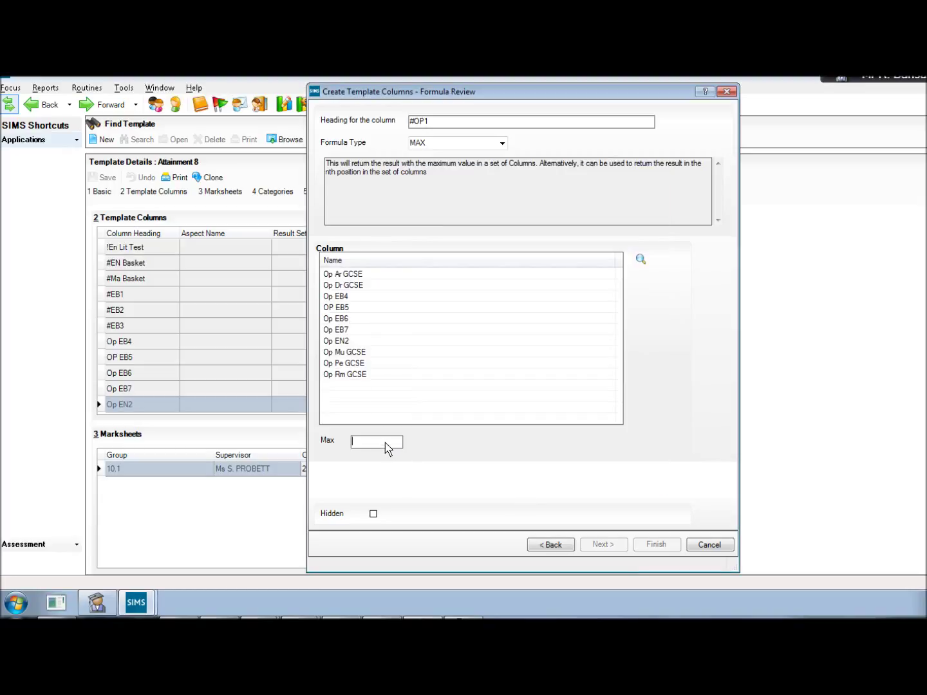
text(1)
click(656, 548)
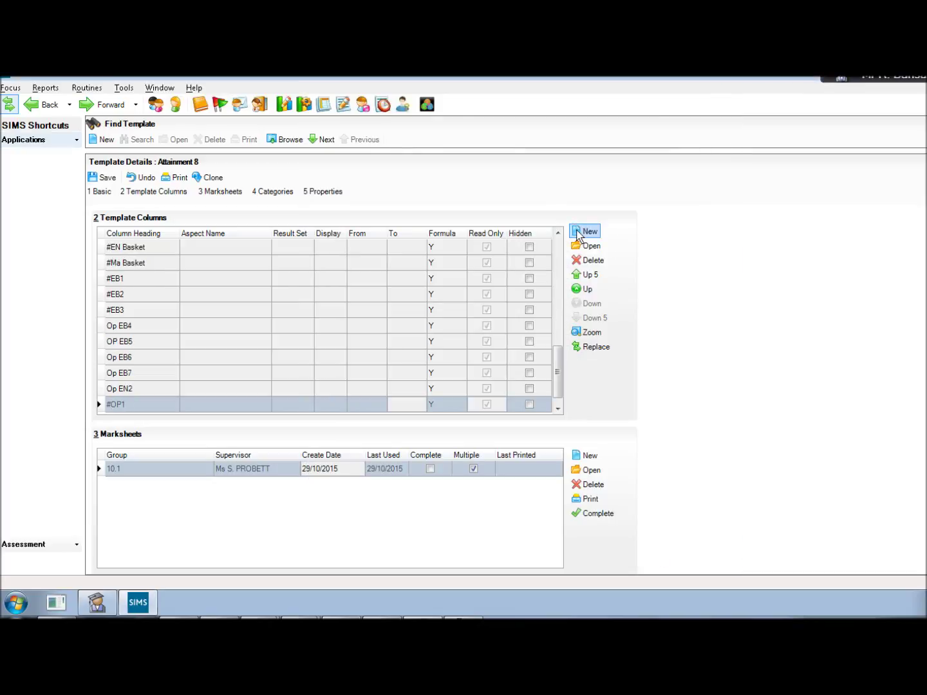
- Start a new formula column for data review with the heading "#OP2" and formula type MAX
click(436, 316)
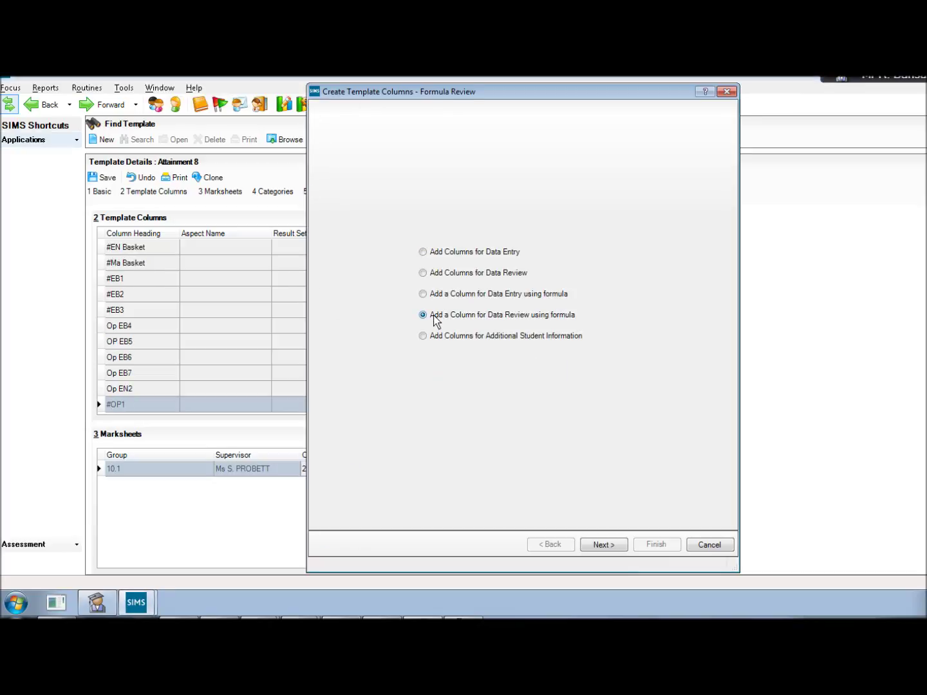
key(Return)
text(#)
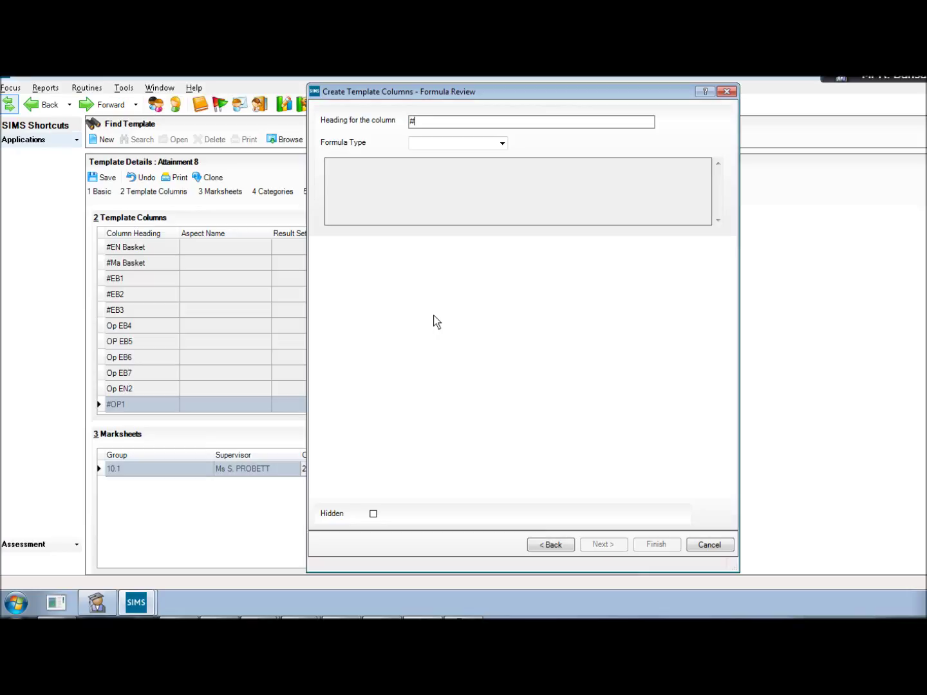
text(OP2)
key(Tab)
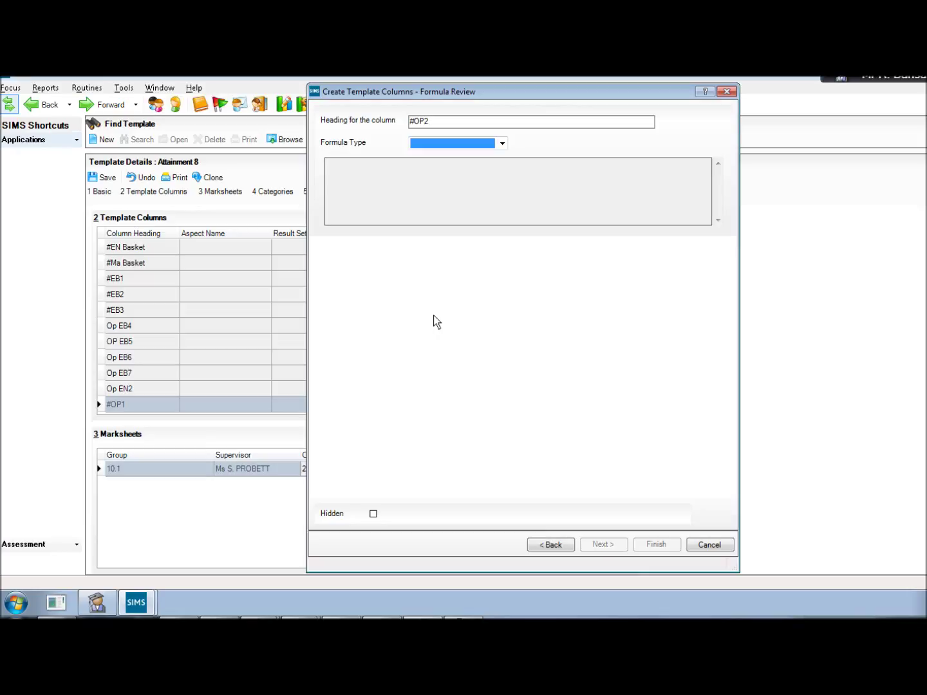
key(Down)
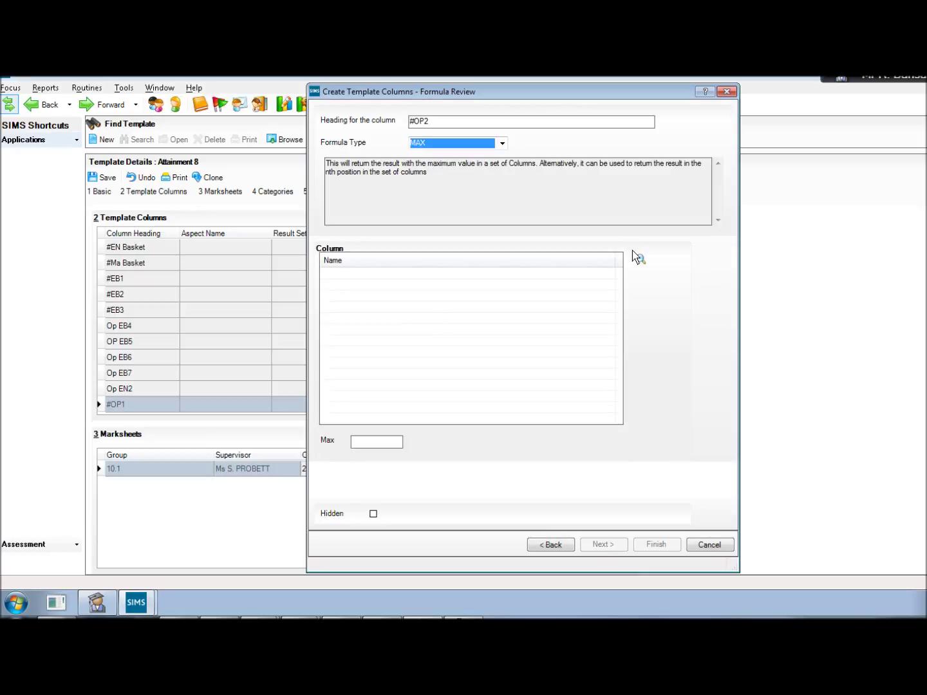
- Use all ten Op columns, from Op Ar GCSE to Op Rm GCSE, as the source columns for #OP2
click(640, 260)
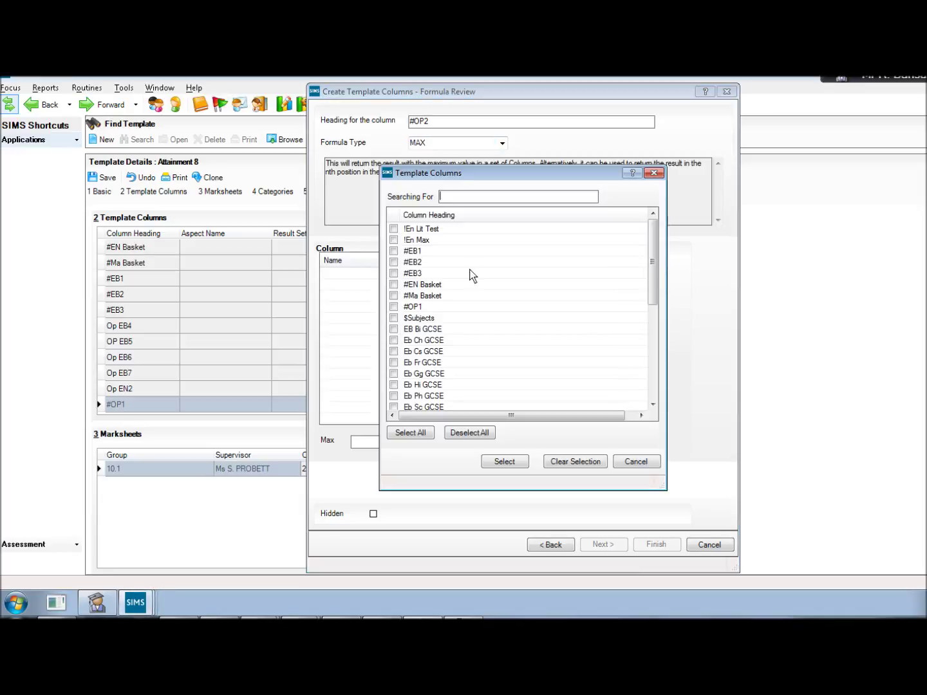
text(op)
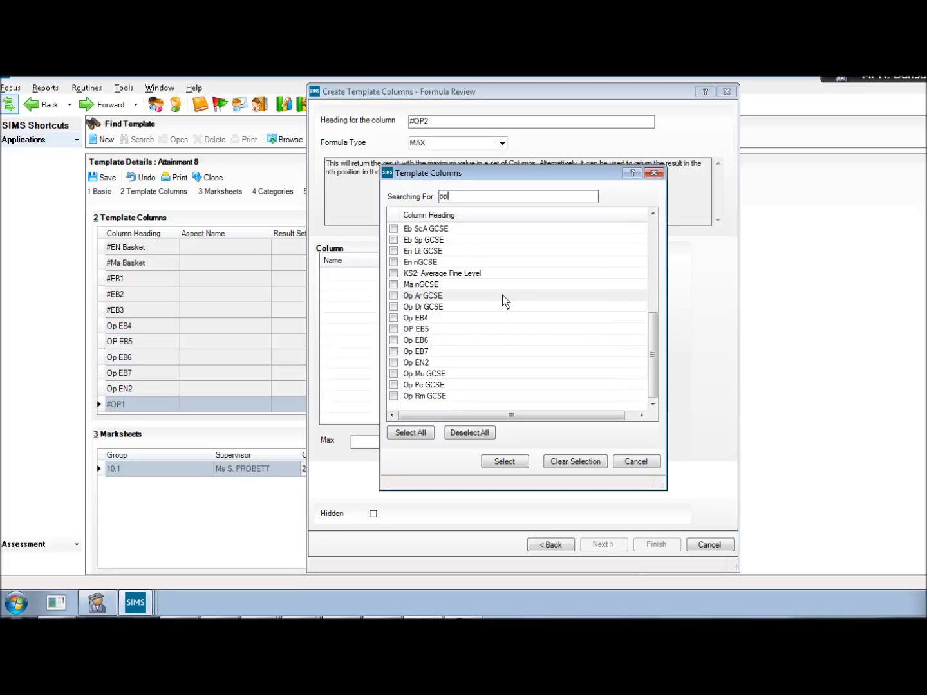
click(502, 296)
shift+click(485, 397)
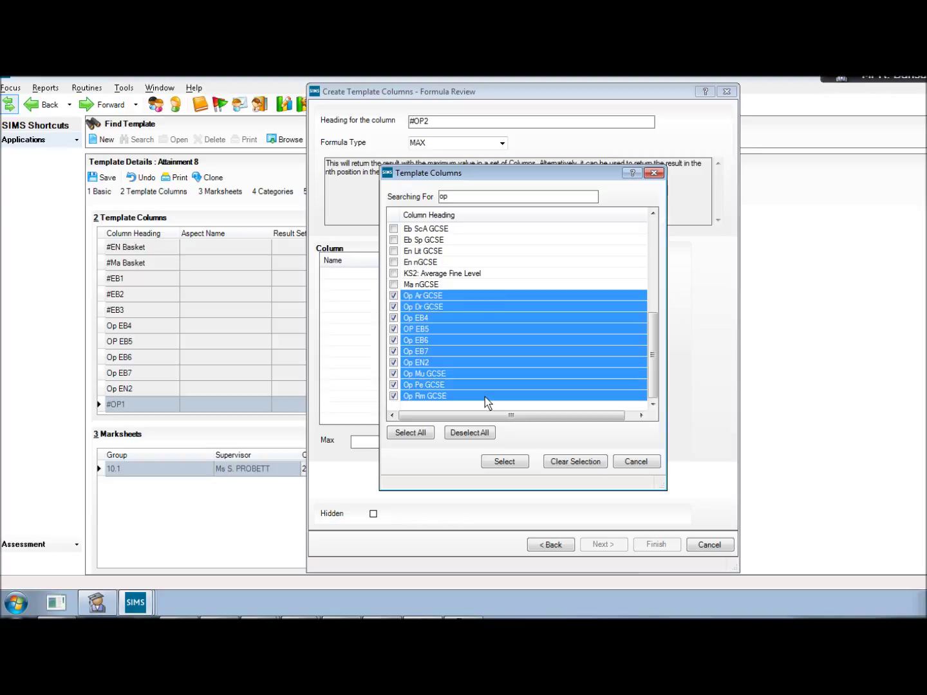
click(504, 463)
- Set the Max position to 2 and finish the #OP2 column
click(363, 443)
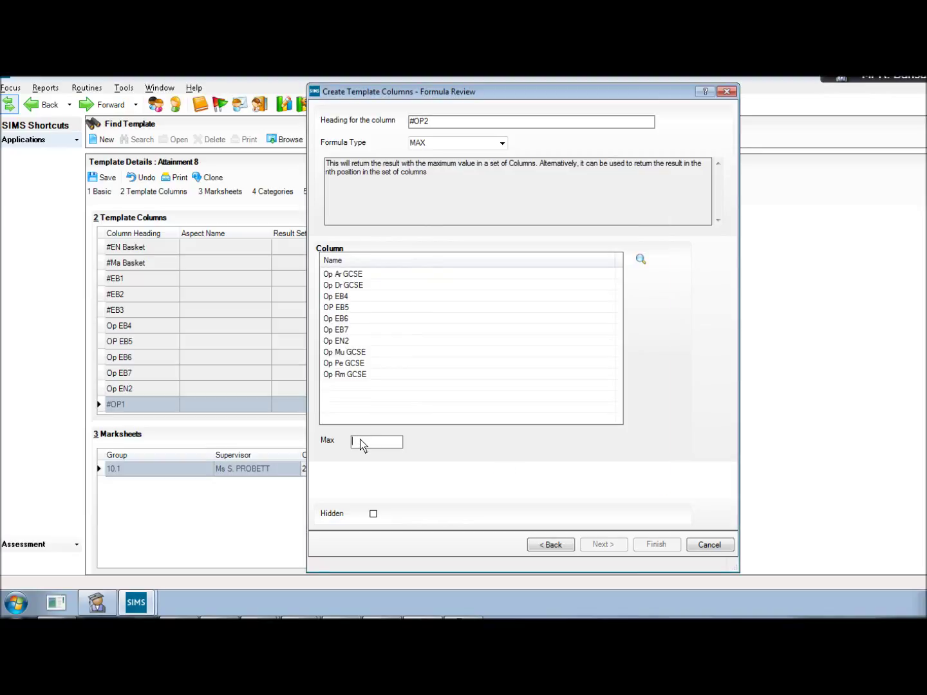
text(2)
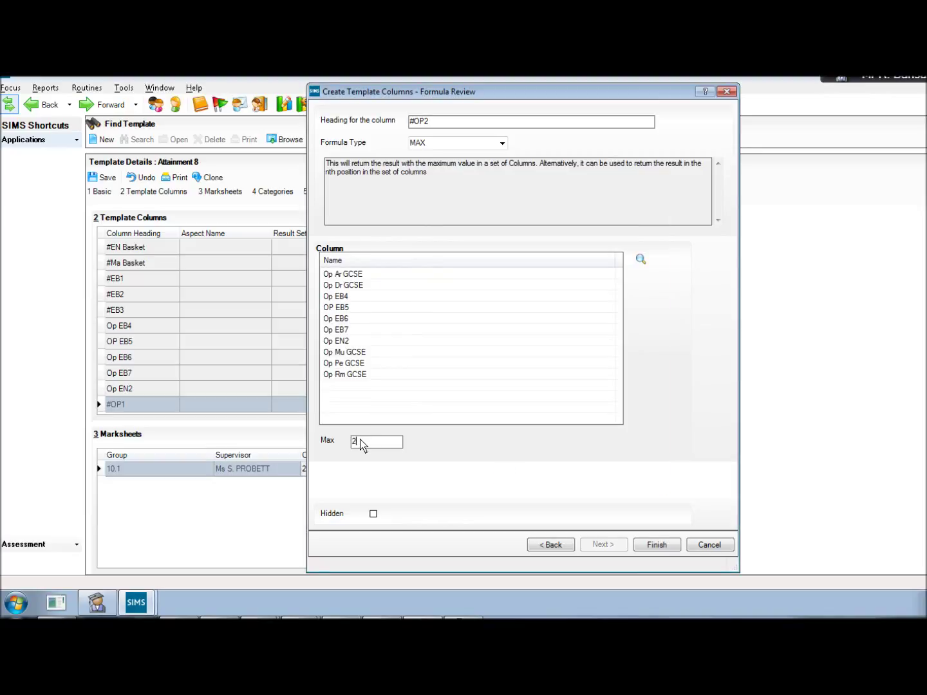
click(656, 544)
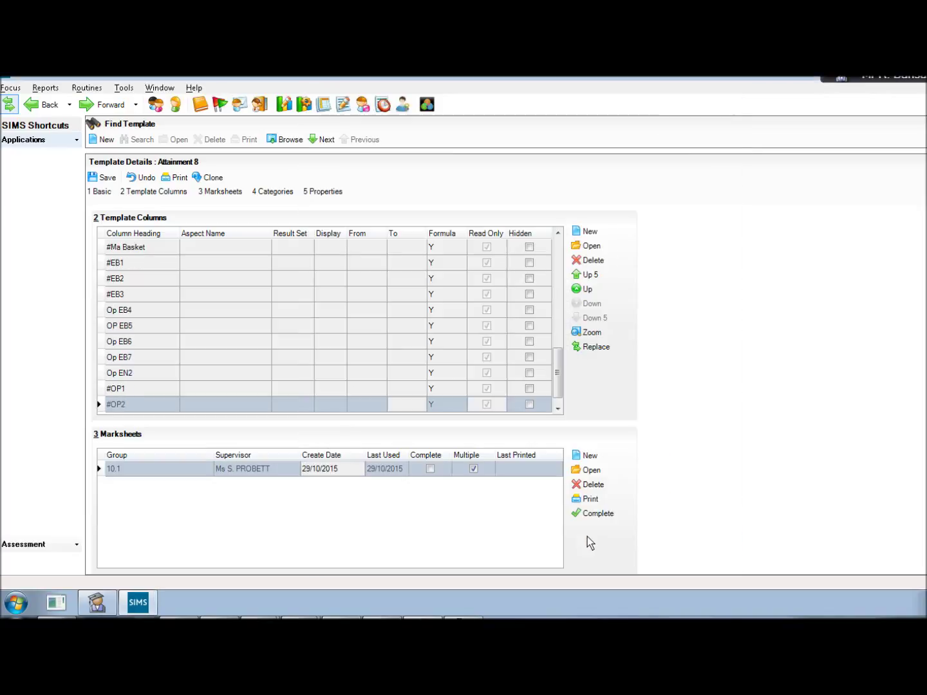
- Start a new formula column for data review with the heading "#Op3" and formula type MAX
click(594, 237)
click(453, 318)
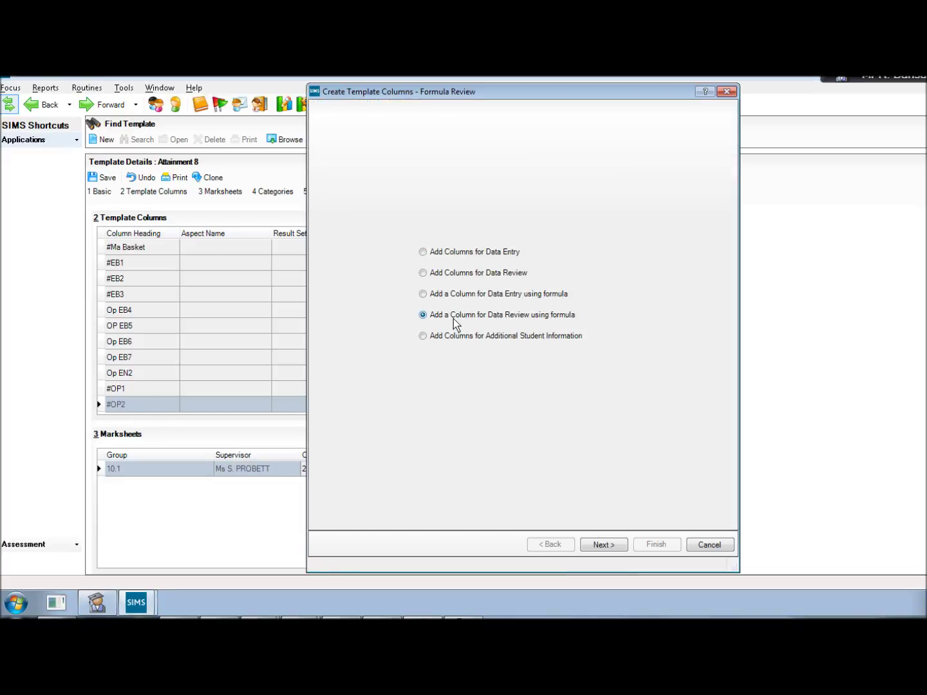
key(Return)
text(#)
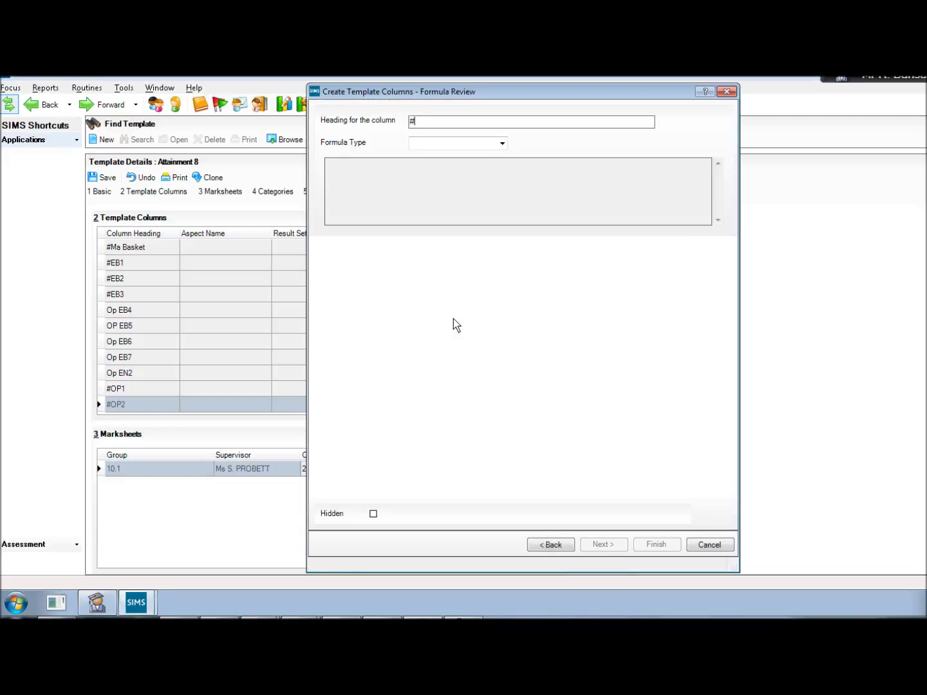
text(Op3)
key(Tab)
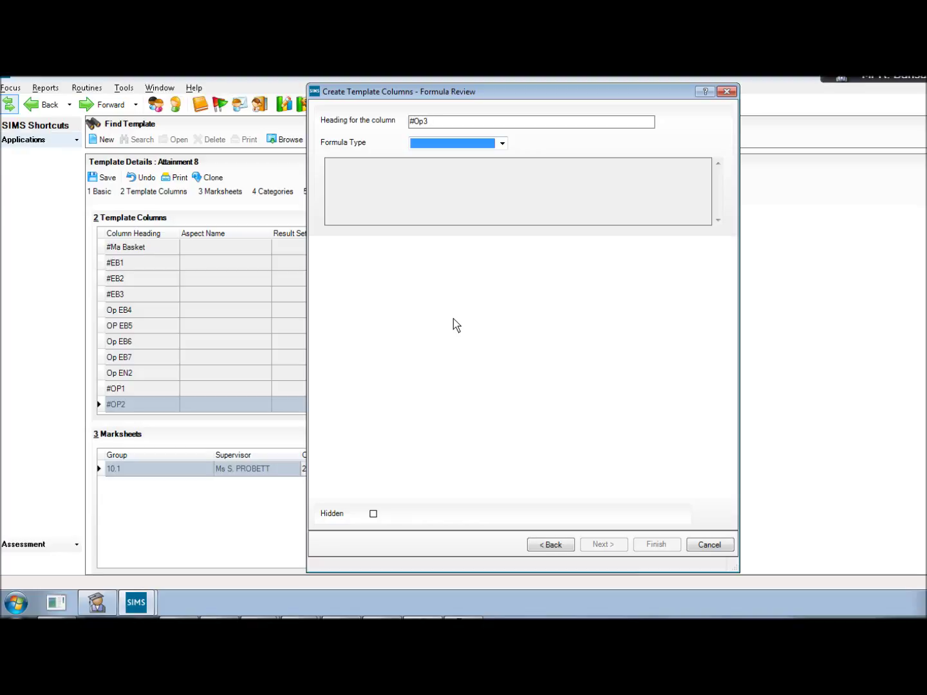
key(m)
- Use all ten Op columns, from Op Ar GCSE to Op Rm GCSE, as the source columns for #Op3
click(640, 258)
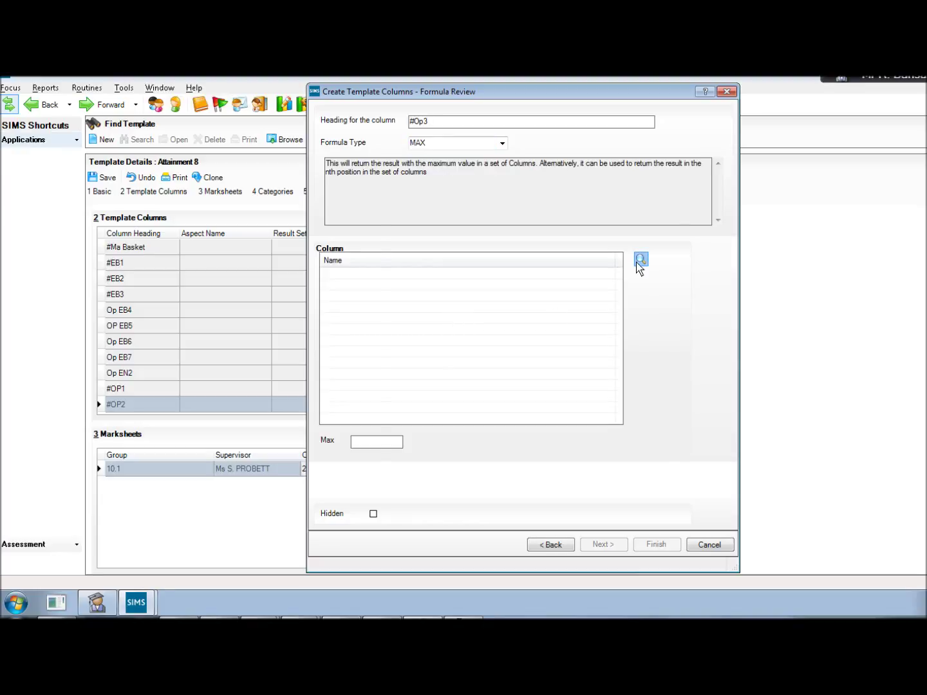
text(op)
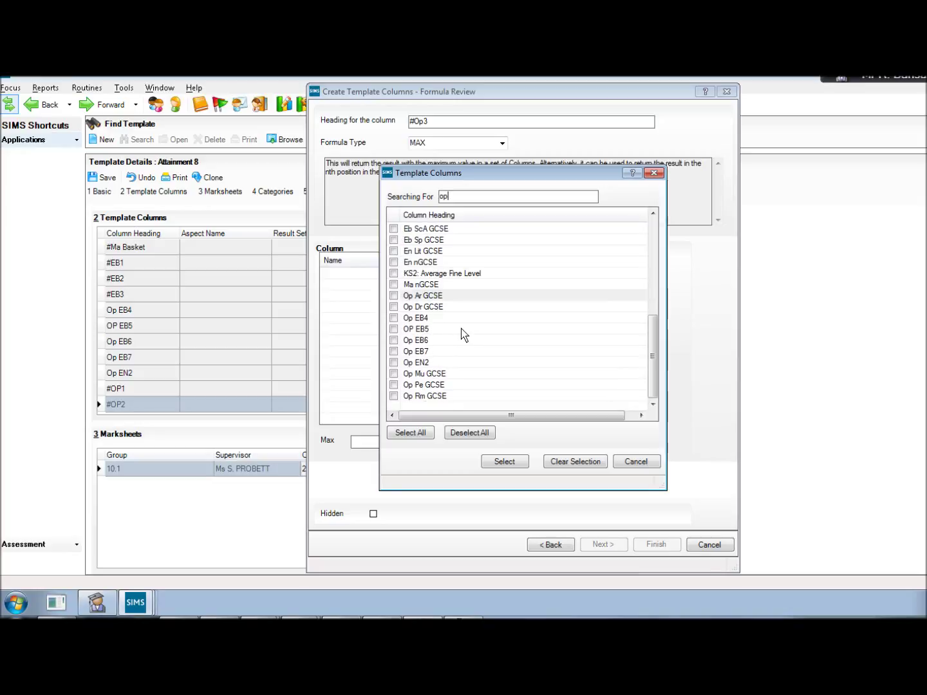
click(477, 297)
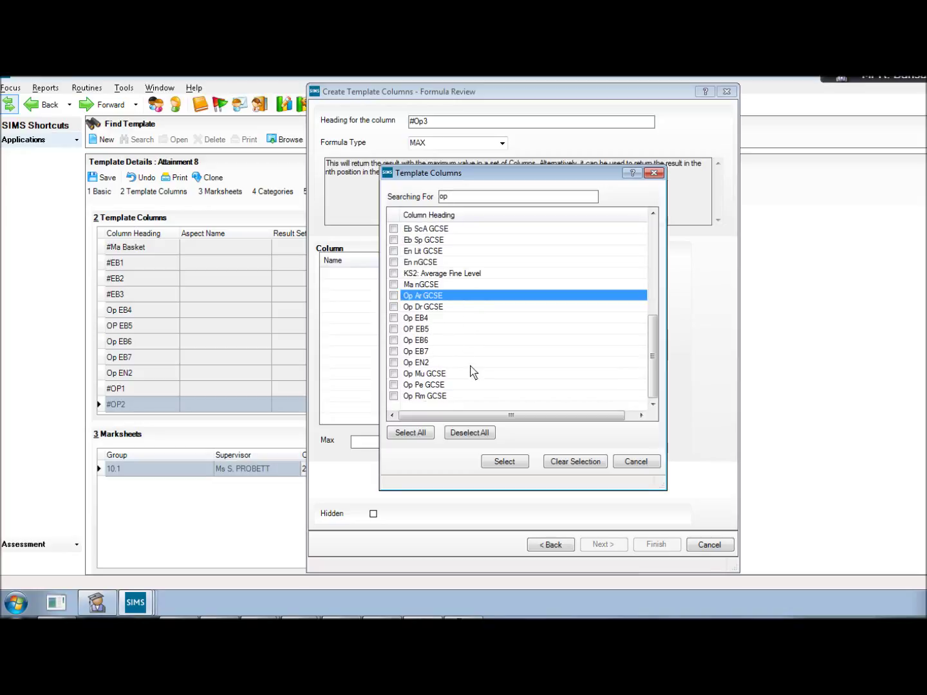
shift+click(473, 396)
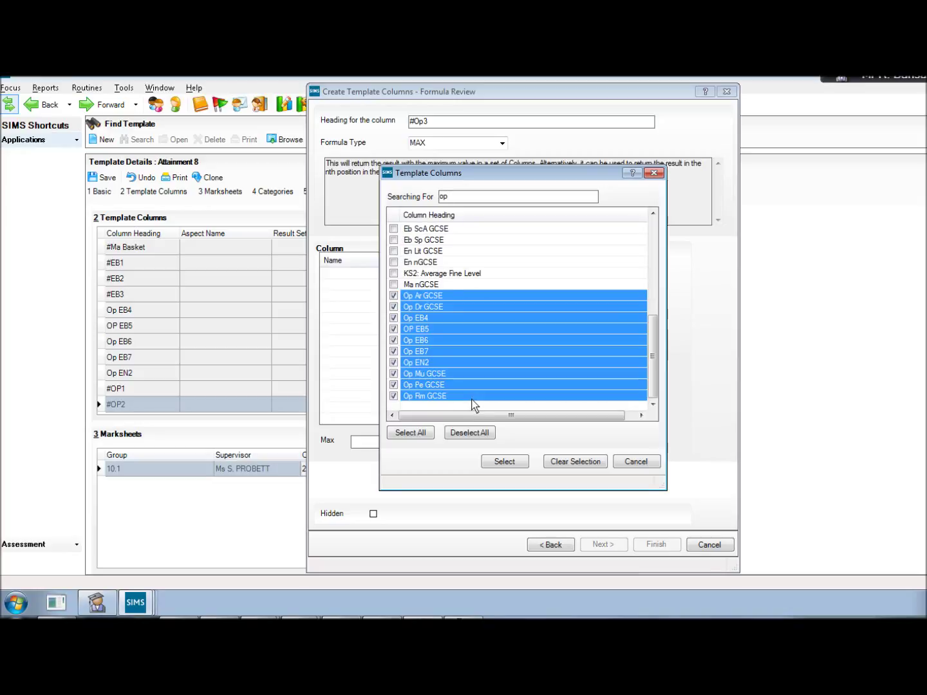
click(506, 461)
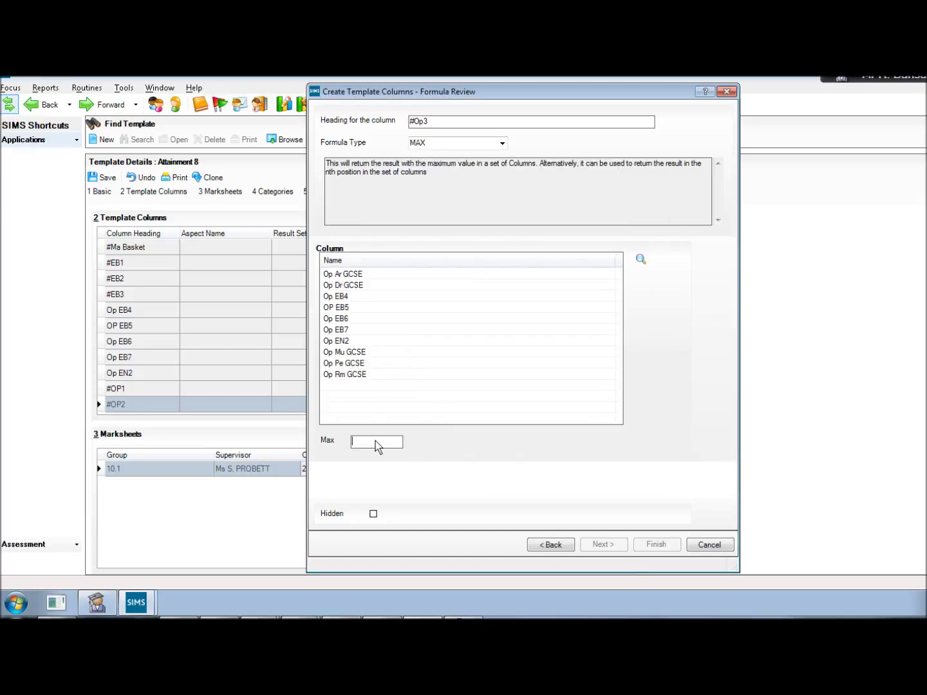
- Finish the #Op3 column with the Max position set to 3 and save the template
text(3)
click(657, 545)
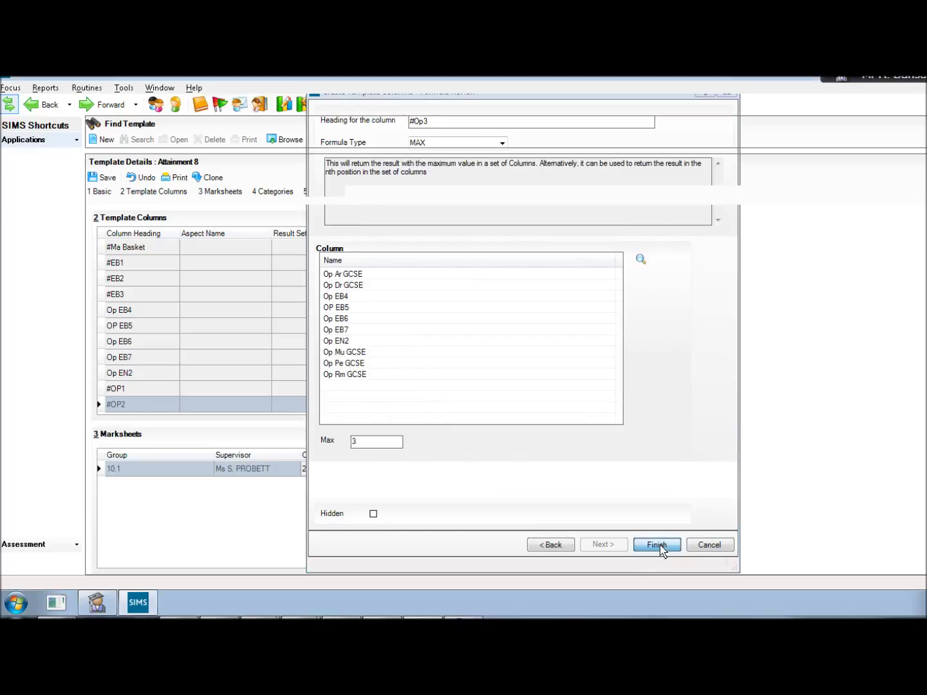
click(107, 179)
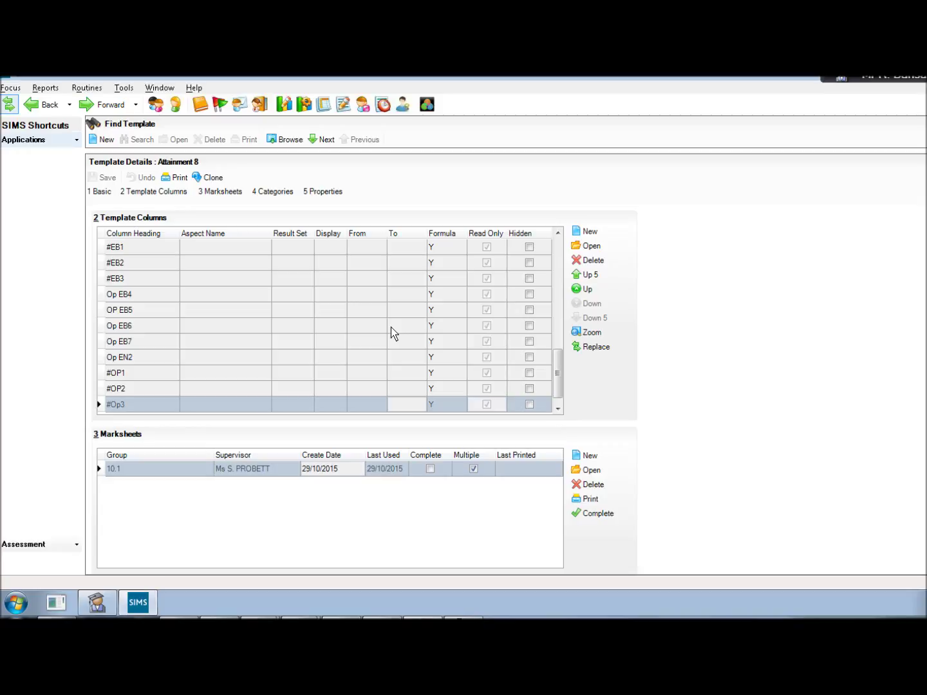
- Start a new formula column for data entry, leaving the optional result set empty
click(584, 234)
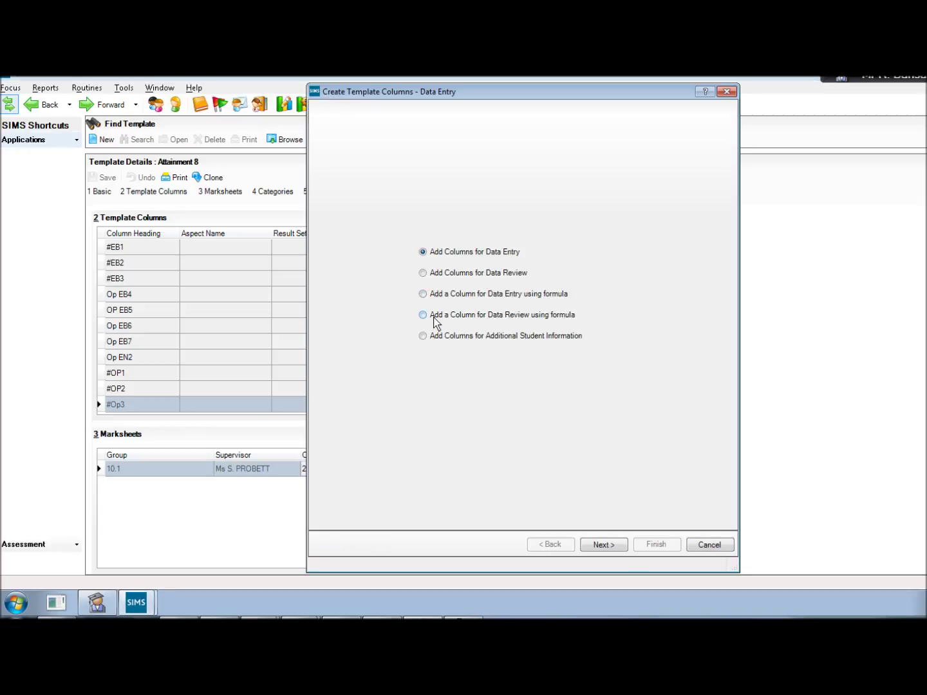
click(423, 294)
double_click(423, 294)
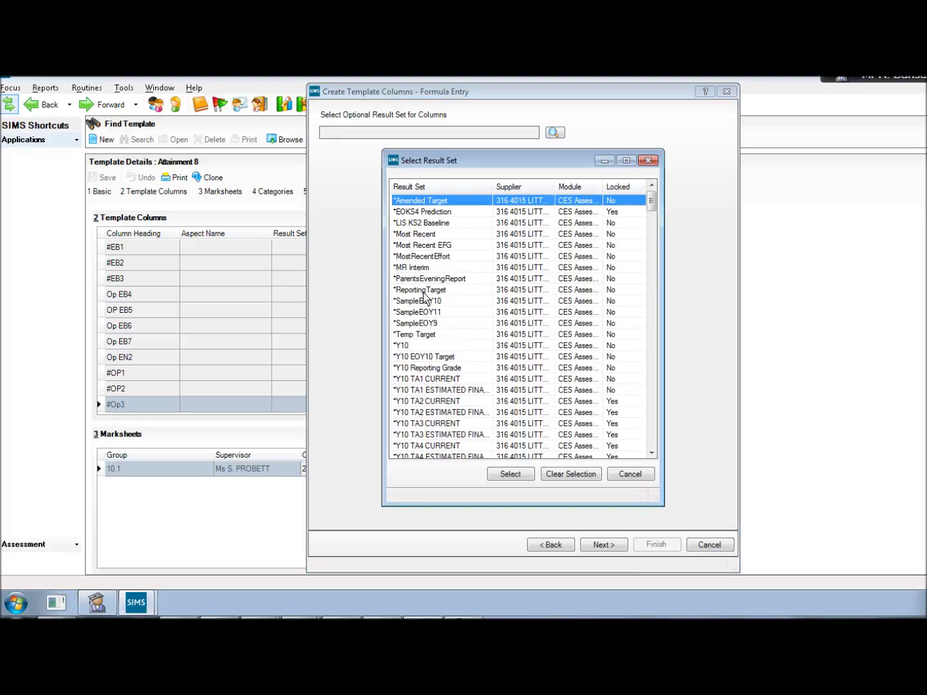
key(a)
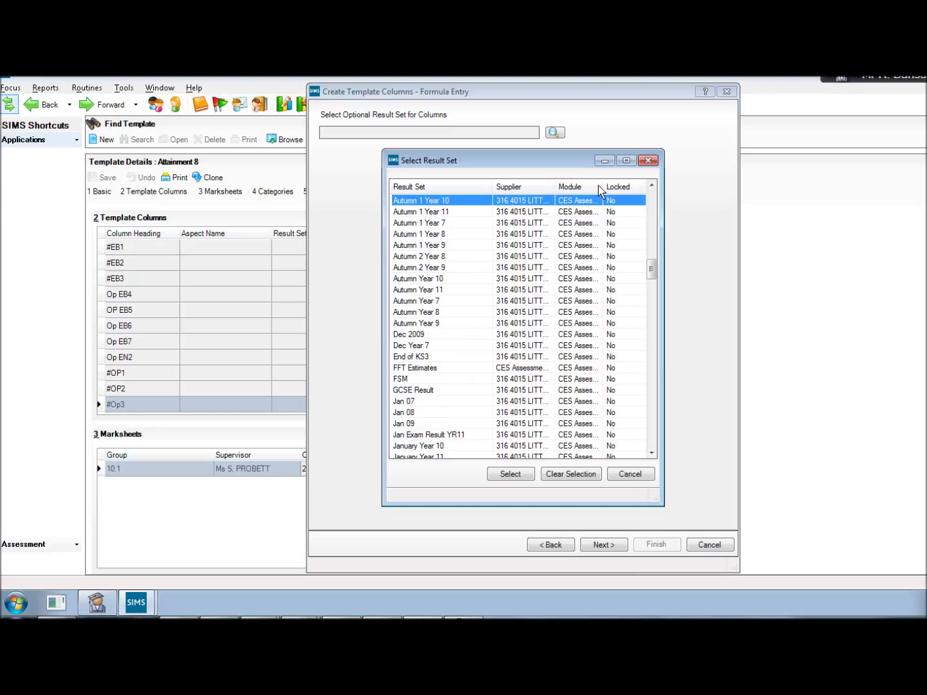
click(647, 160)
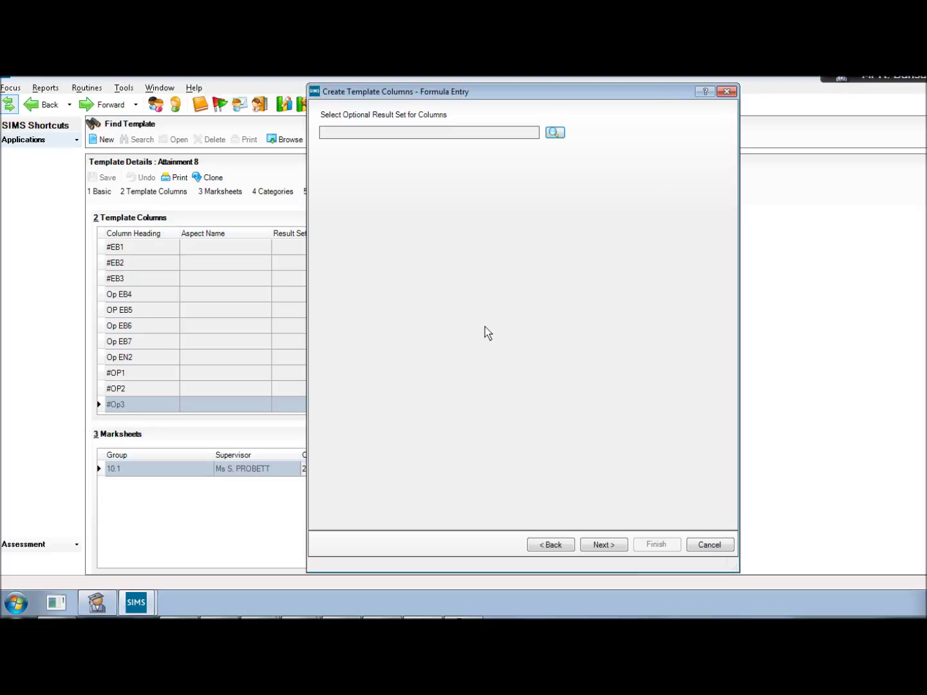
key(Return)
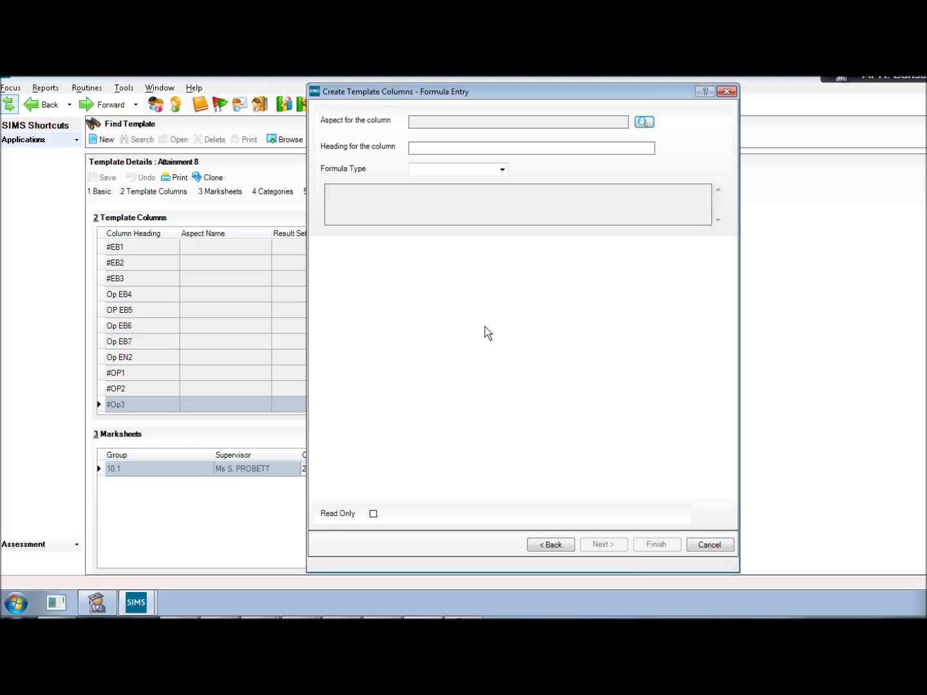
- Choose the Attainment 8 aspect for the new column and set its formula type to SUM
text(att)
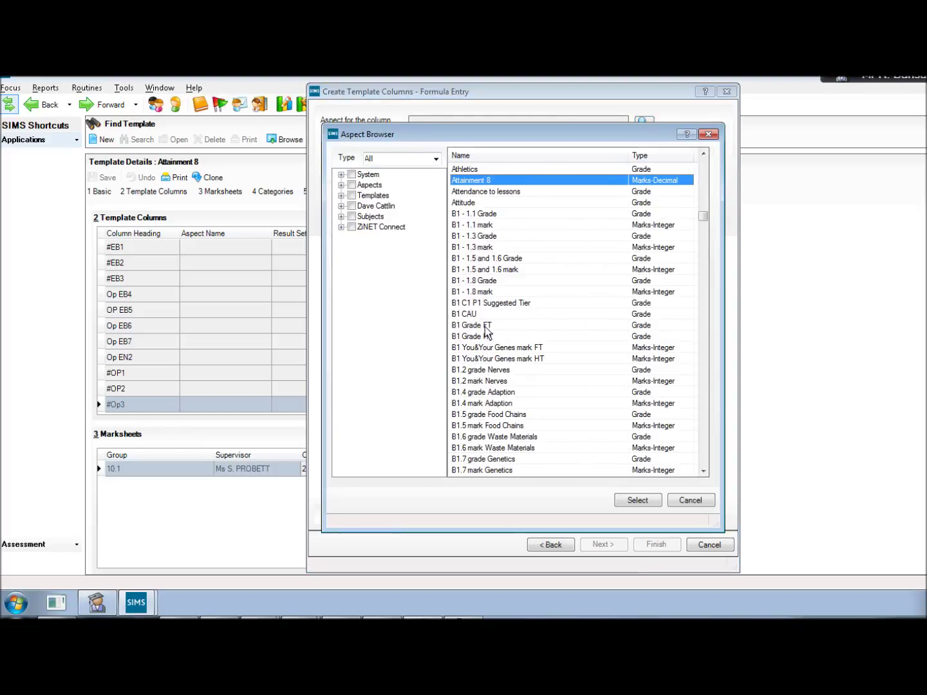
key(Return)
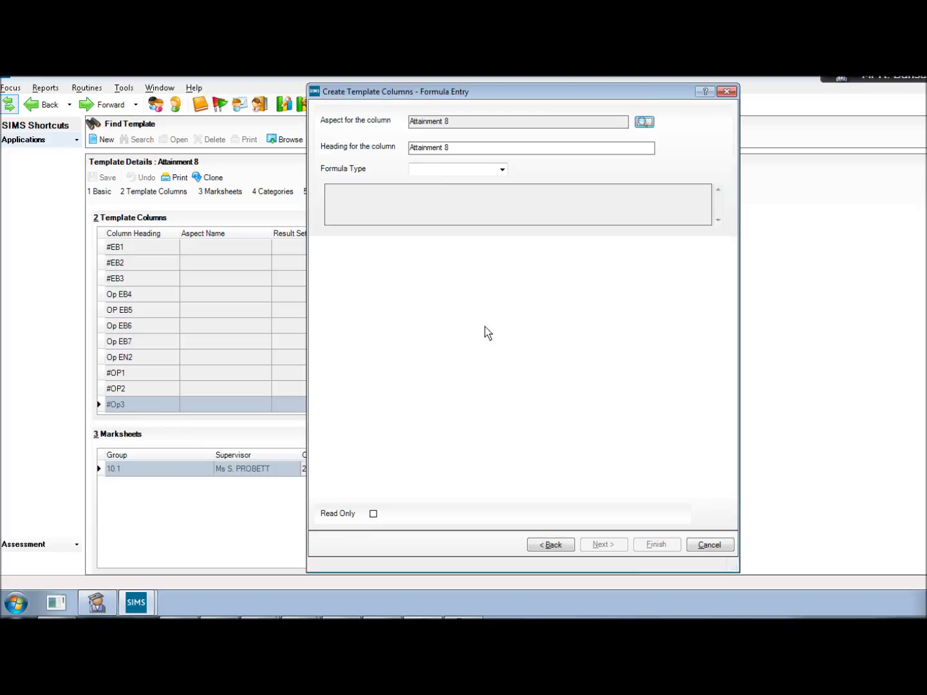
key(Tab)
key(Tab)
key(Down)
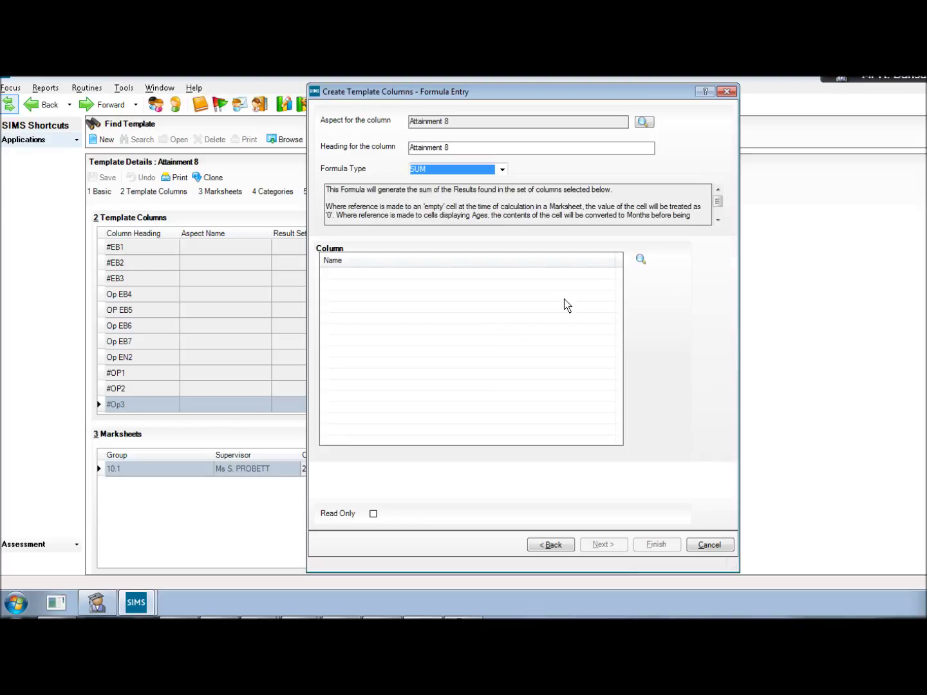
- Finish the Attainment 8 column with the eight # columns from #EB1 to #Op3 as its sources and save the template
click(641, 258)
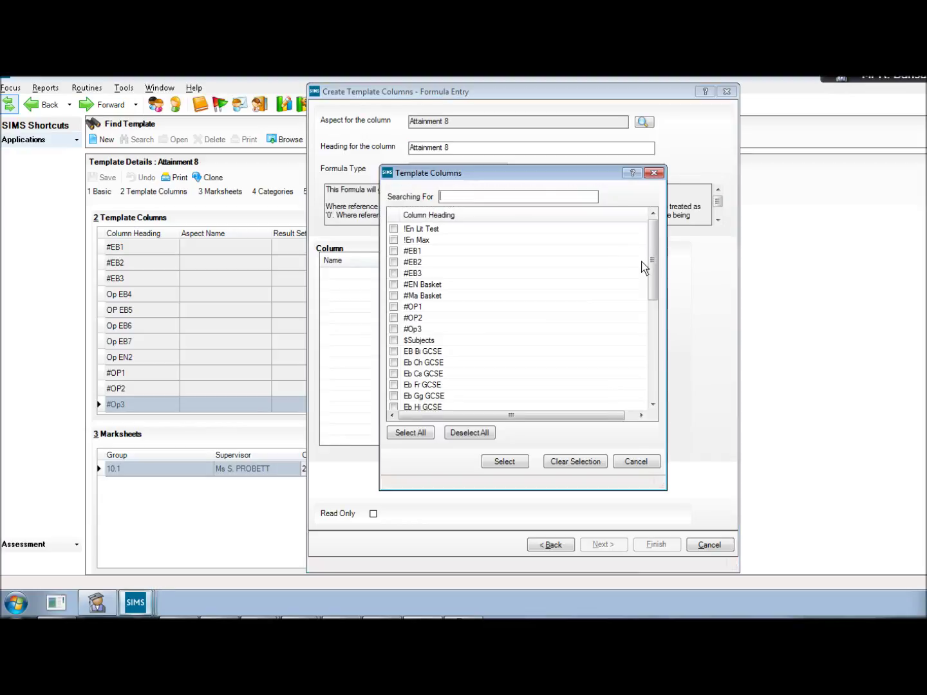
click(466, 252)
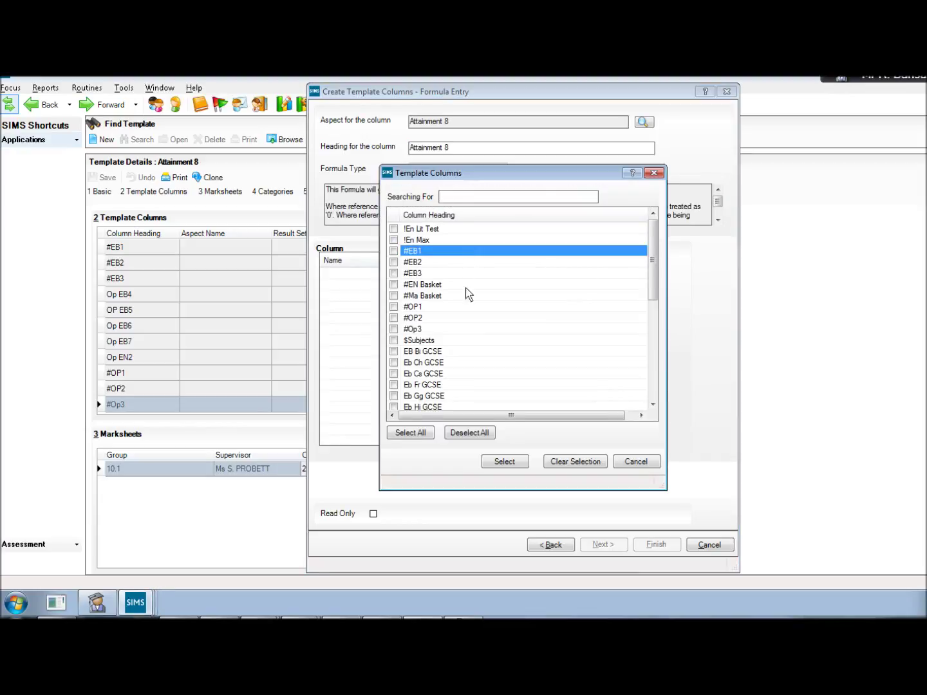
shift+click(460, 325)
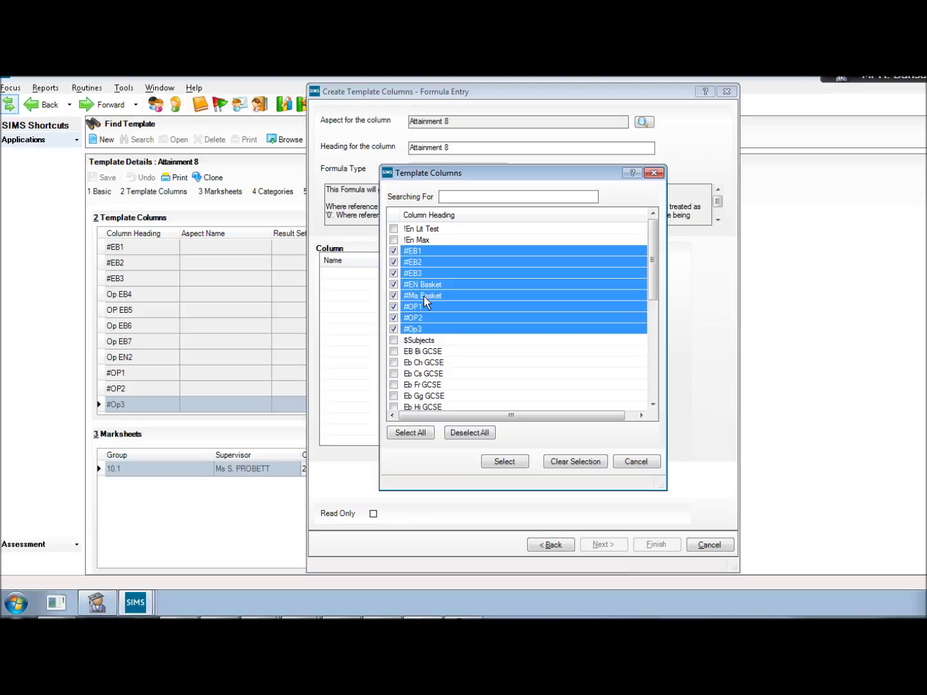
click(503, 462)
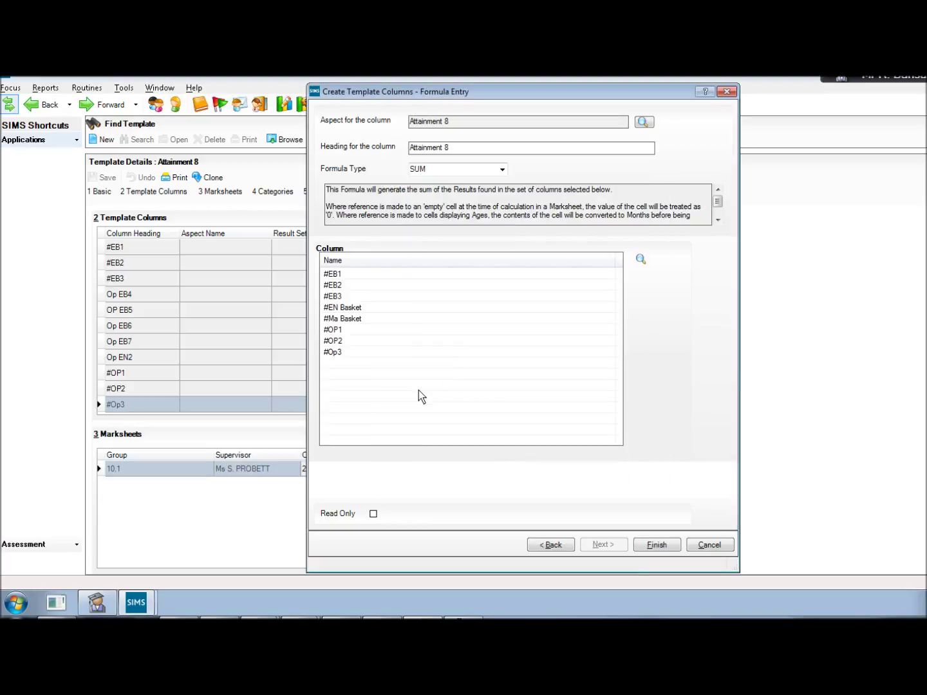
click(655, 545)
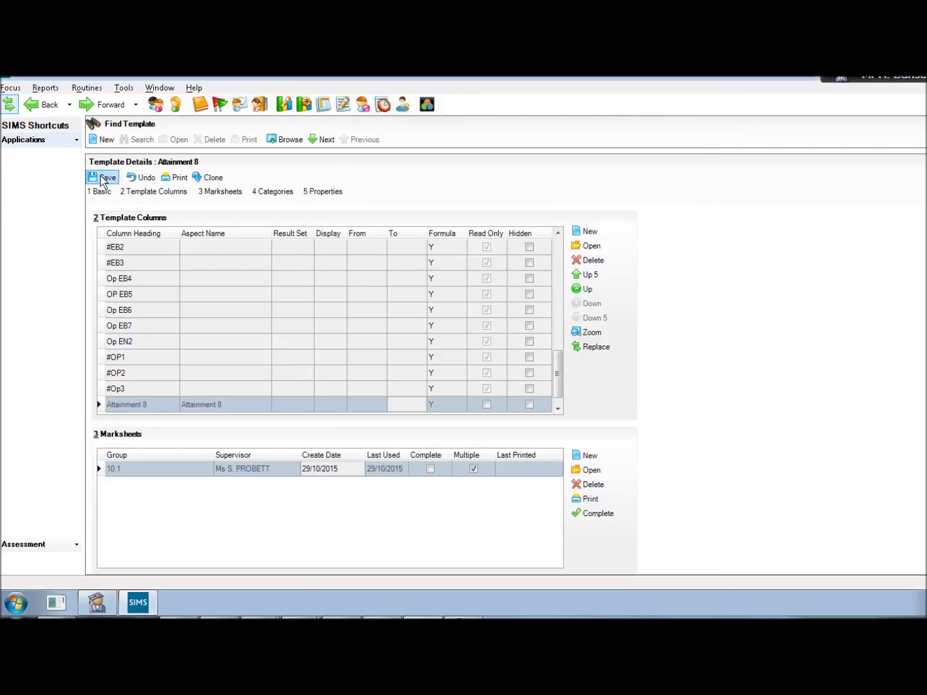
click(103, 178)
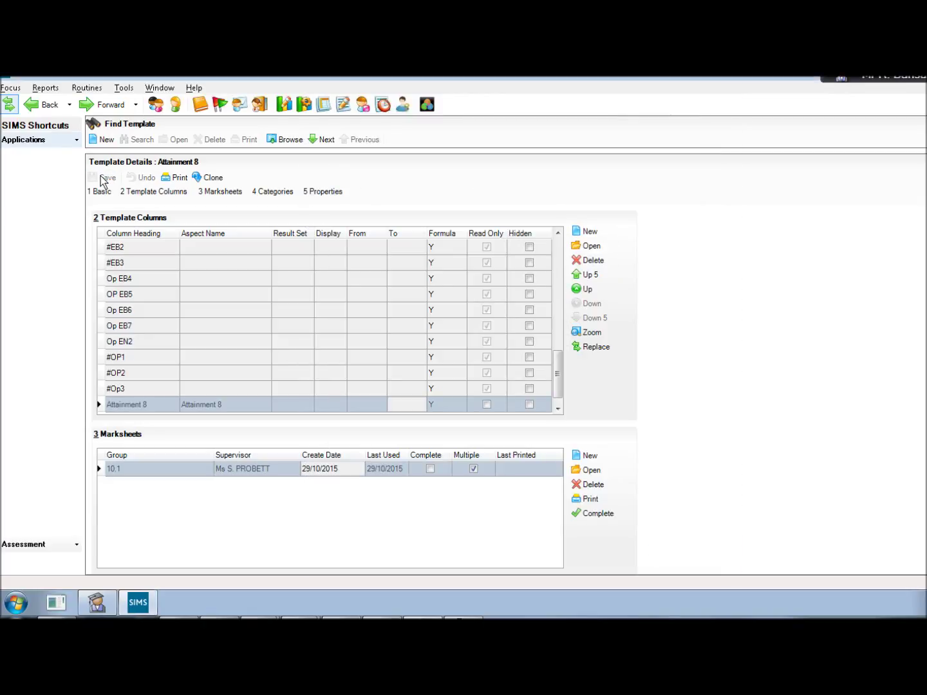